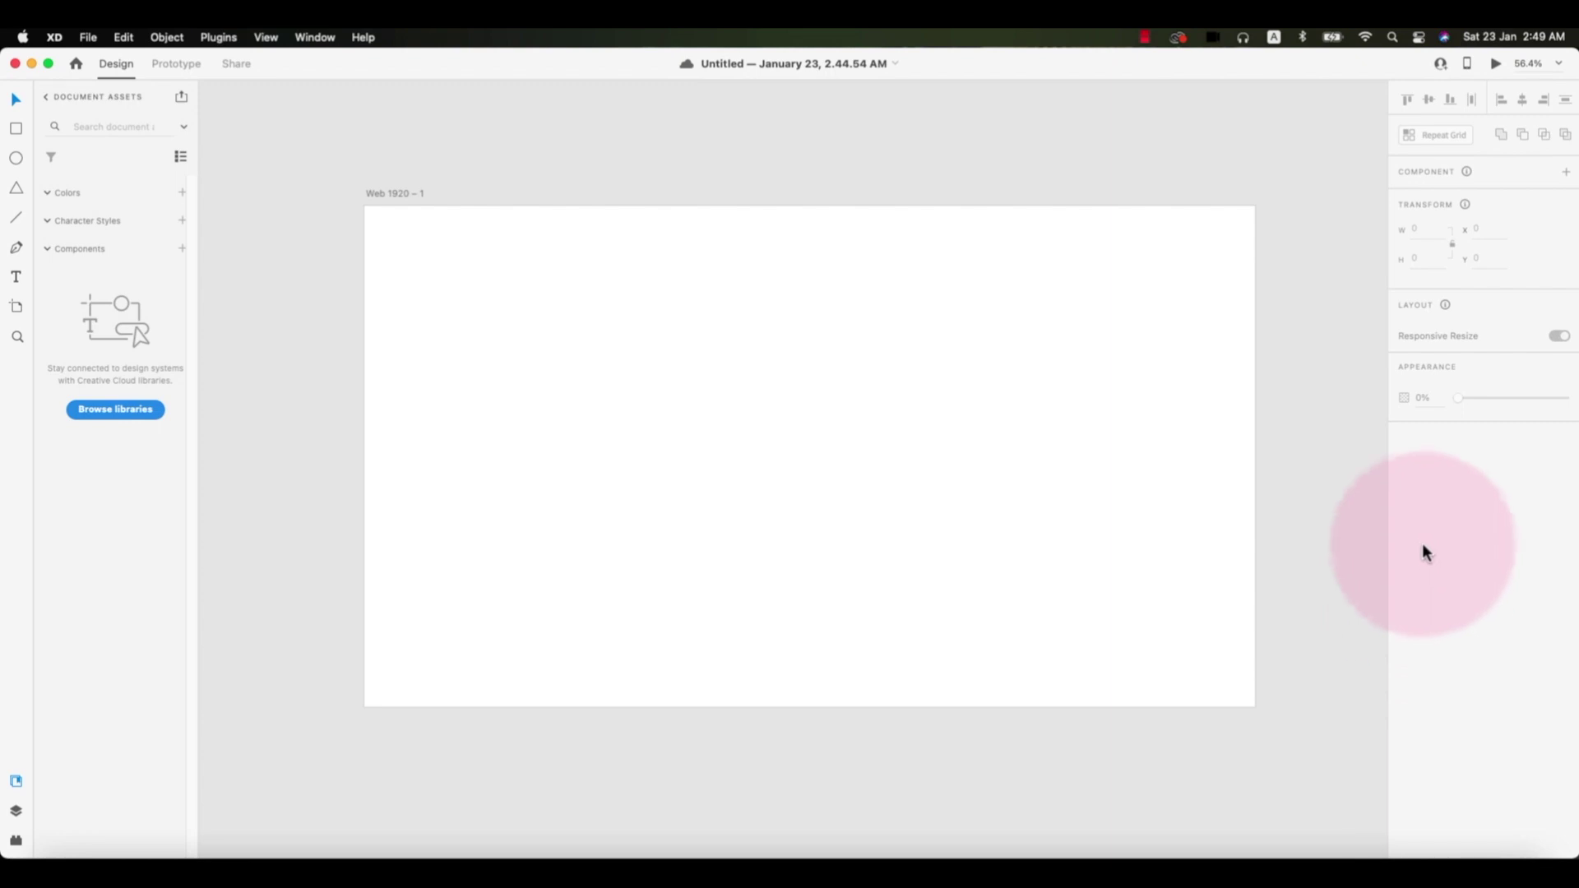
Step: Draw a rectangle about 557 by 166 on the Web 1920 – 1 artboard and place two copies of it at staggered positions
scroll(847, 197, "up", 2)
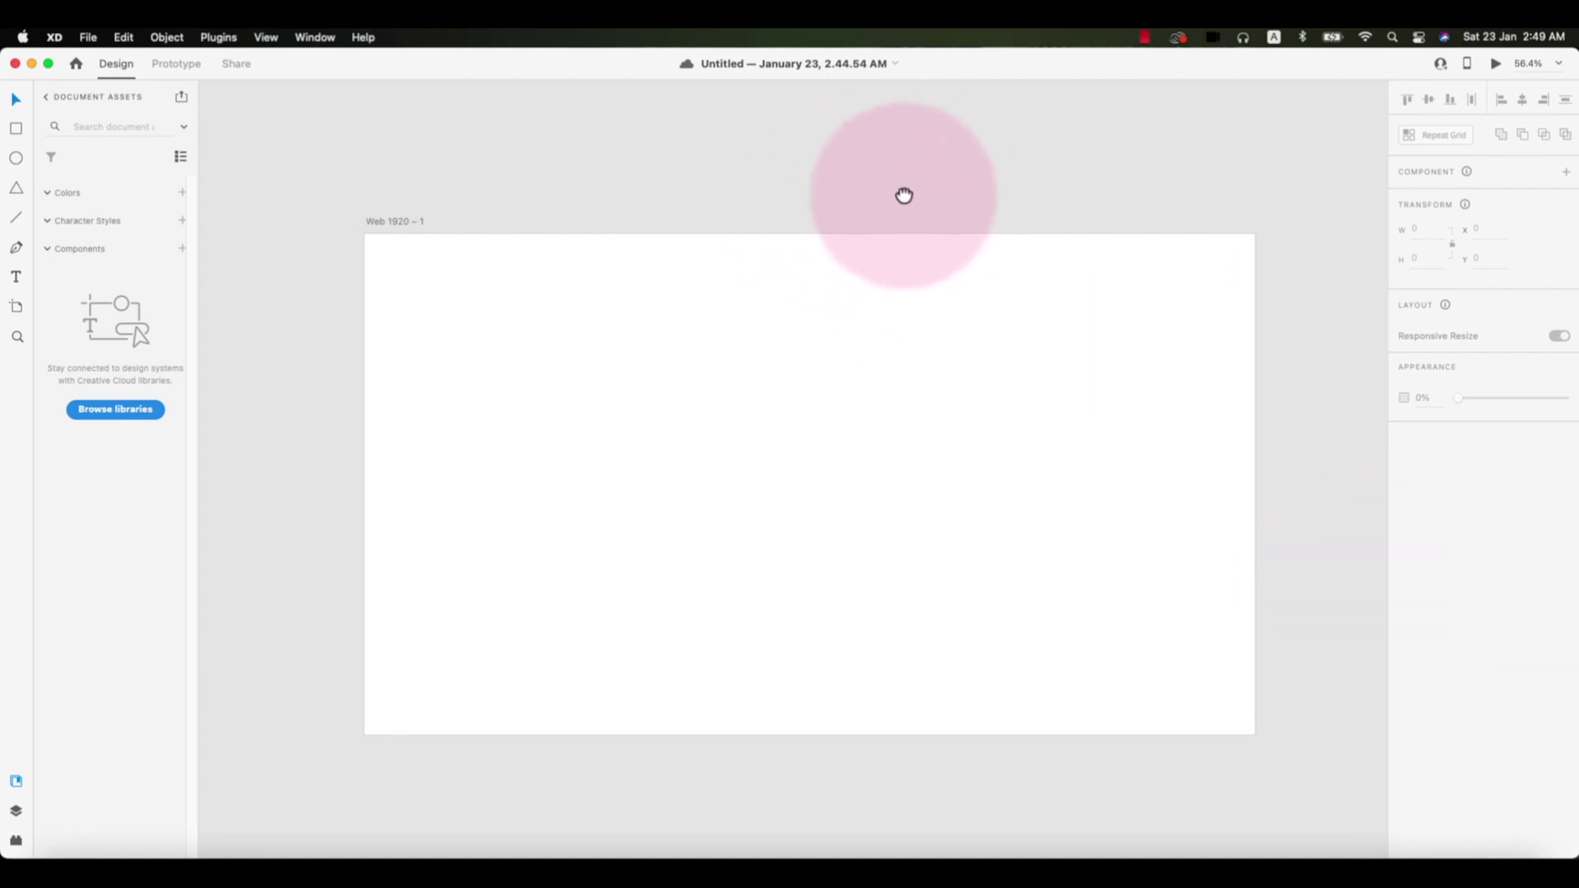
scroll(871, 196, "right", 2)
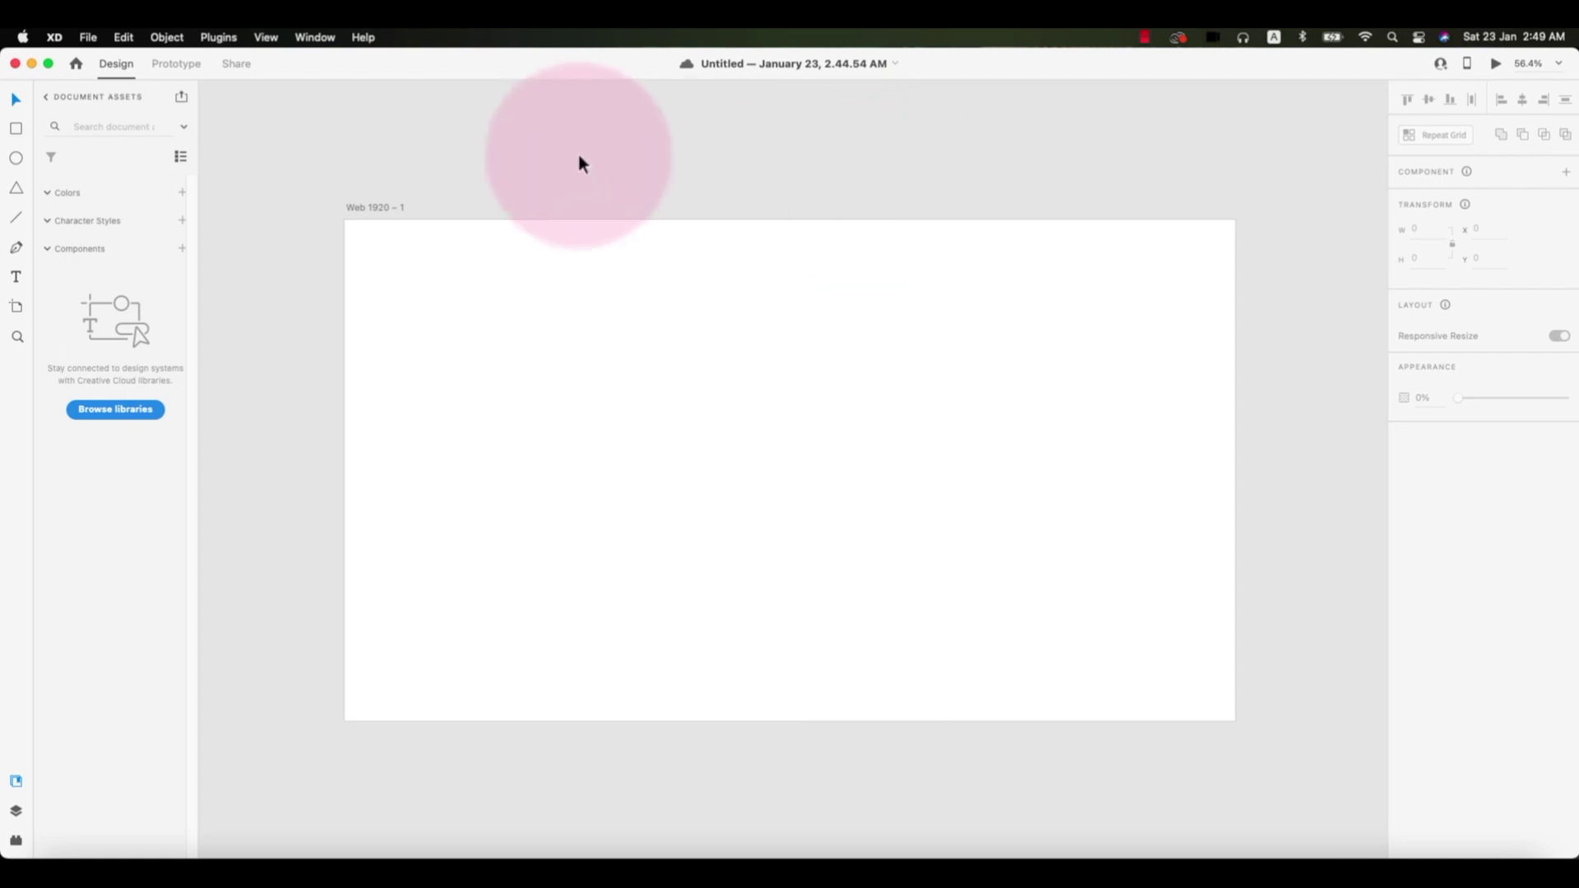
left_click(16, 129)
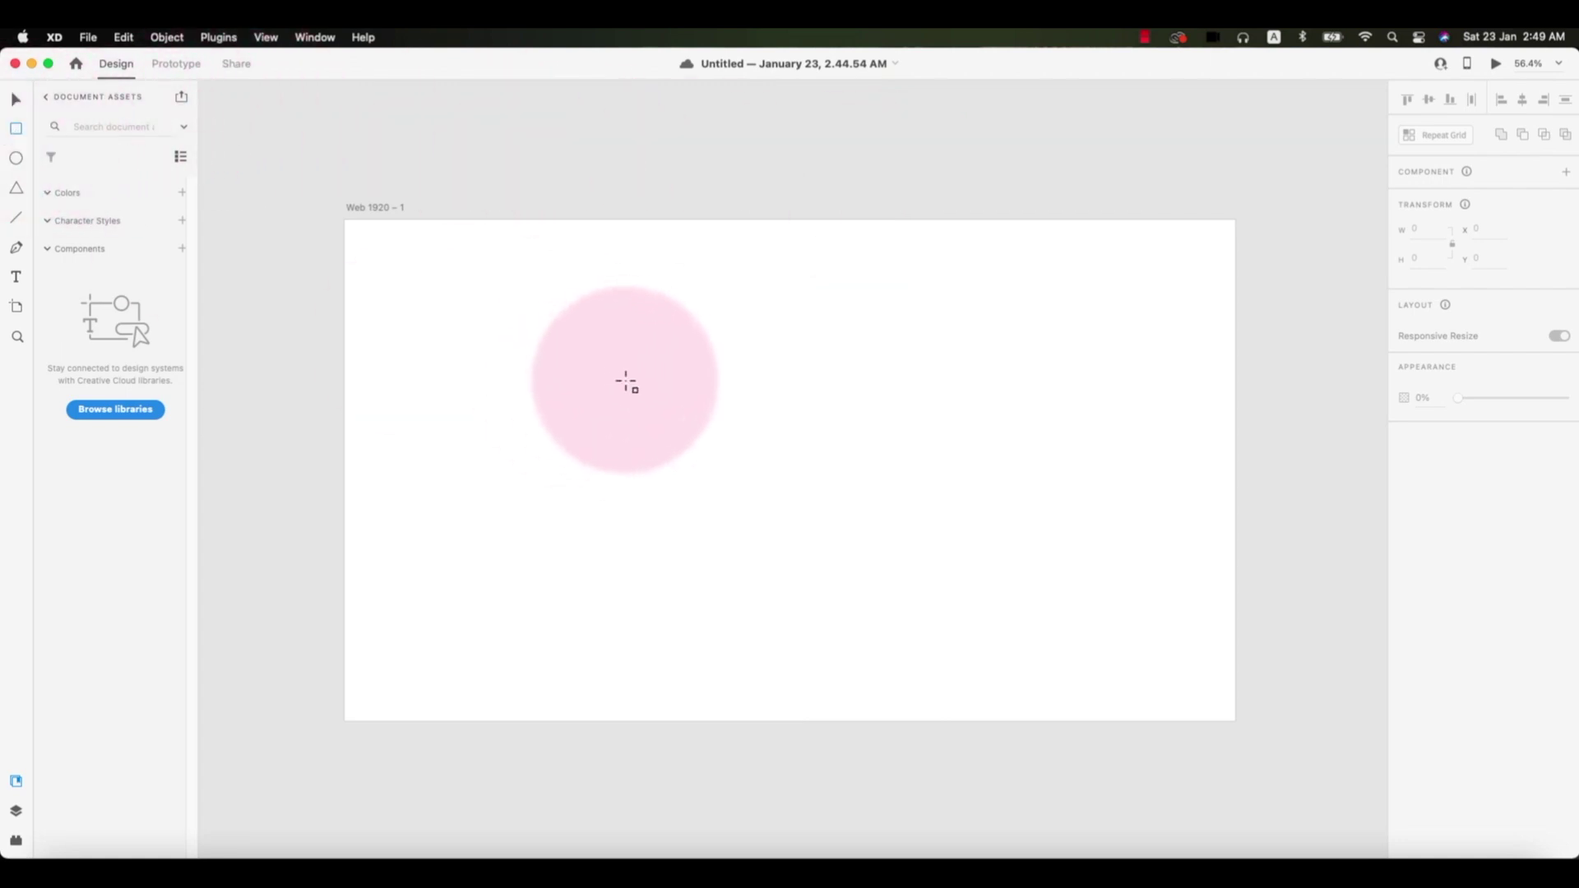
mouse_move(588, 342)
left_mouse_down()
mouse_move(847, 448)
mouse_move(835, 421)
mouse_move(859, 419)
left_mouse_up()
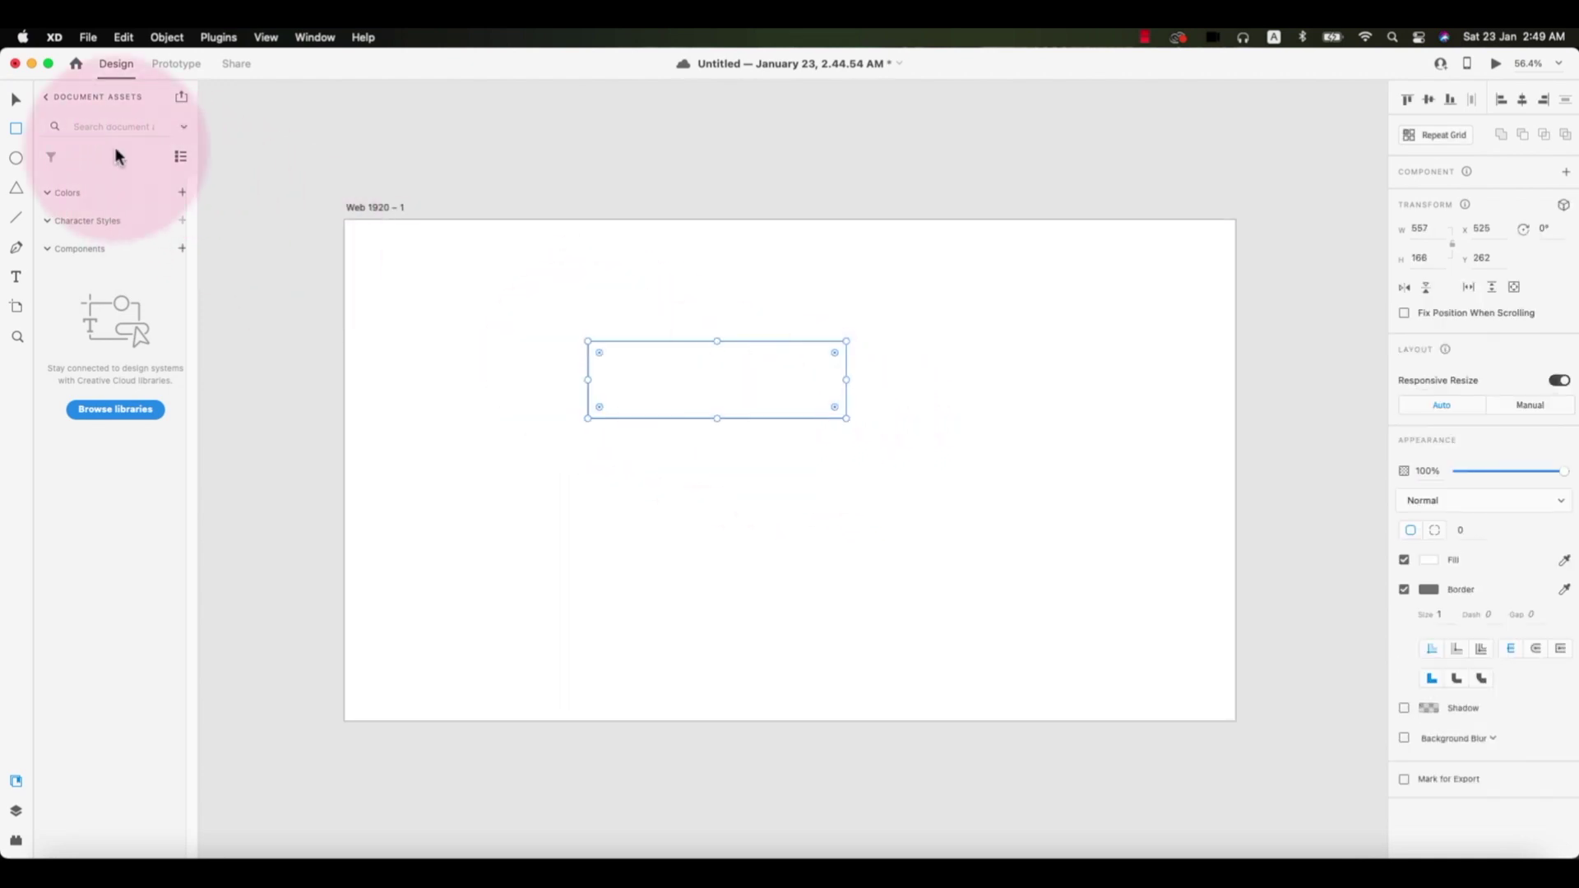
left_click(15, 100)
left_click_drag(666, 384, 985, 472)
Step: Fill the rightmost rectangle with the blue sampled from the Browse libraries button and remove its border
left_click(1429, 560)
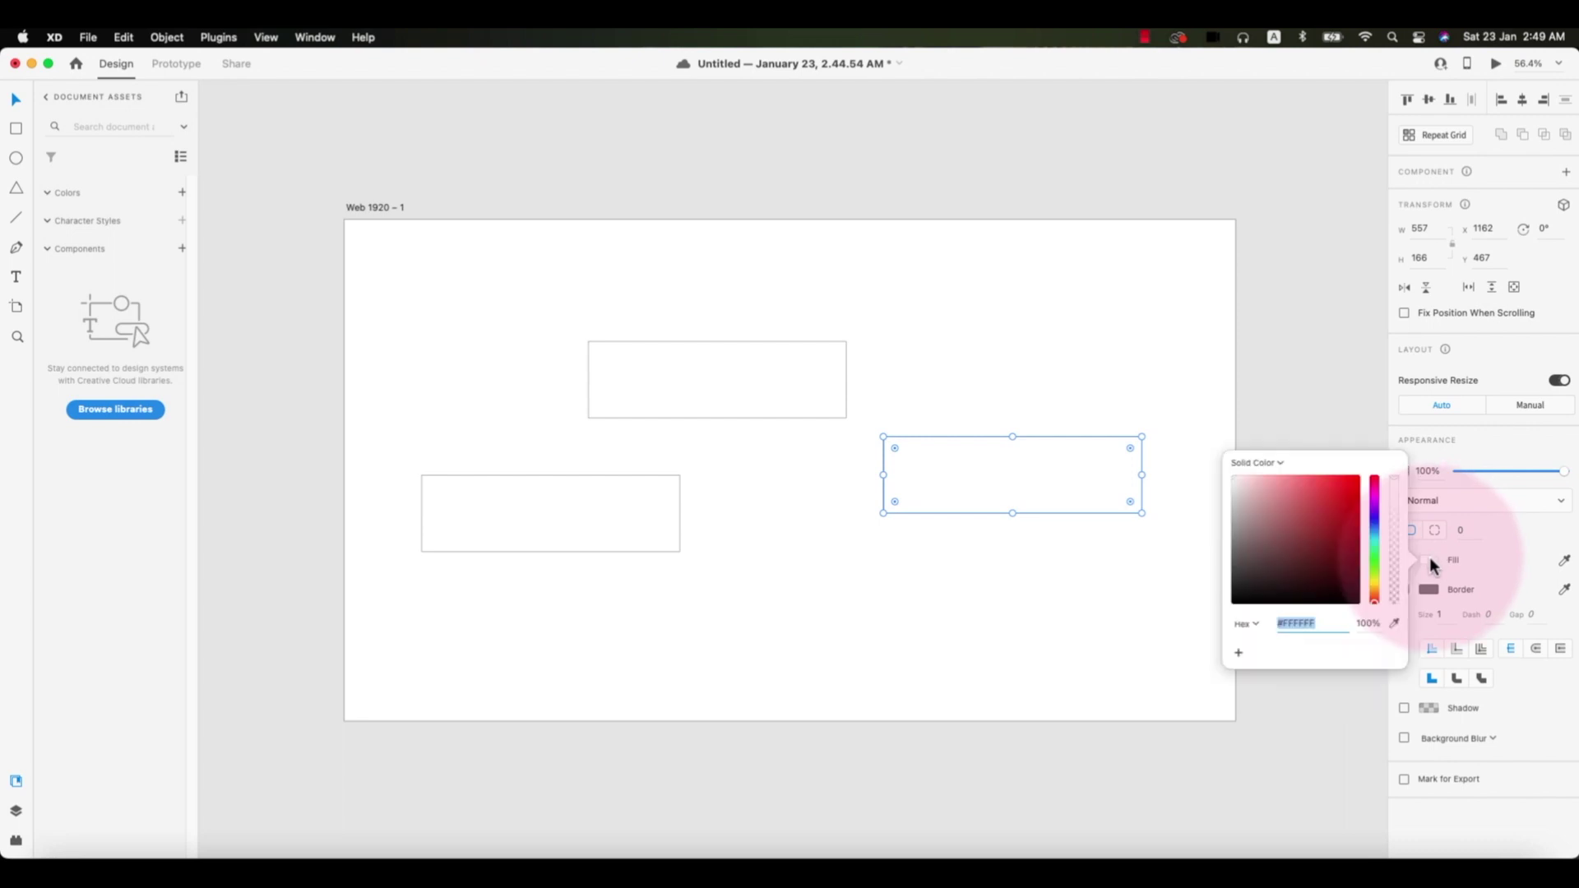
left_click(1374, 533)
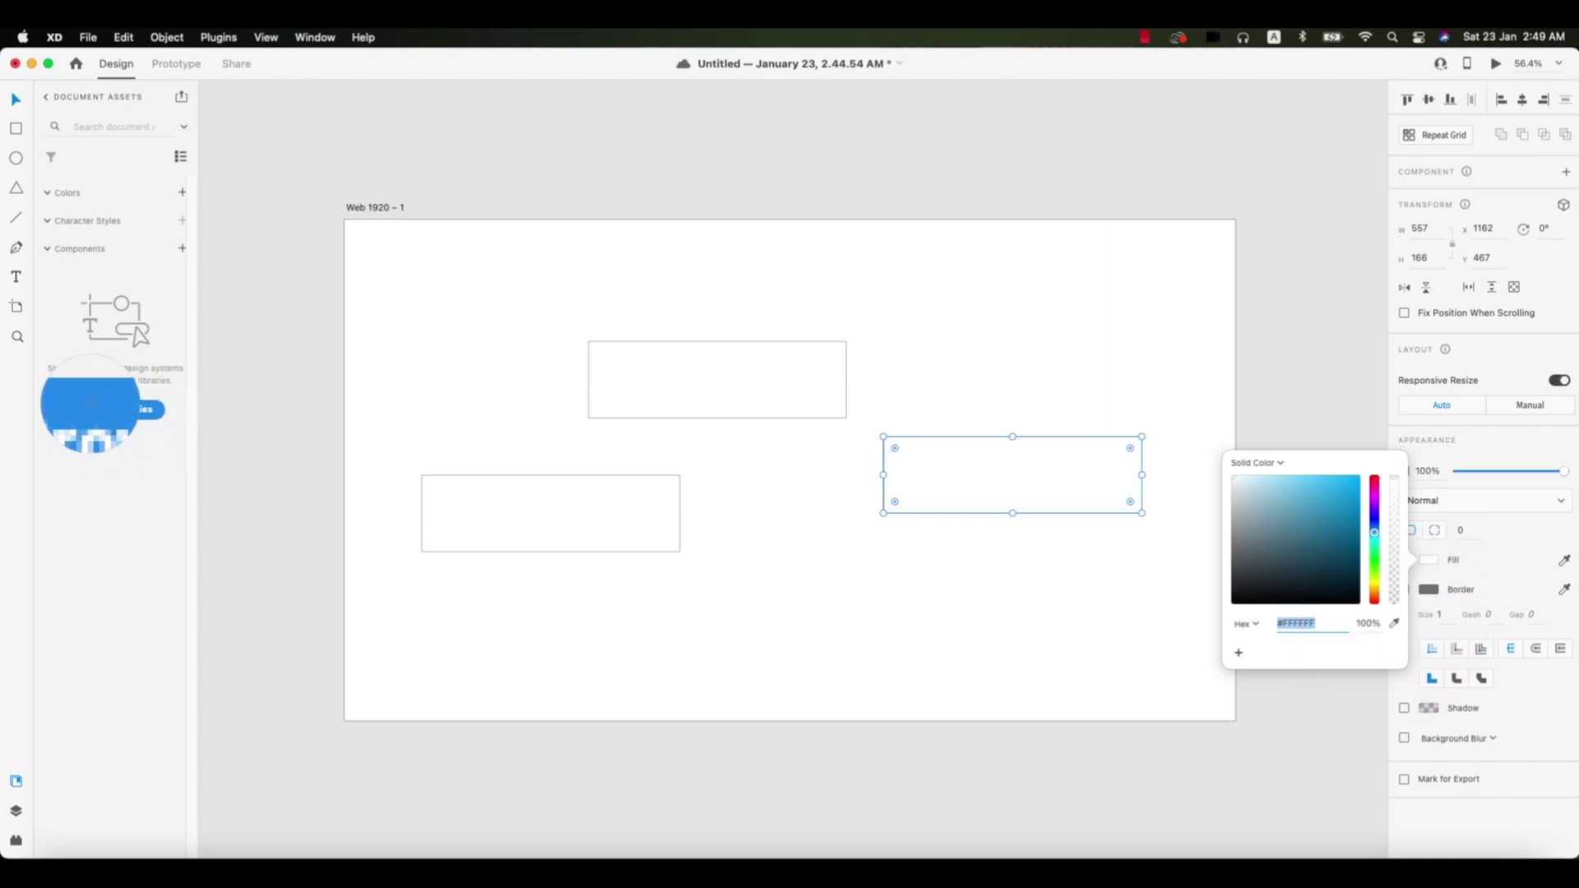
left_click(1015, 550)
left_click(991, 475)
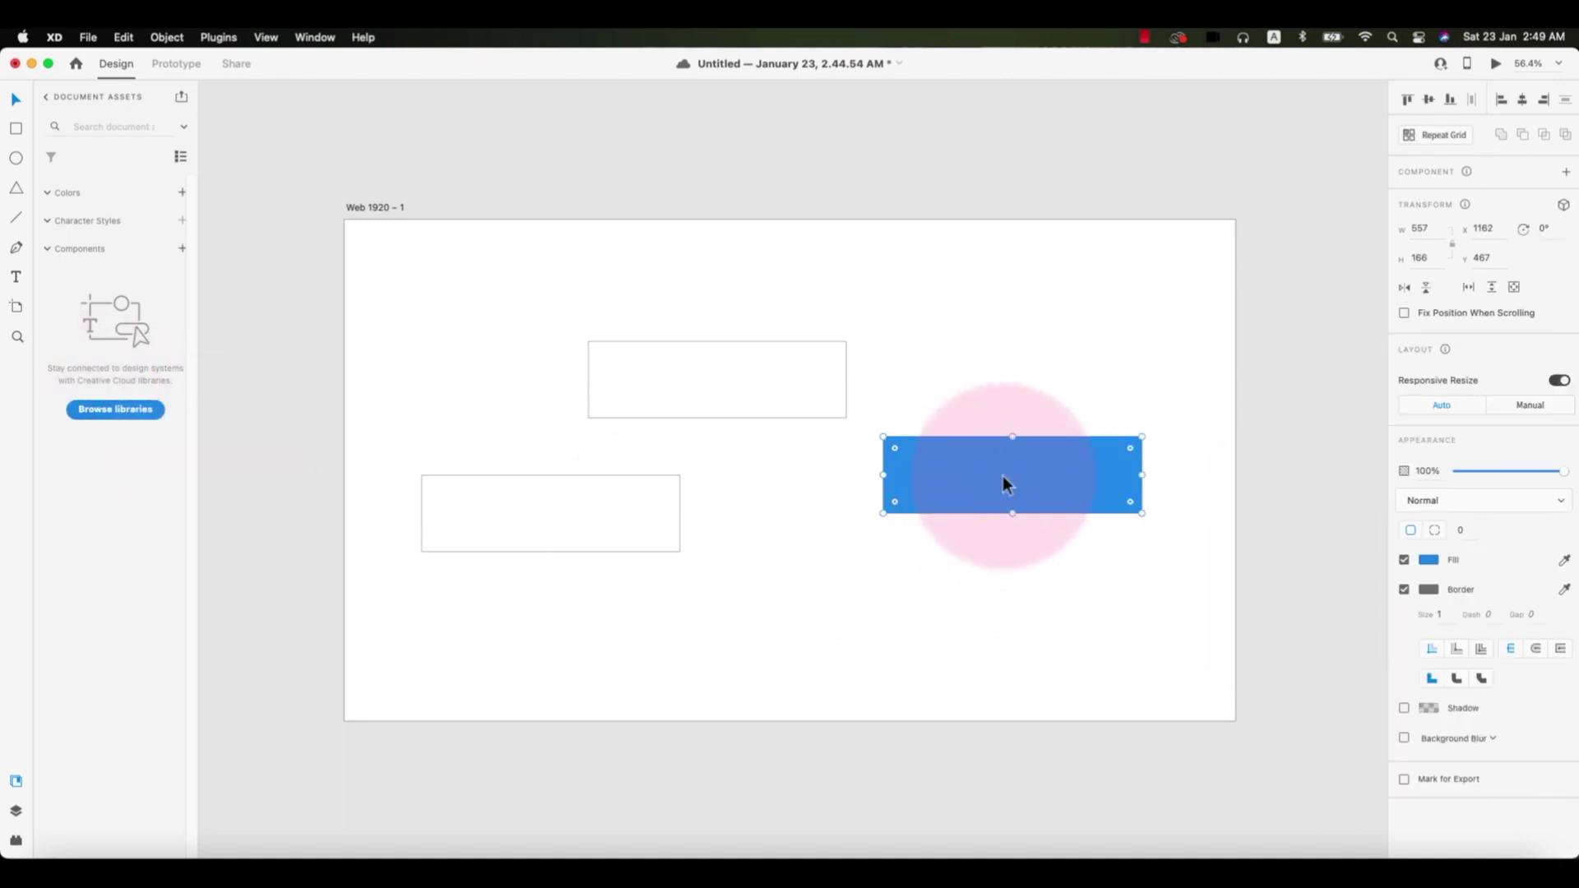
left_click(1406, 571)
left_click(923, 513)
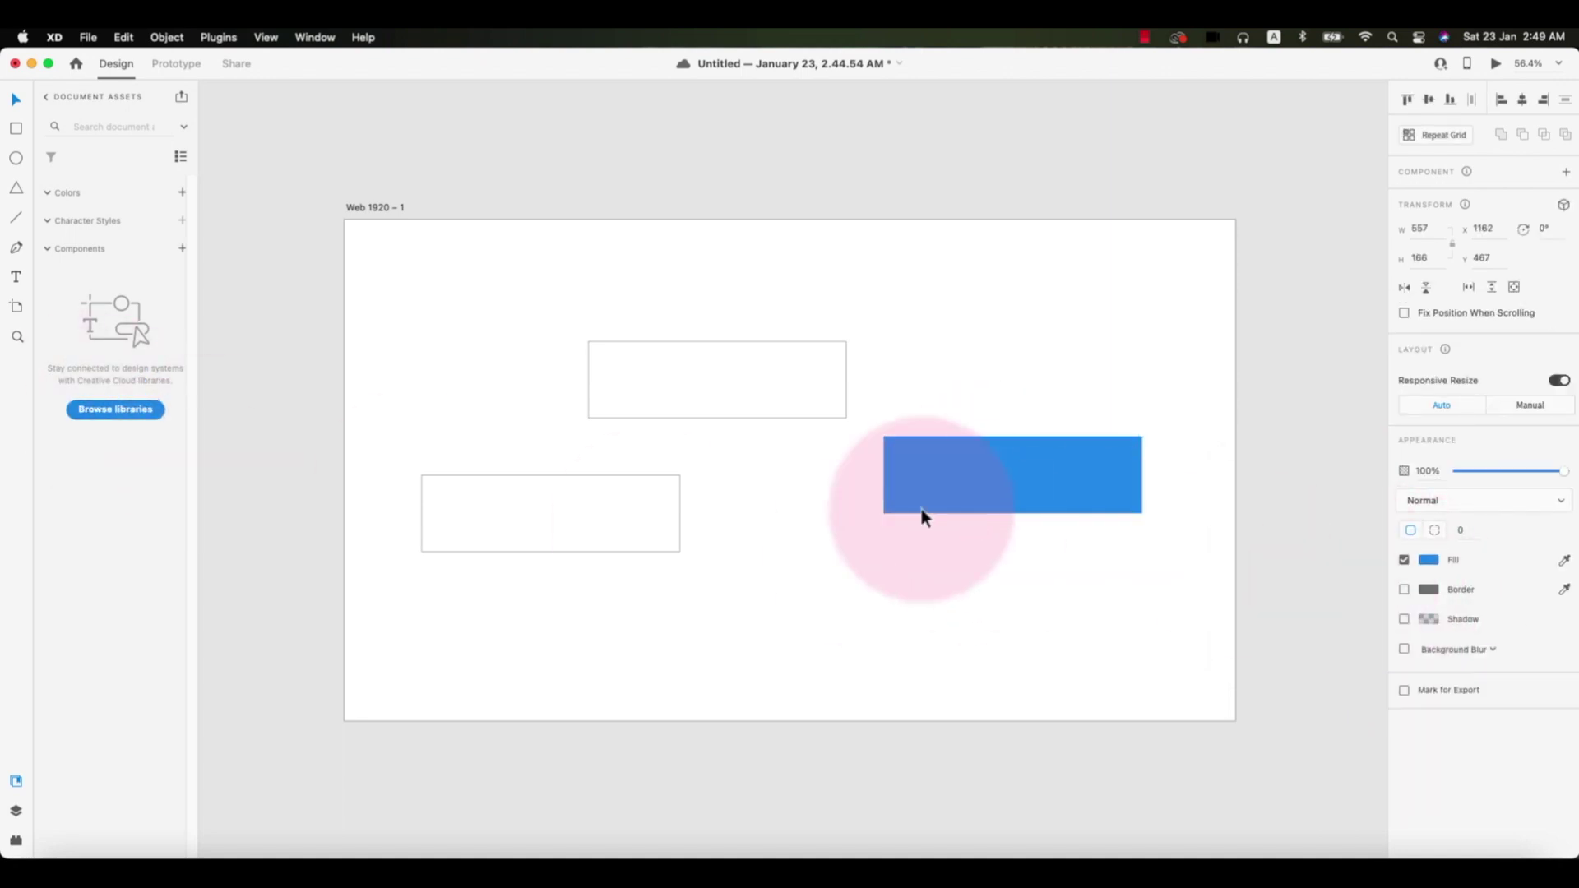
Step: Save the blue rectangle's fill as a color in the document assets and widen the assets area
left_click(761, 386)
left_click(648, 501, "shift")
left_click(913, 593)
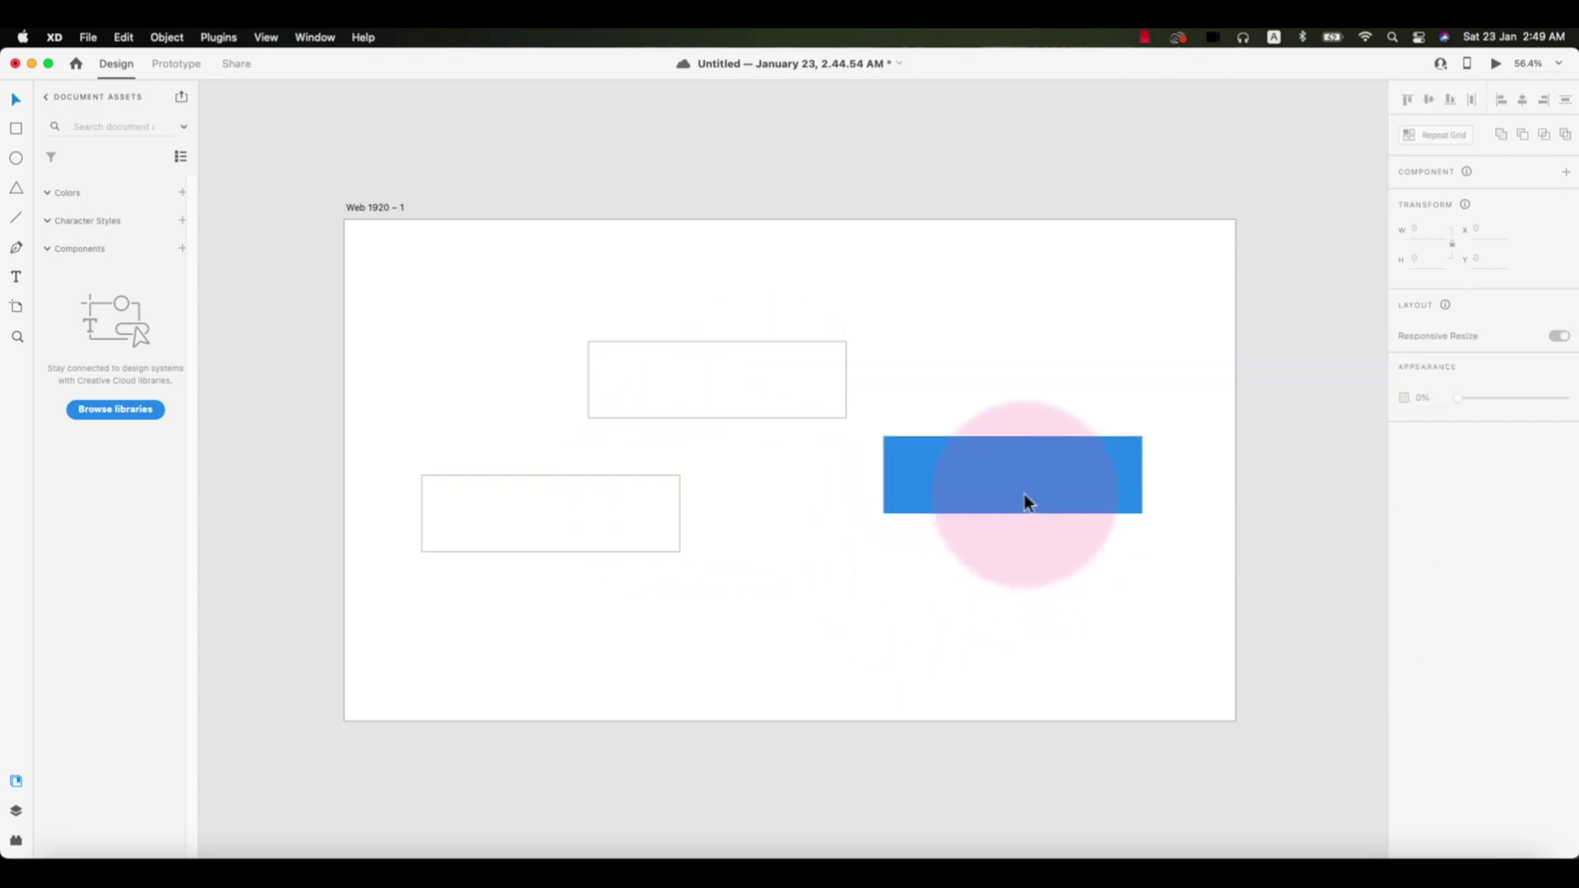
left_click(1024, 493)
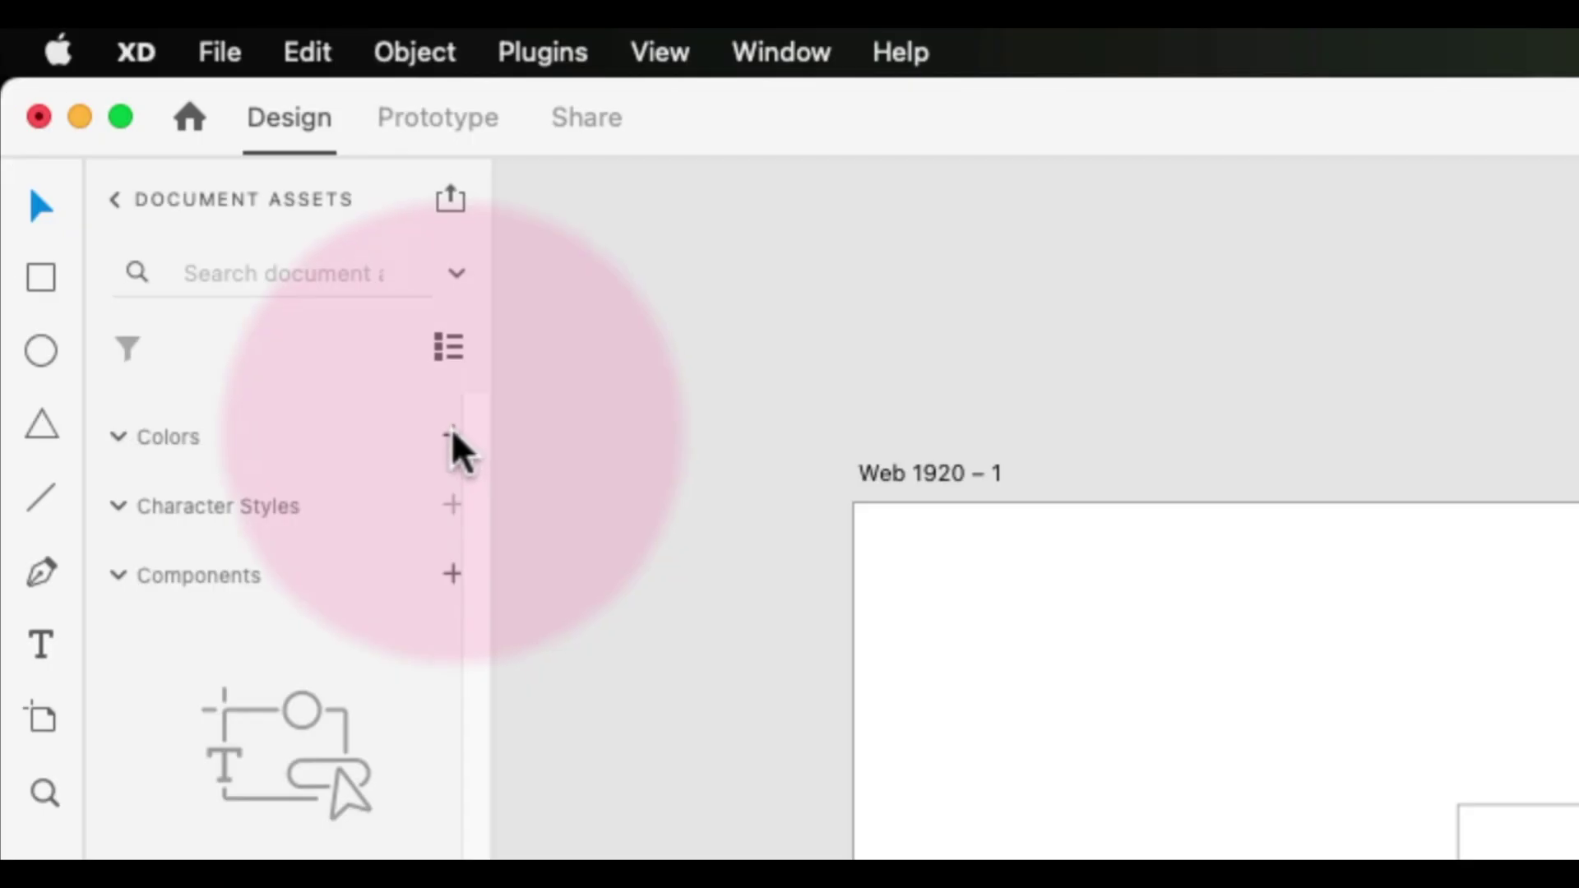
left_click(454, 436)
left_click_drag(513, 443, 663, 447)
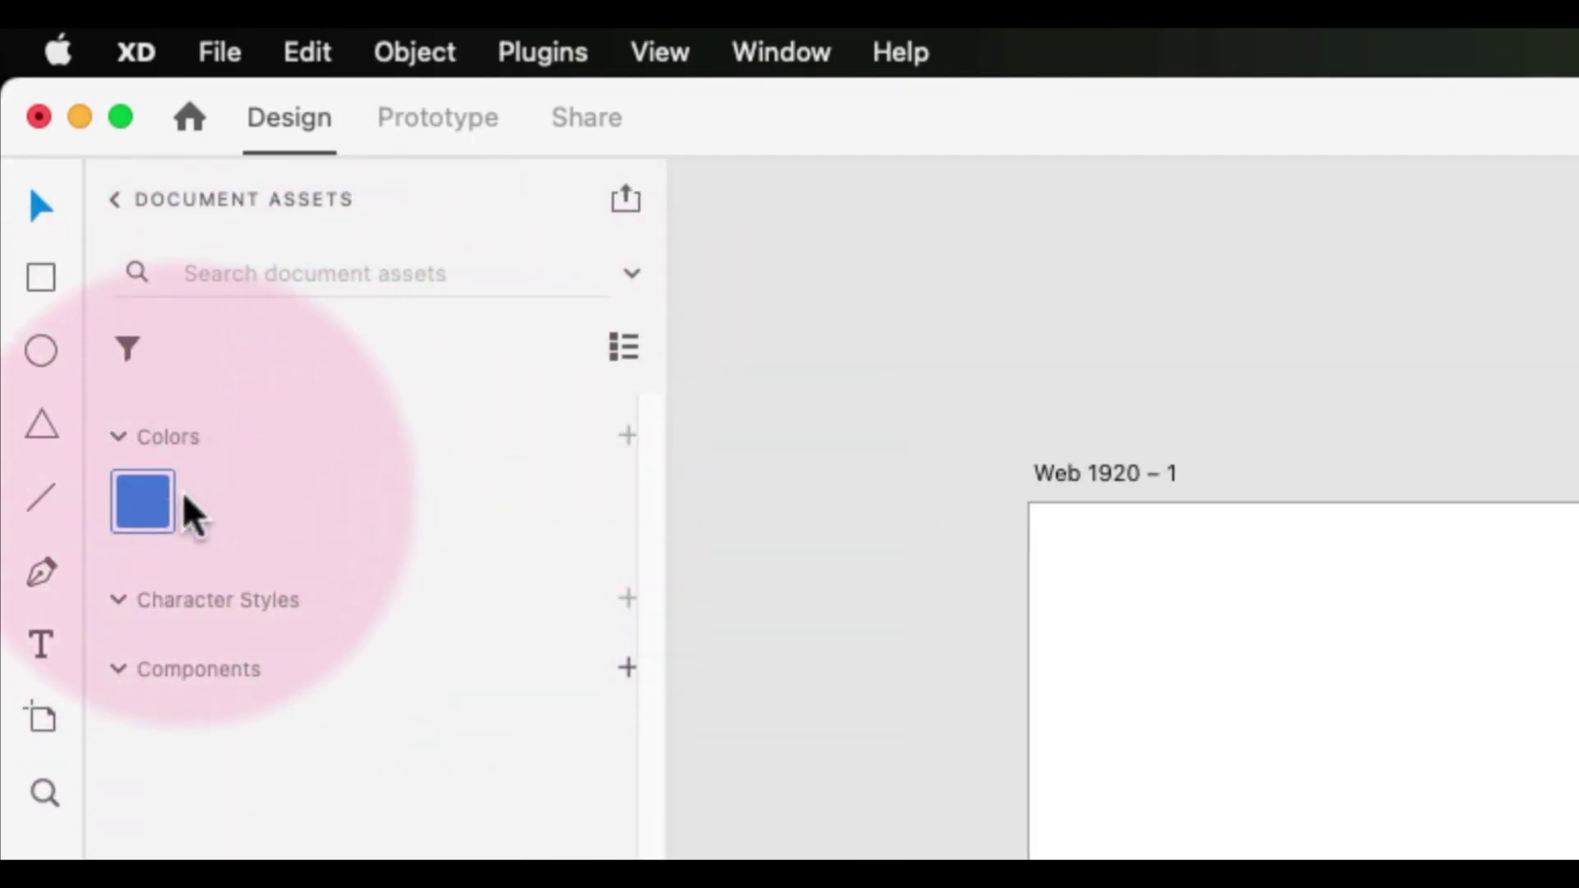
Step: Show the document assets as a list and rename the blue color Primary
left_click(627, 346)
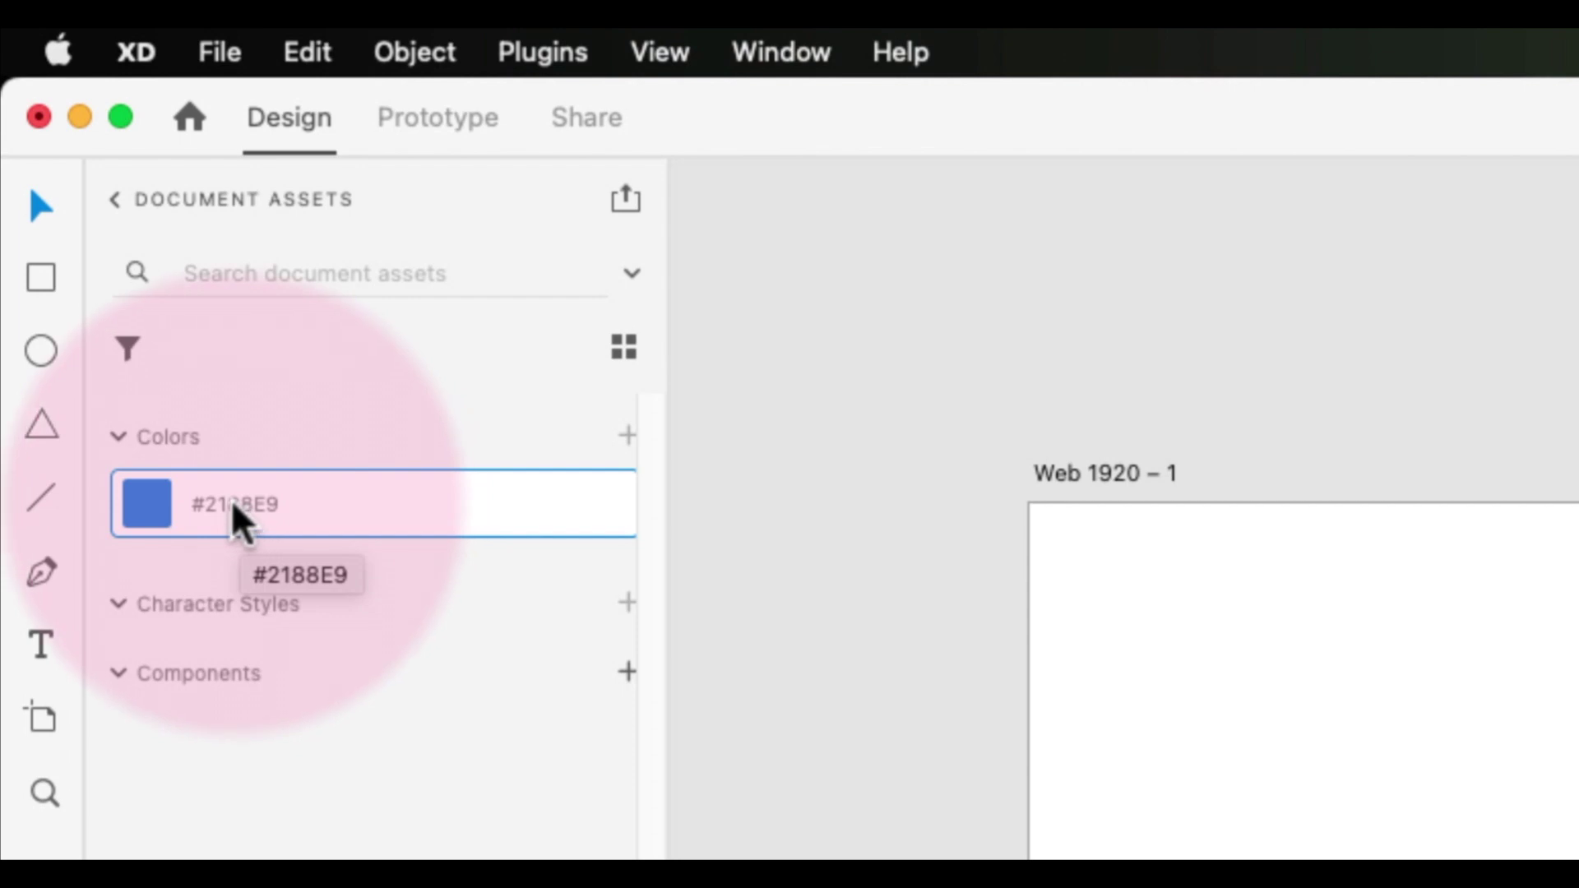
double_click(233, 505)
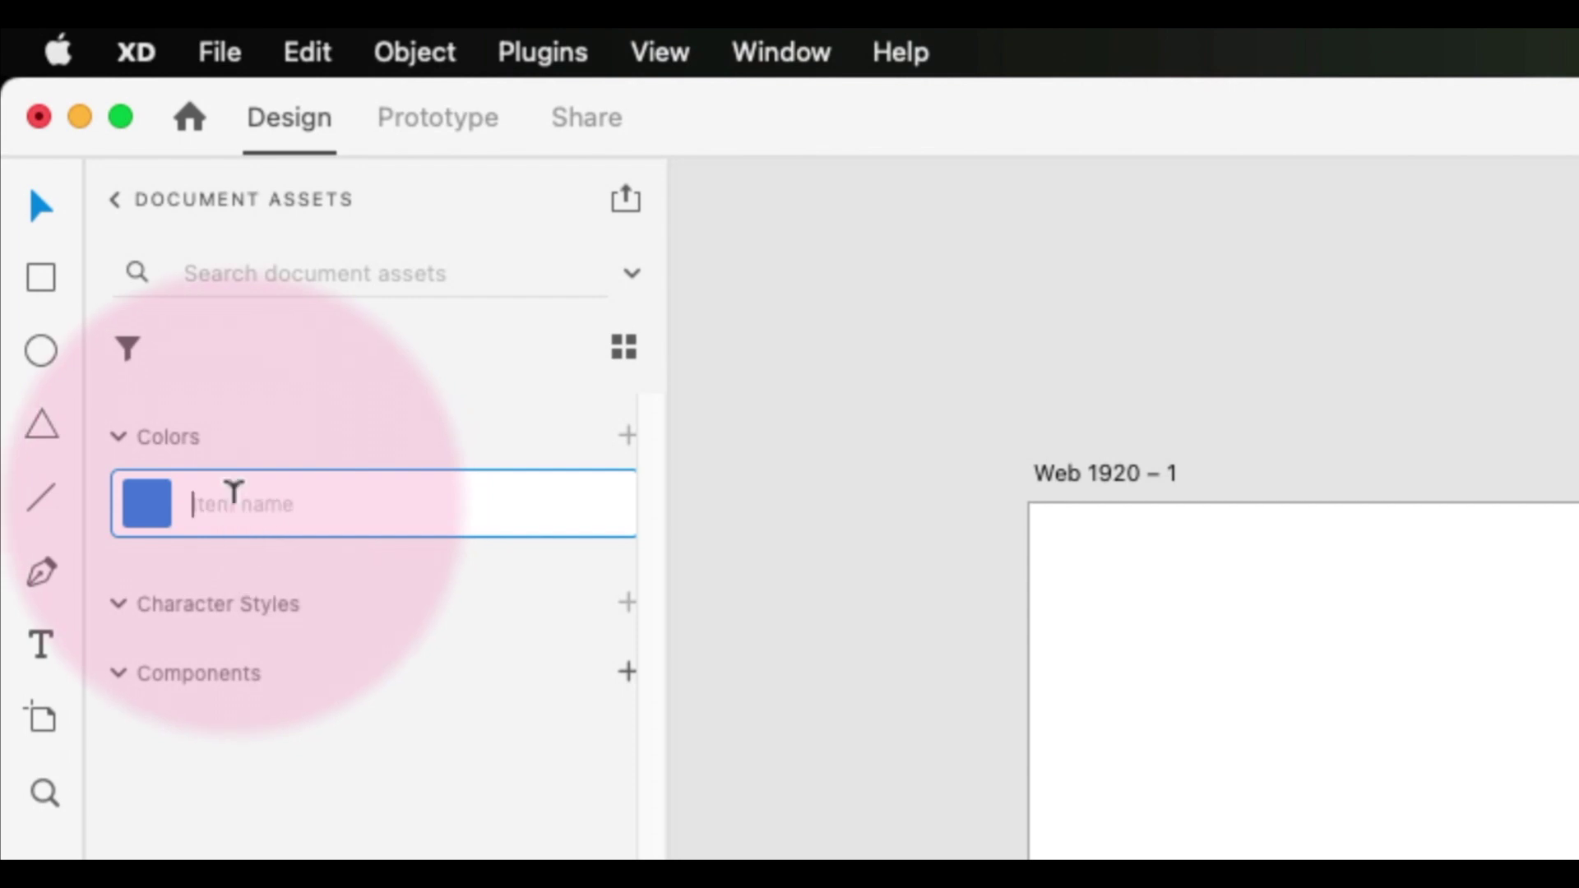
type("Primary")
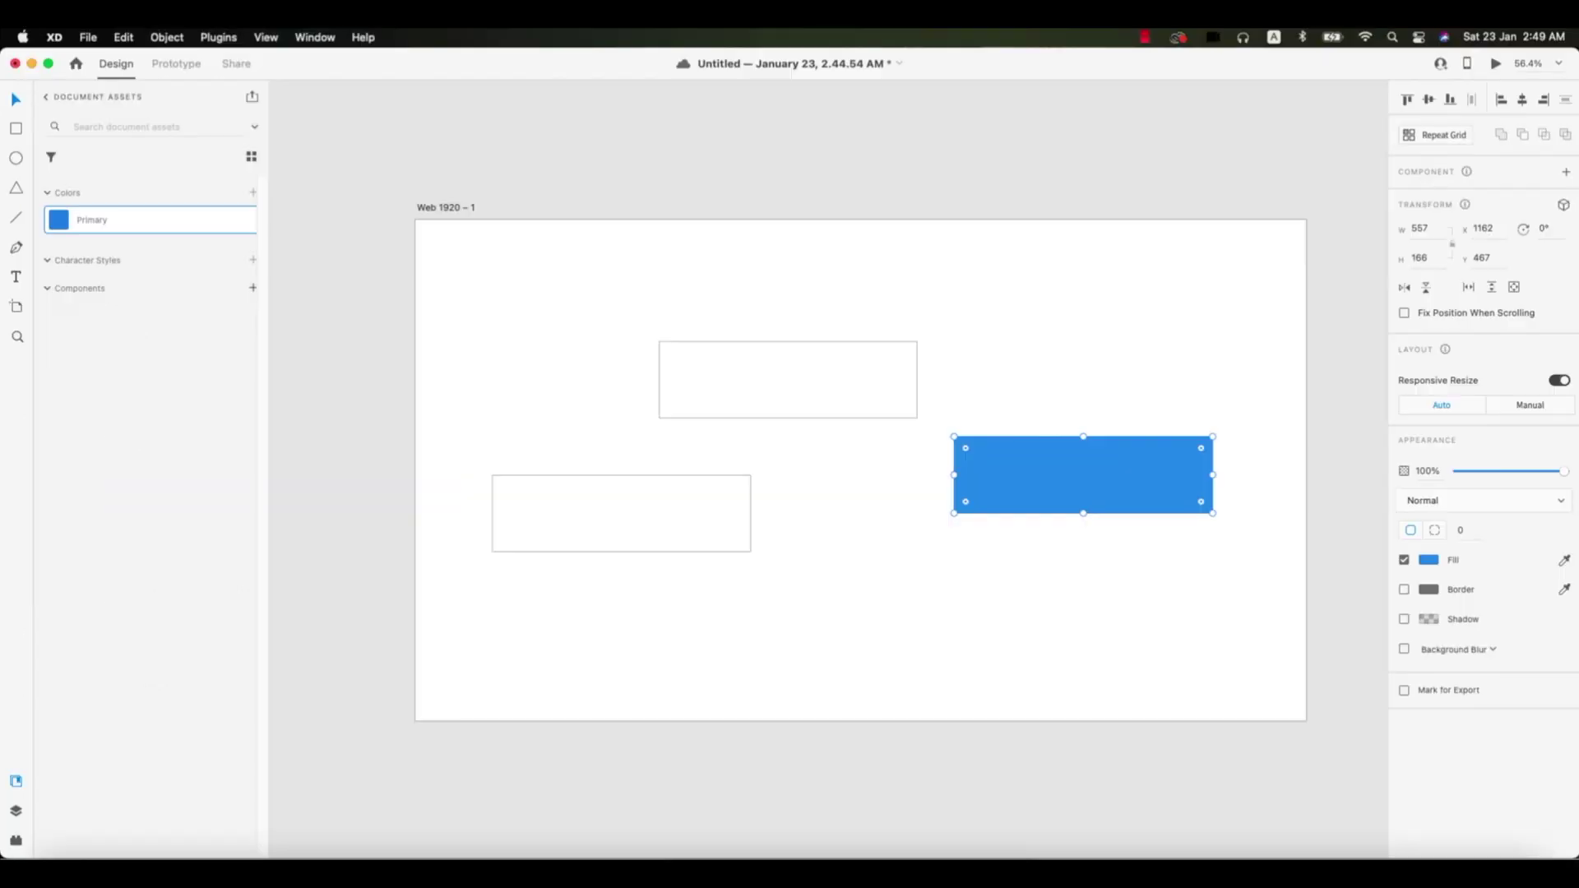
left_click(386, 283)
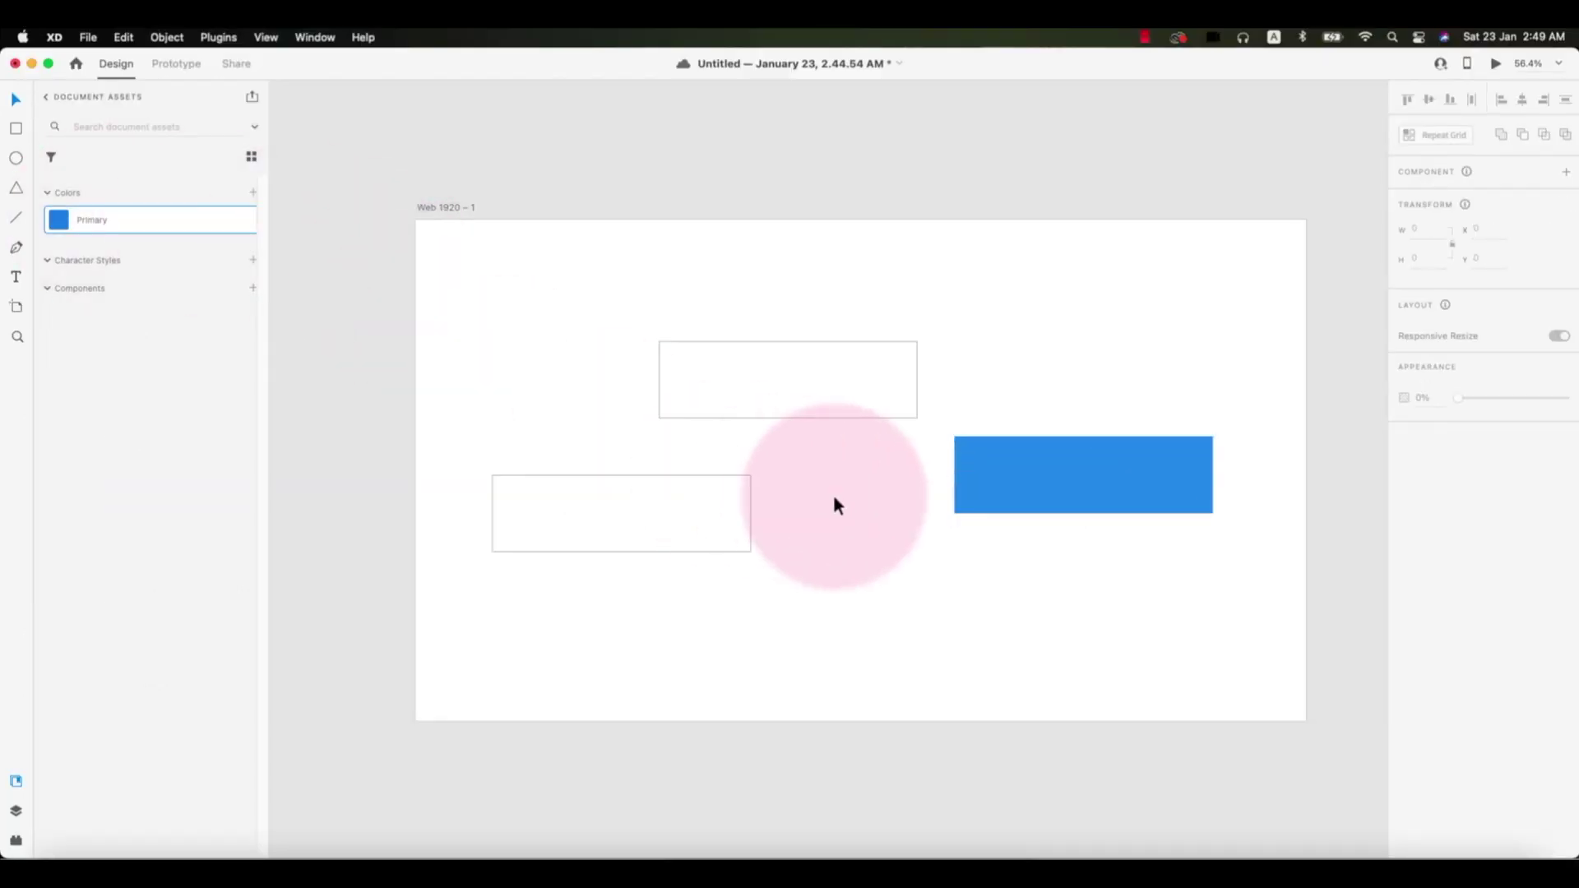
Step: Apply the Primary color to the two white rectangles as their fill and remove their borders
left_click(1019, 496)
left_click(799, 368, "shift")
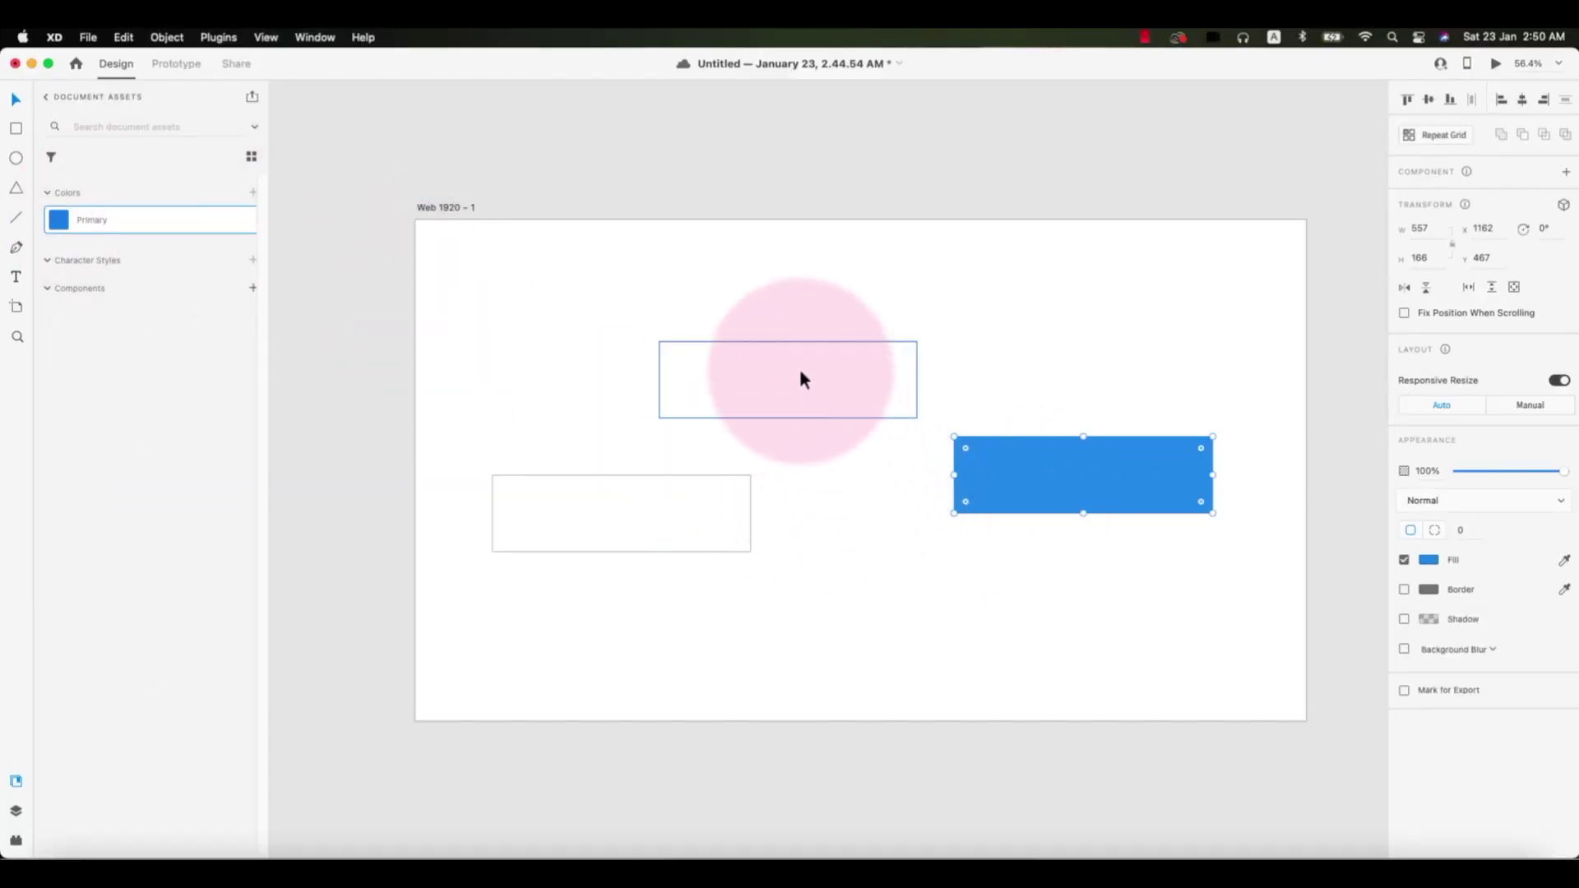
left_click(786, 412)
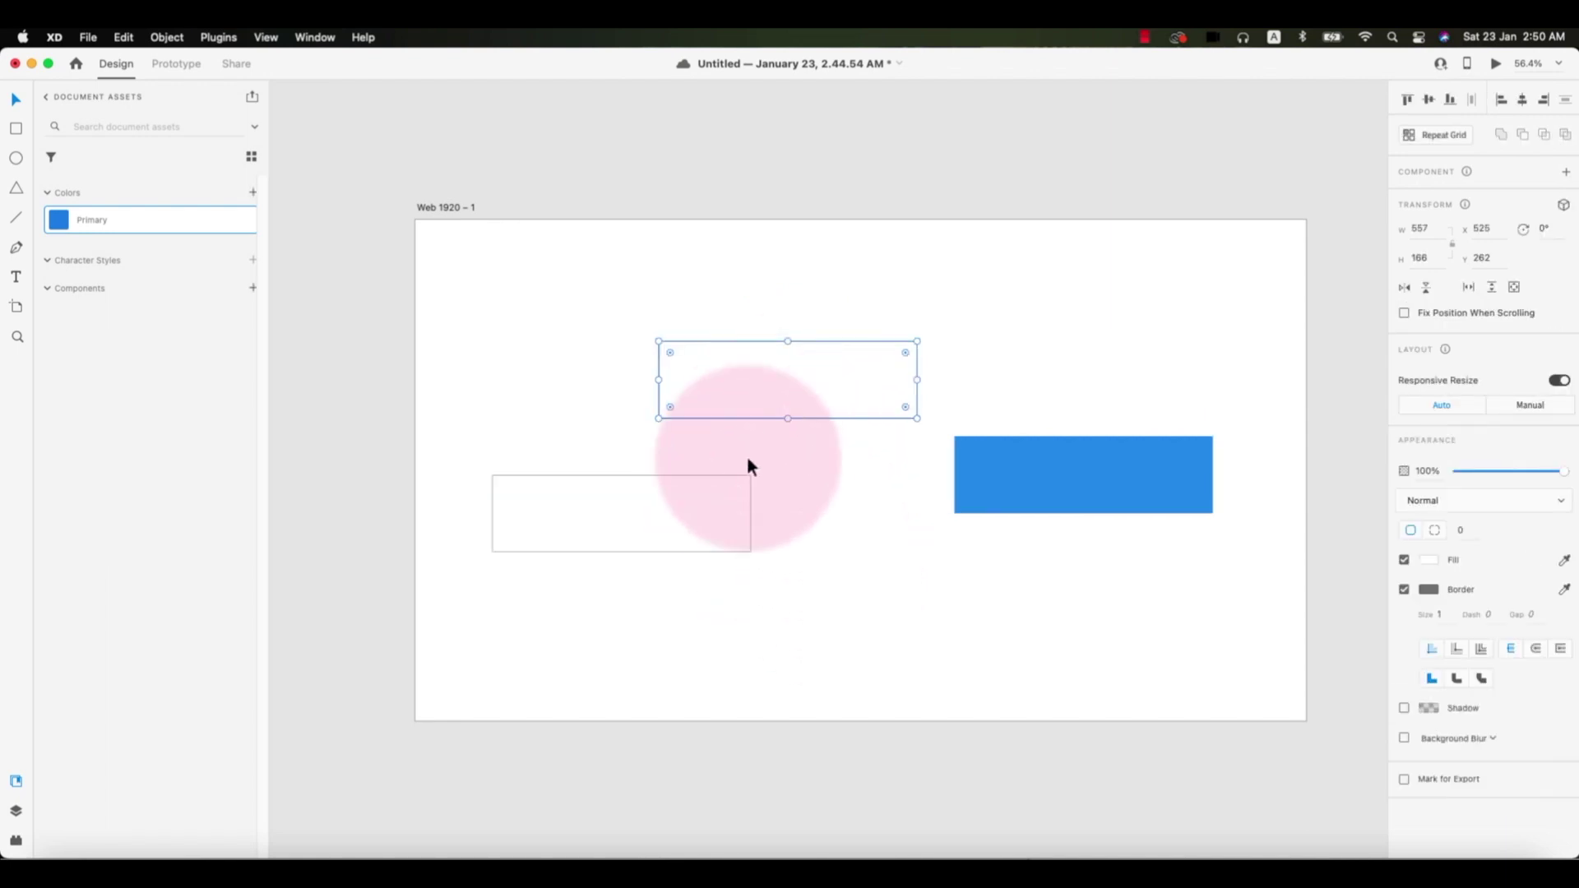
left_click(704, 541, "shift")
left_click(59, 221)
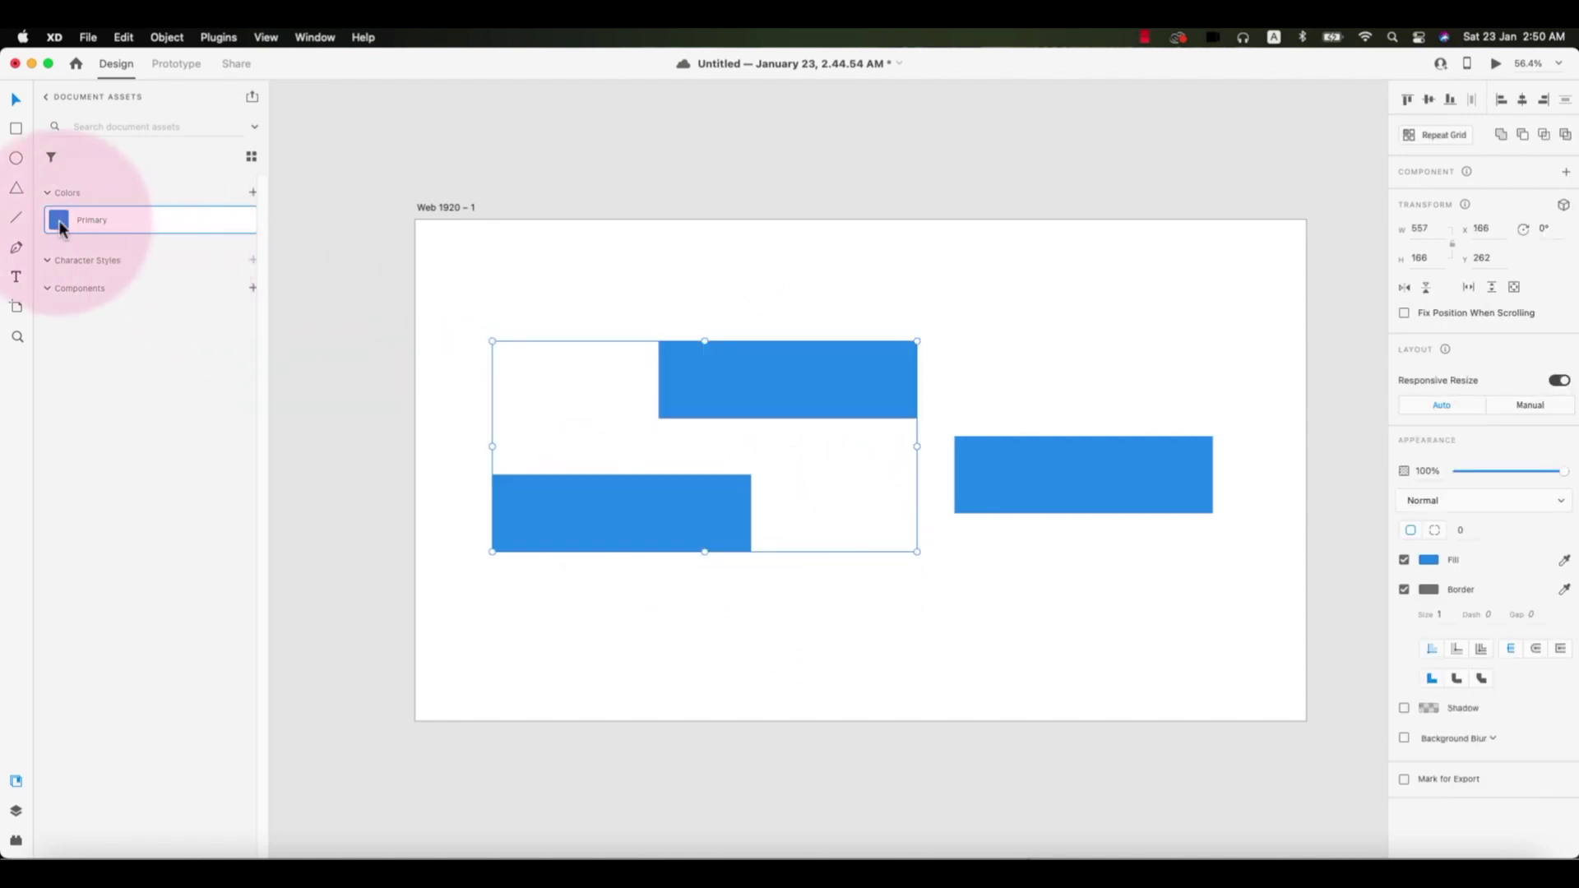
left_click(1382, 601)
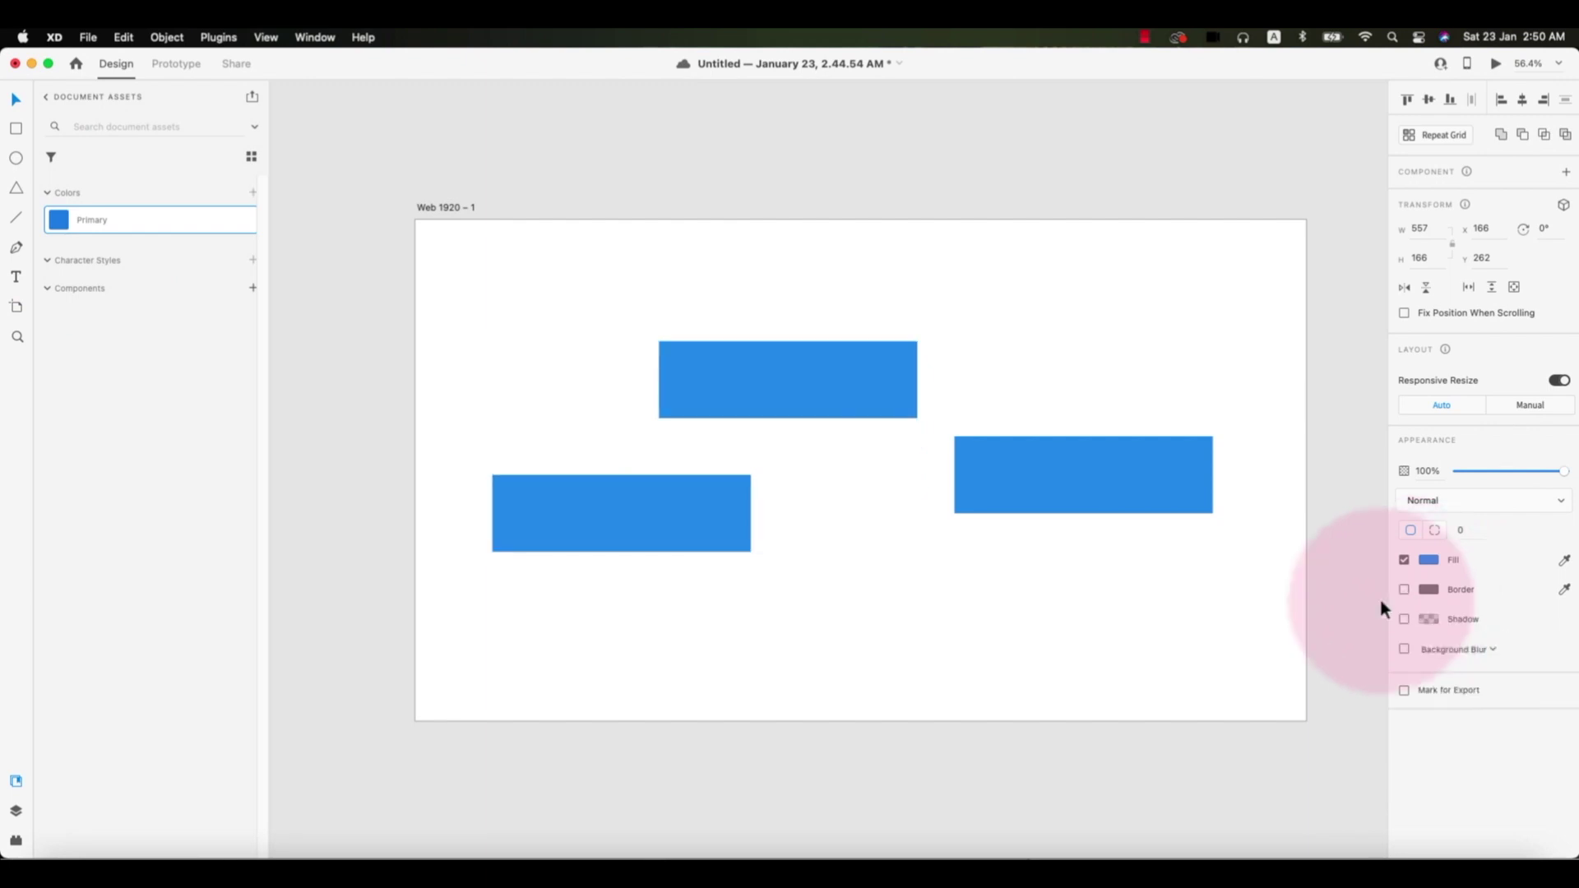
Step: Set the corner radius of all three blue rectangles to 4
left_click_drag(695, 606, 1078, 388)
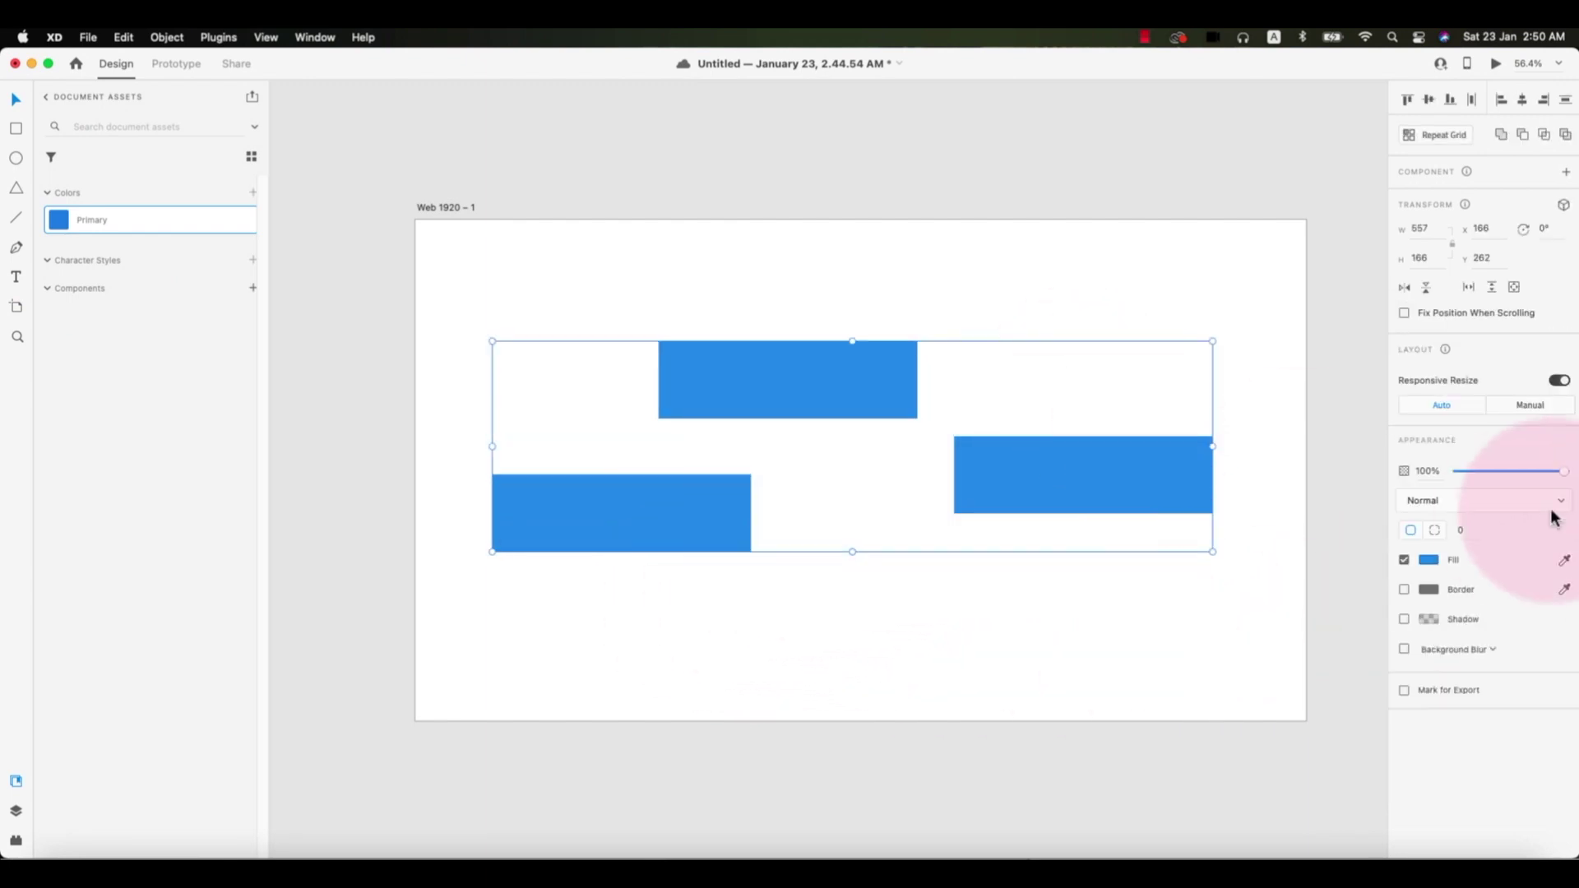
left_click(1453, 536)
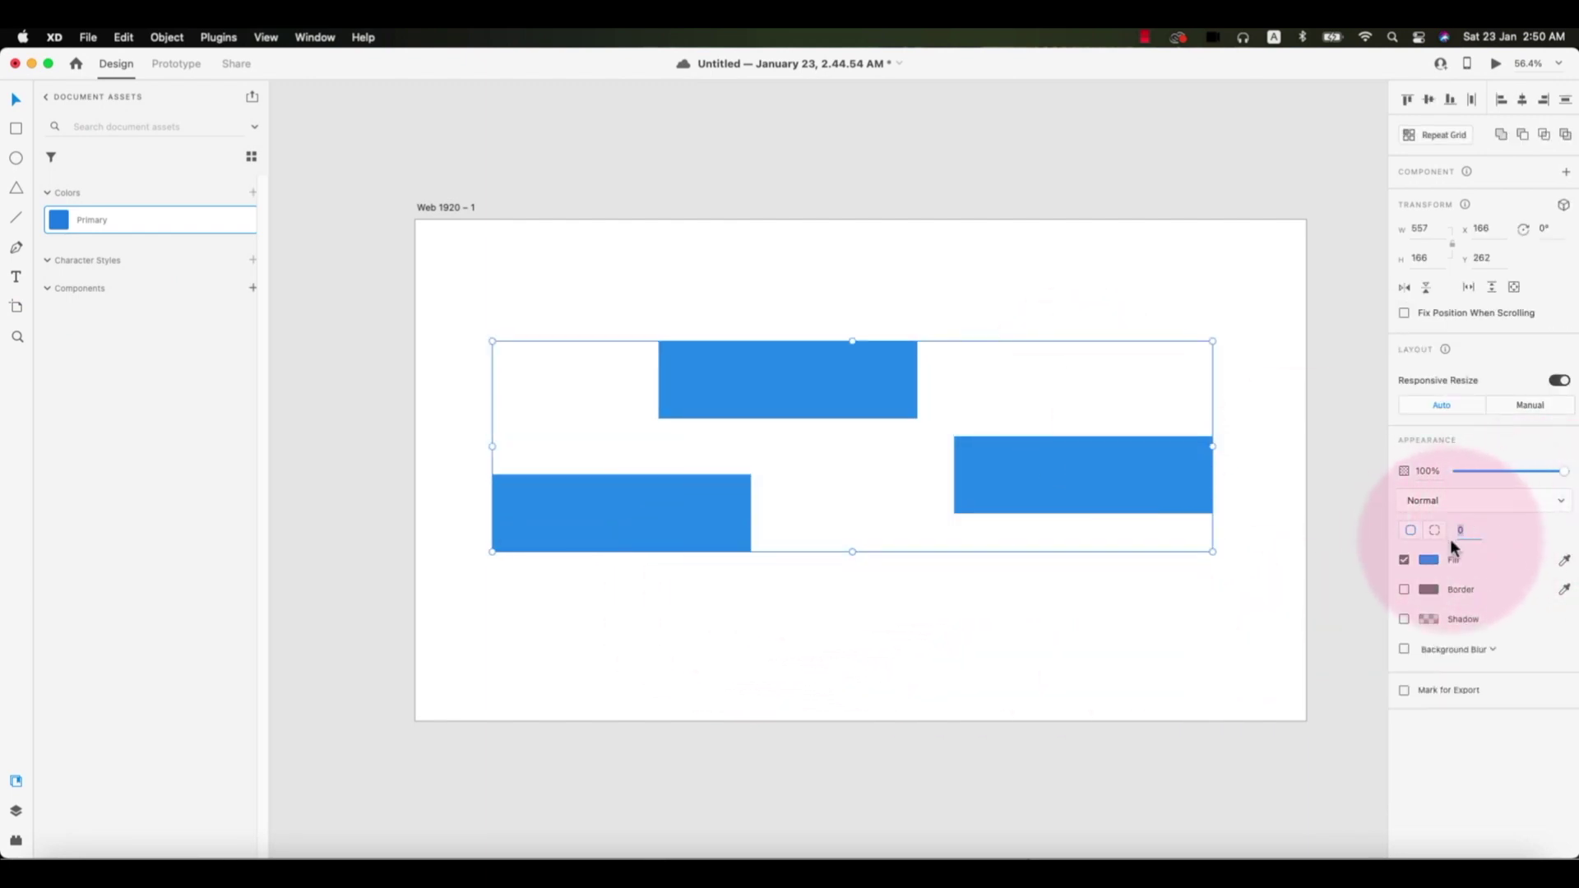
type("4")
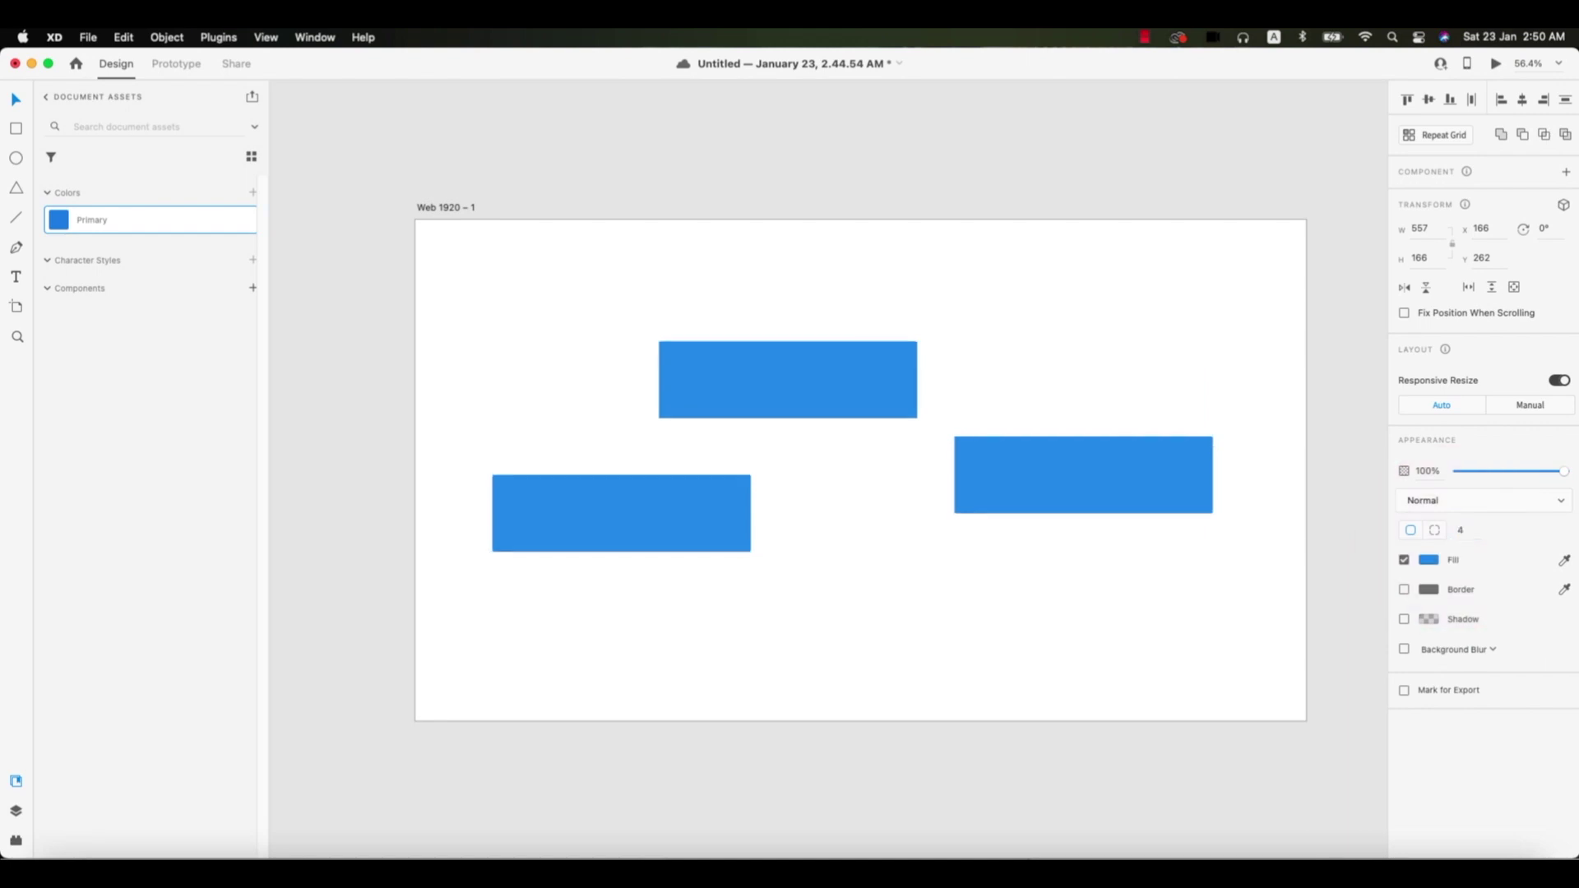
left_click(1069, 676)
Step: Duplicate the Web 1920 – 1 artboard to its right and delete the three rectangles from the copy
scroll(795, 607, "down", 1)
scroll(795, 606, "down", 2)
scroll(793, 606, "down", 2)
scroll(850, 606, "right", 3)
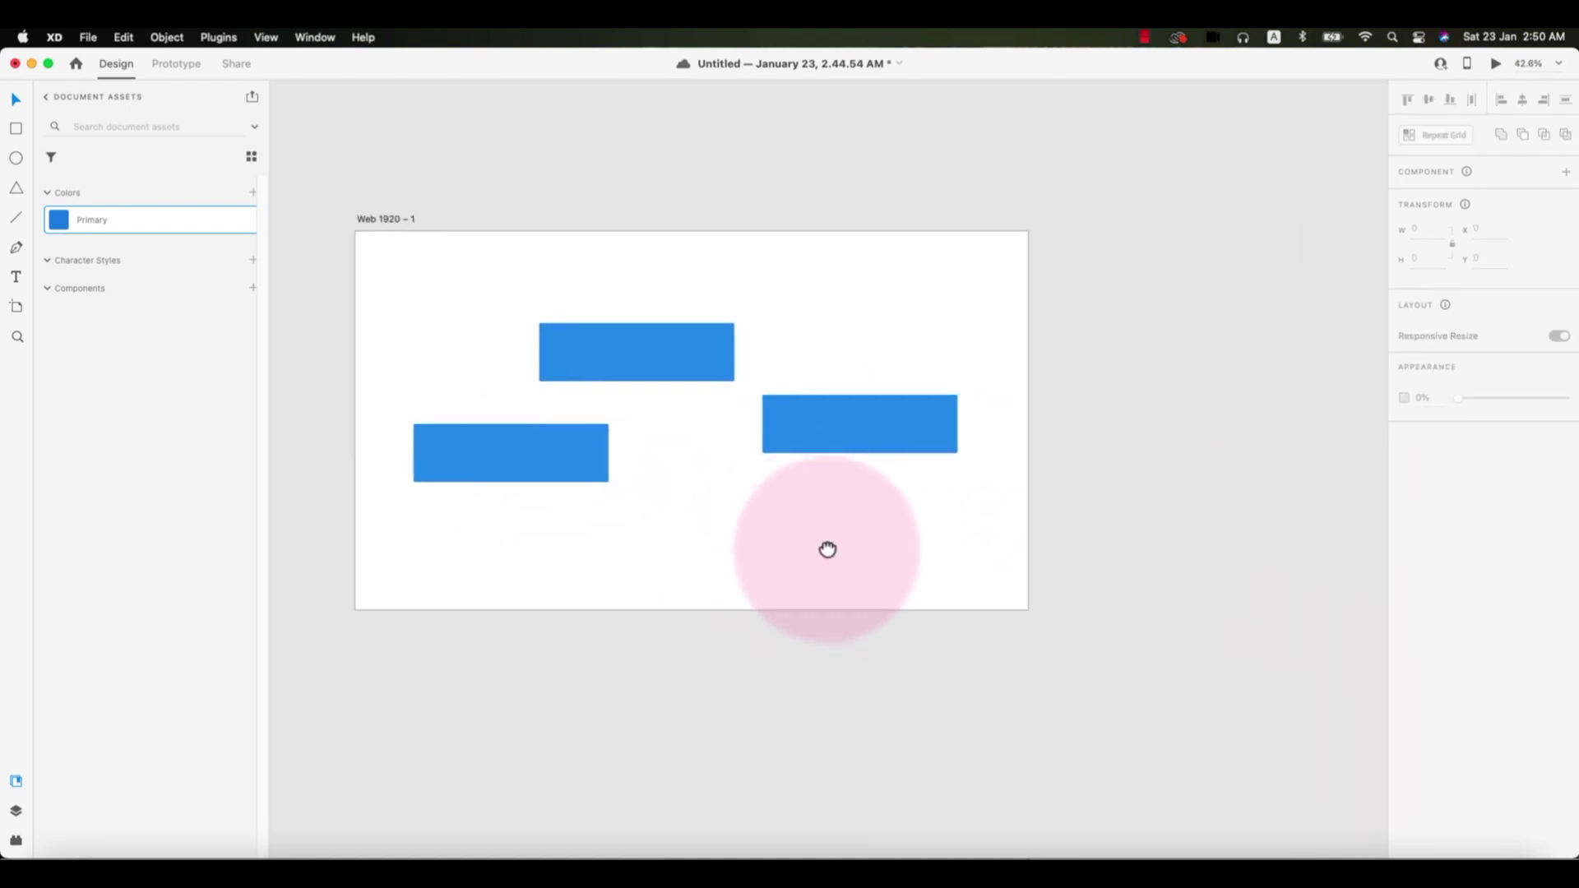
scroll(818, 524, "down", 2)
left_click(521, 306)
left_click_drag(520, 303, 1065, 305)
scroll(976, 288, "right", 3)
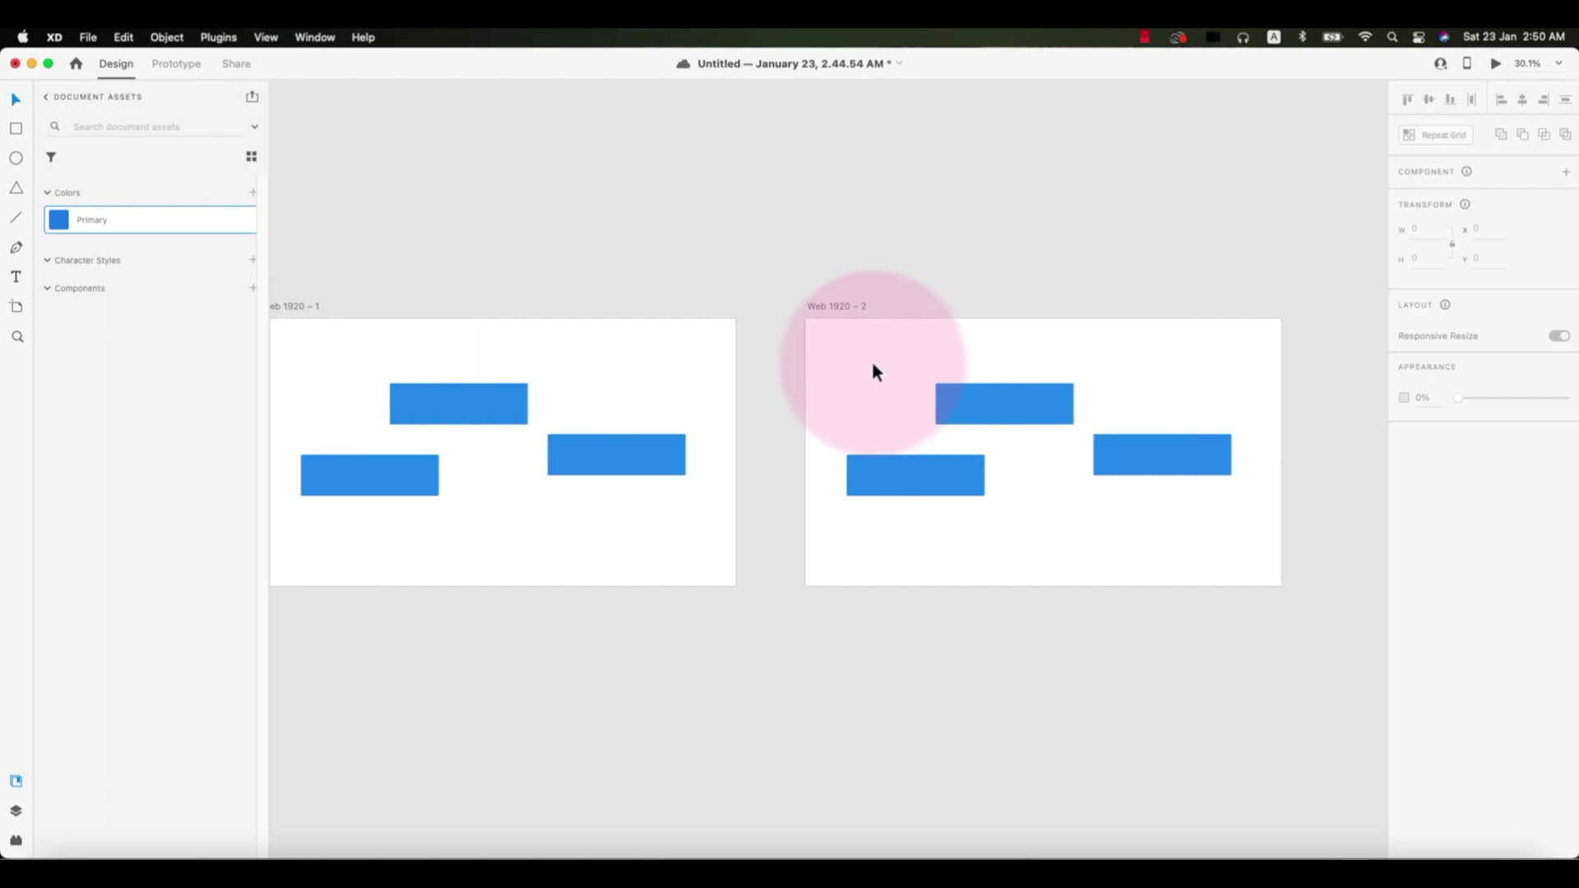
left_click_drag(881, 367, 1243, 527)
key("Delete")
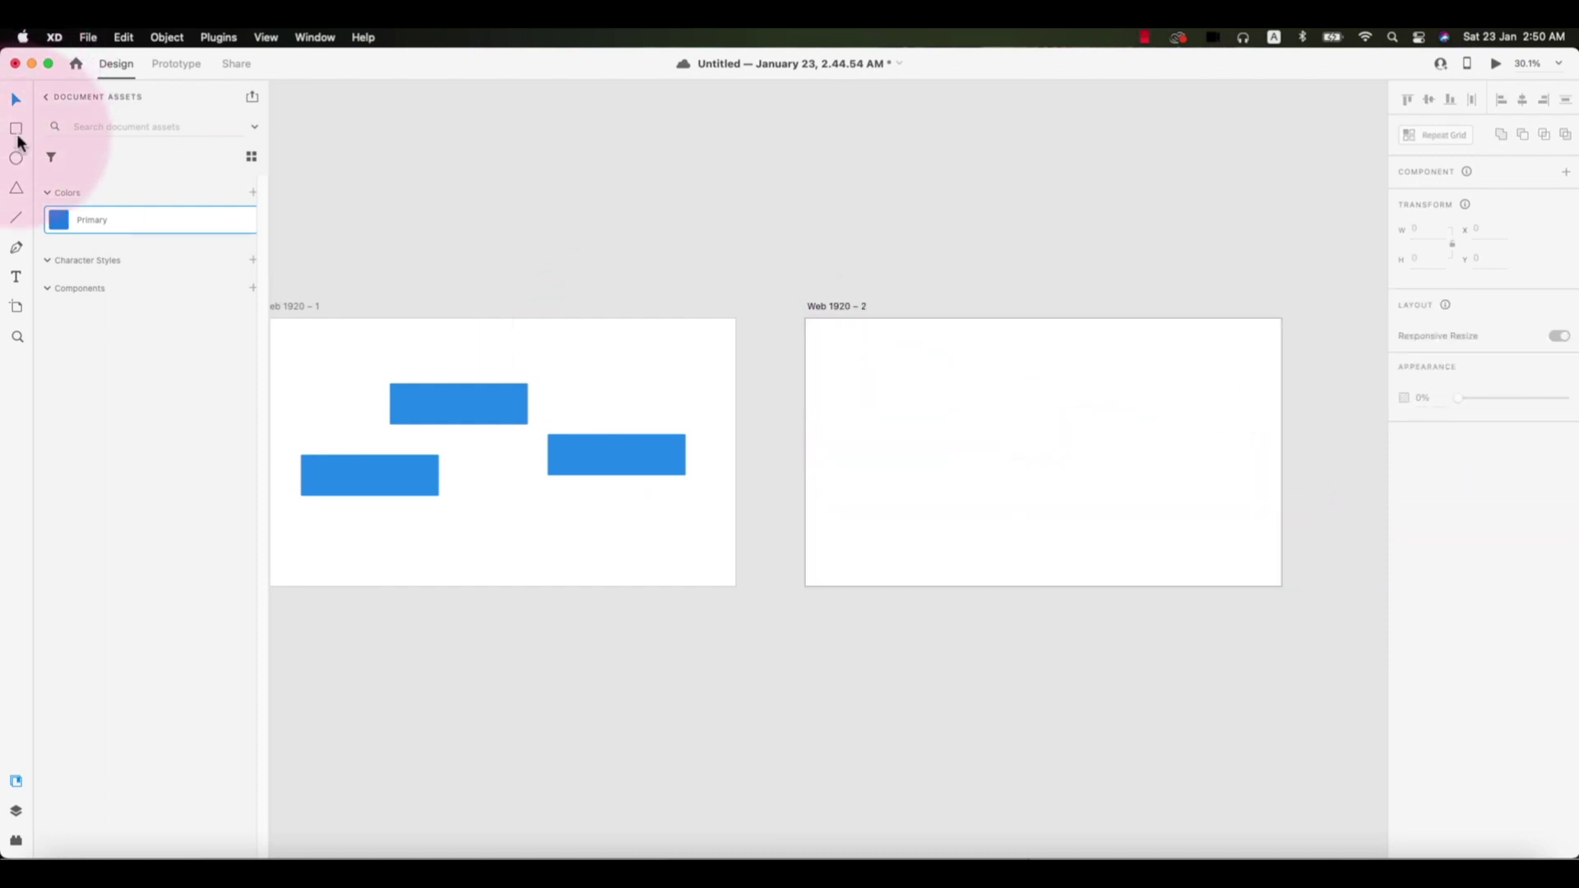
Step: Draw a circle about 487 wide on the Web 1920 – 2 artboard, fill it with Primary and remove its border
left_click(16, 164)
left_click_drag(923, 379, 1086, 503)
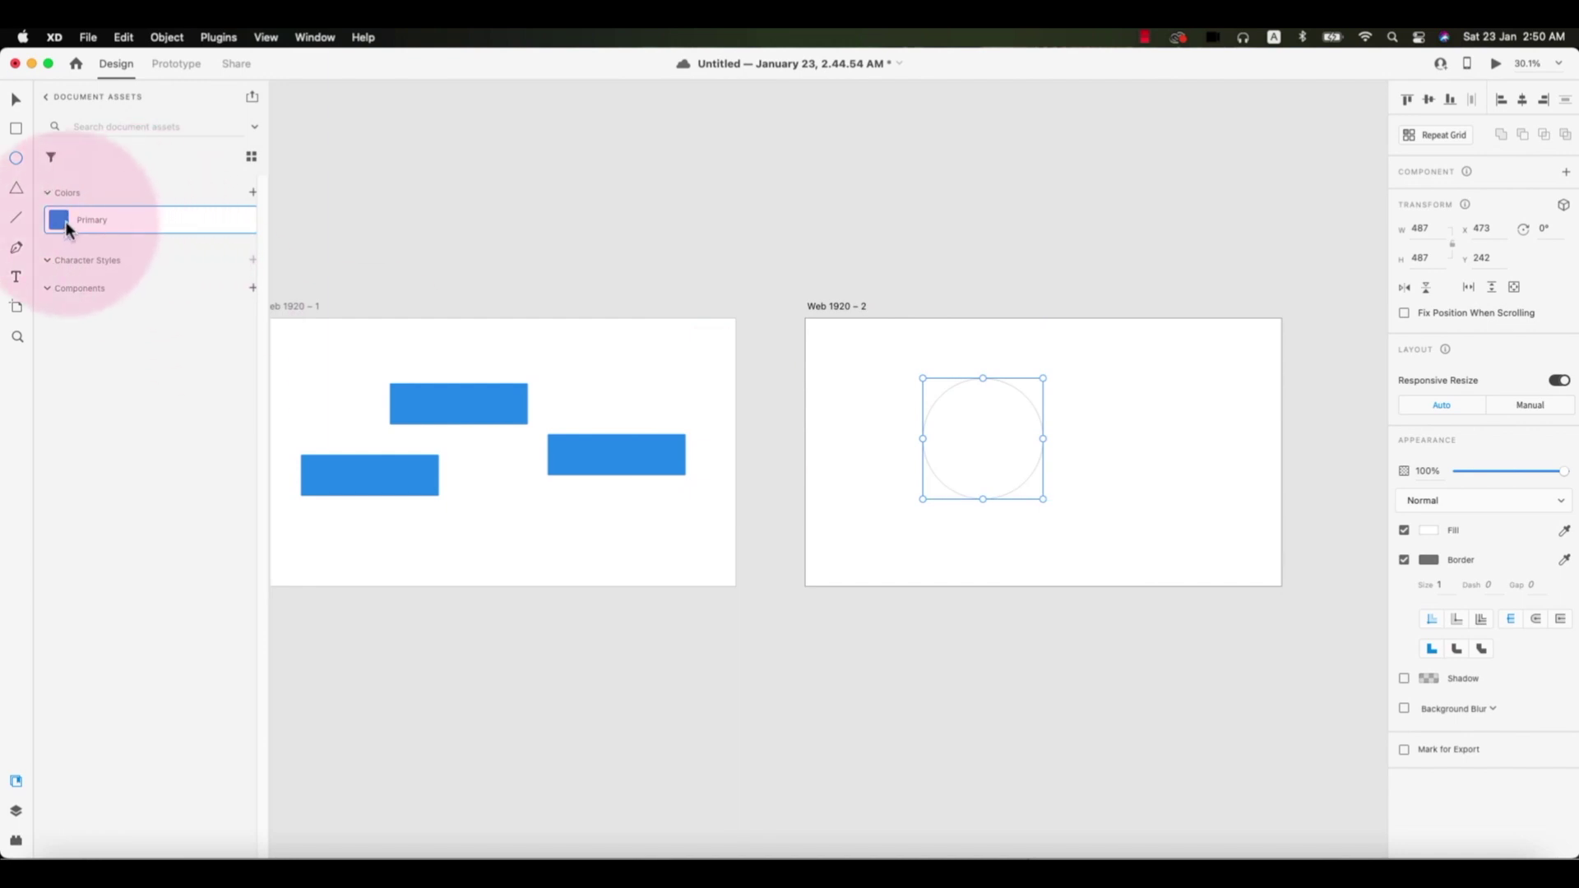
left_click(73, 222)
left_click(16, 99)
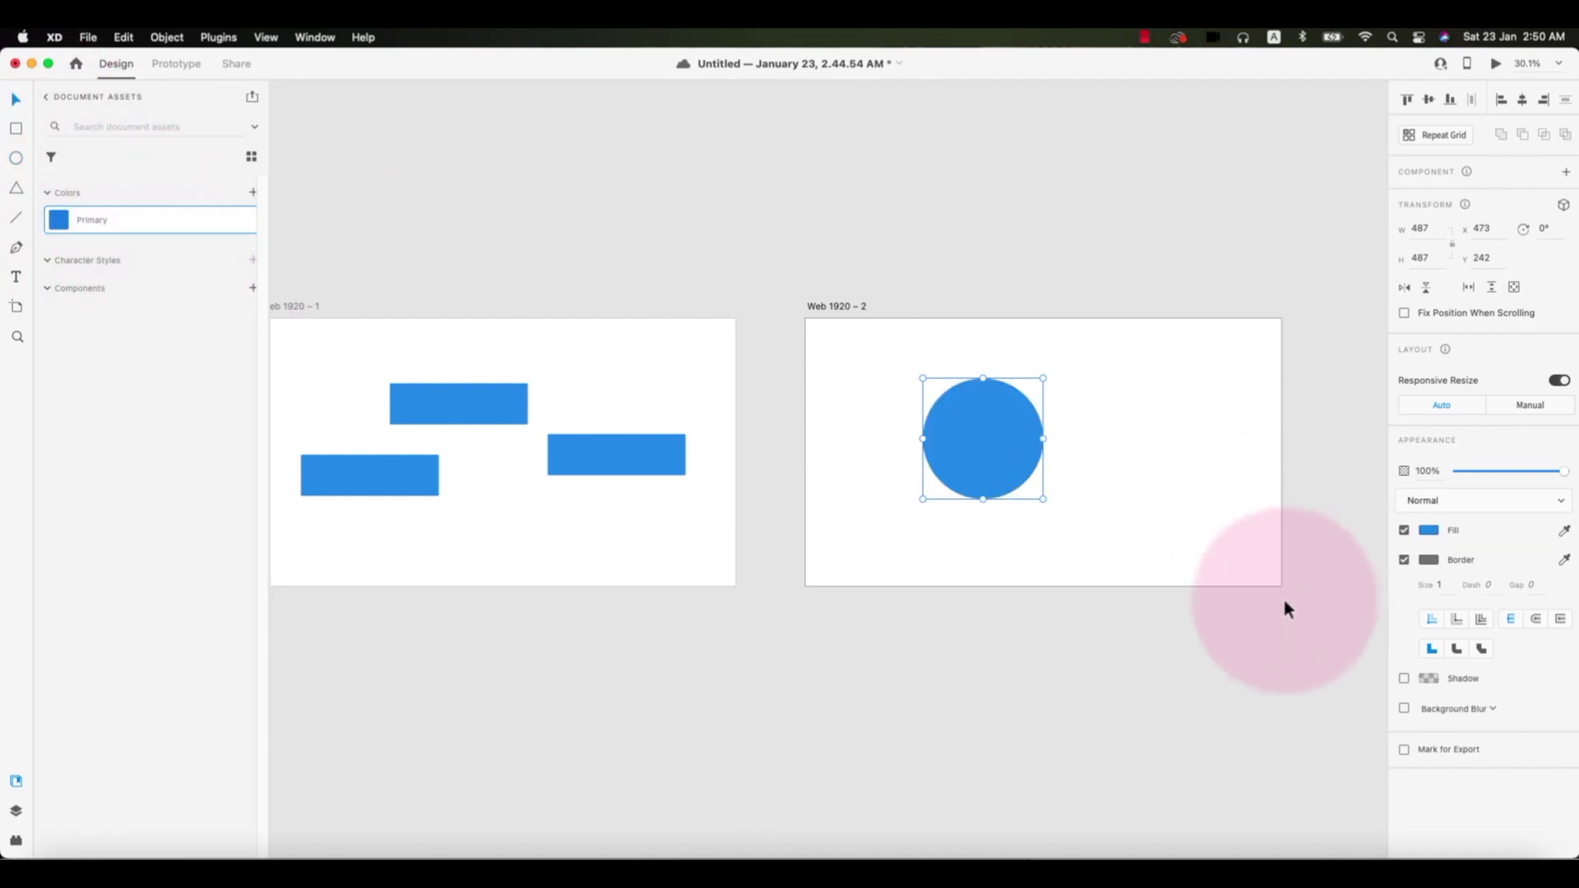
left_click(1404, 559)
Step: Duplicate the Web 1920 – 2 artboard below the first artboard and delete the circle from the copy
scroll(985, 639, "down", 2)
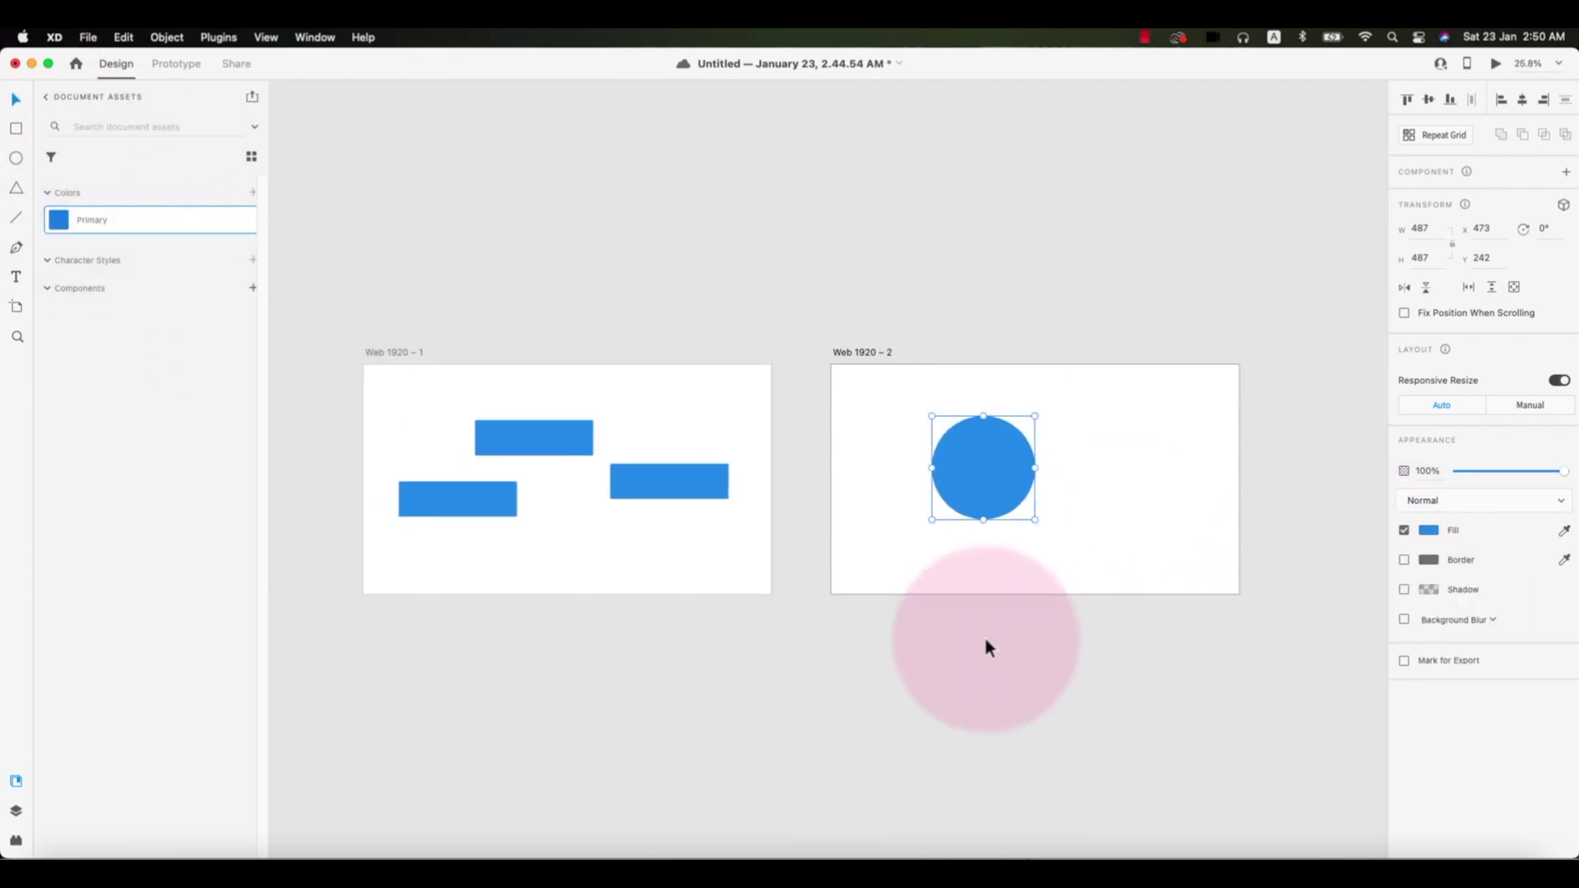
left_click_drag(986, 639, 1018, 503)
scroll(1017, 503, "down", 1)
left_click(903, 222)
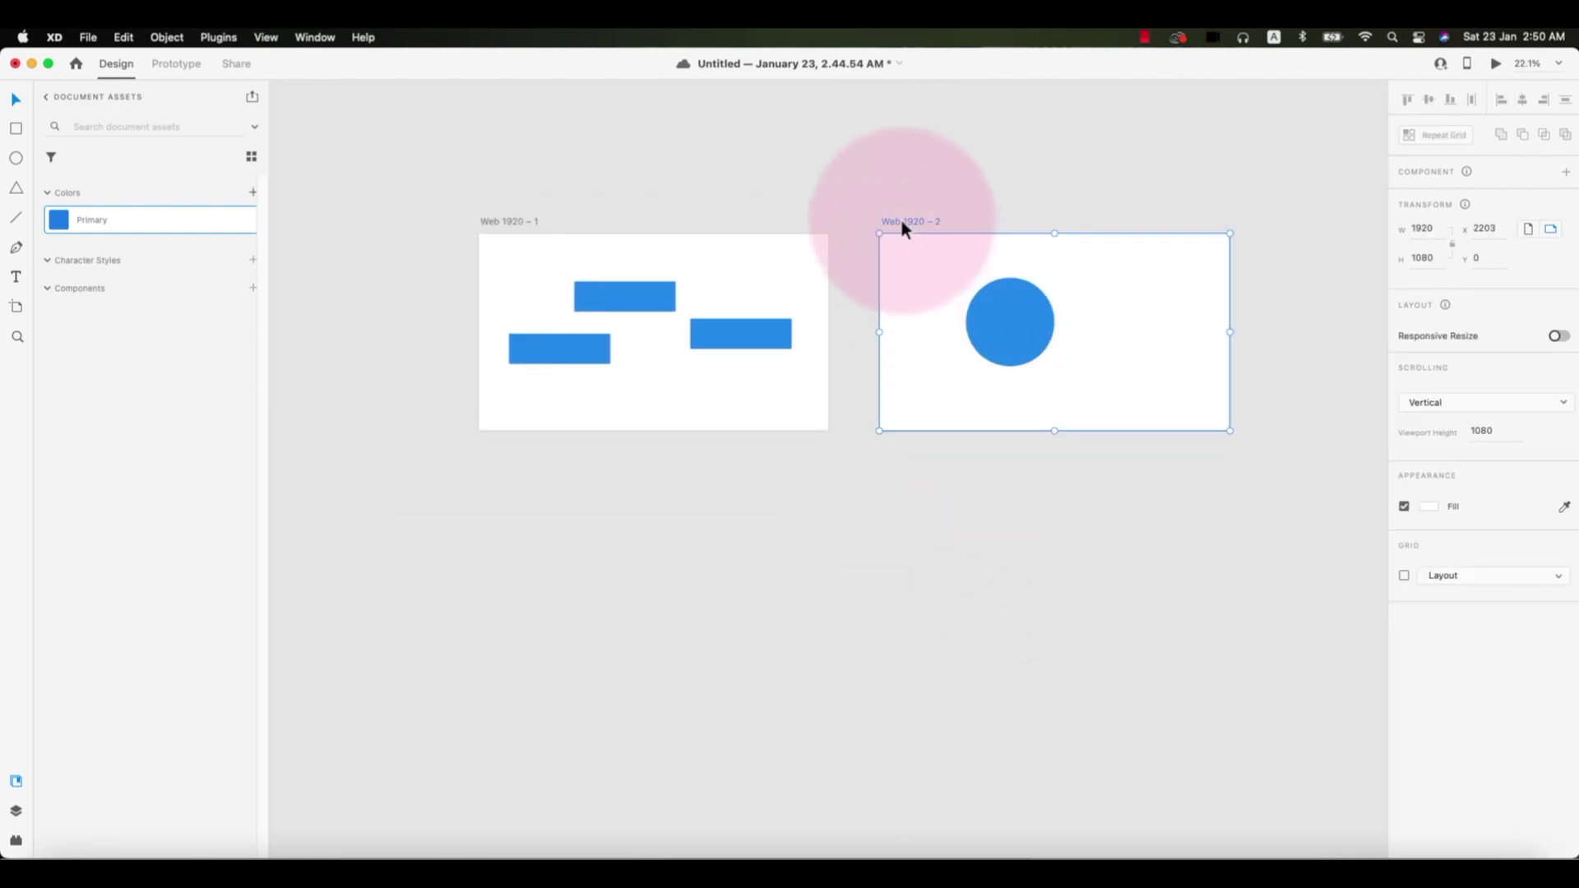
left_click_drag(901, 220, 502, 465)
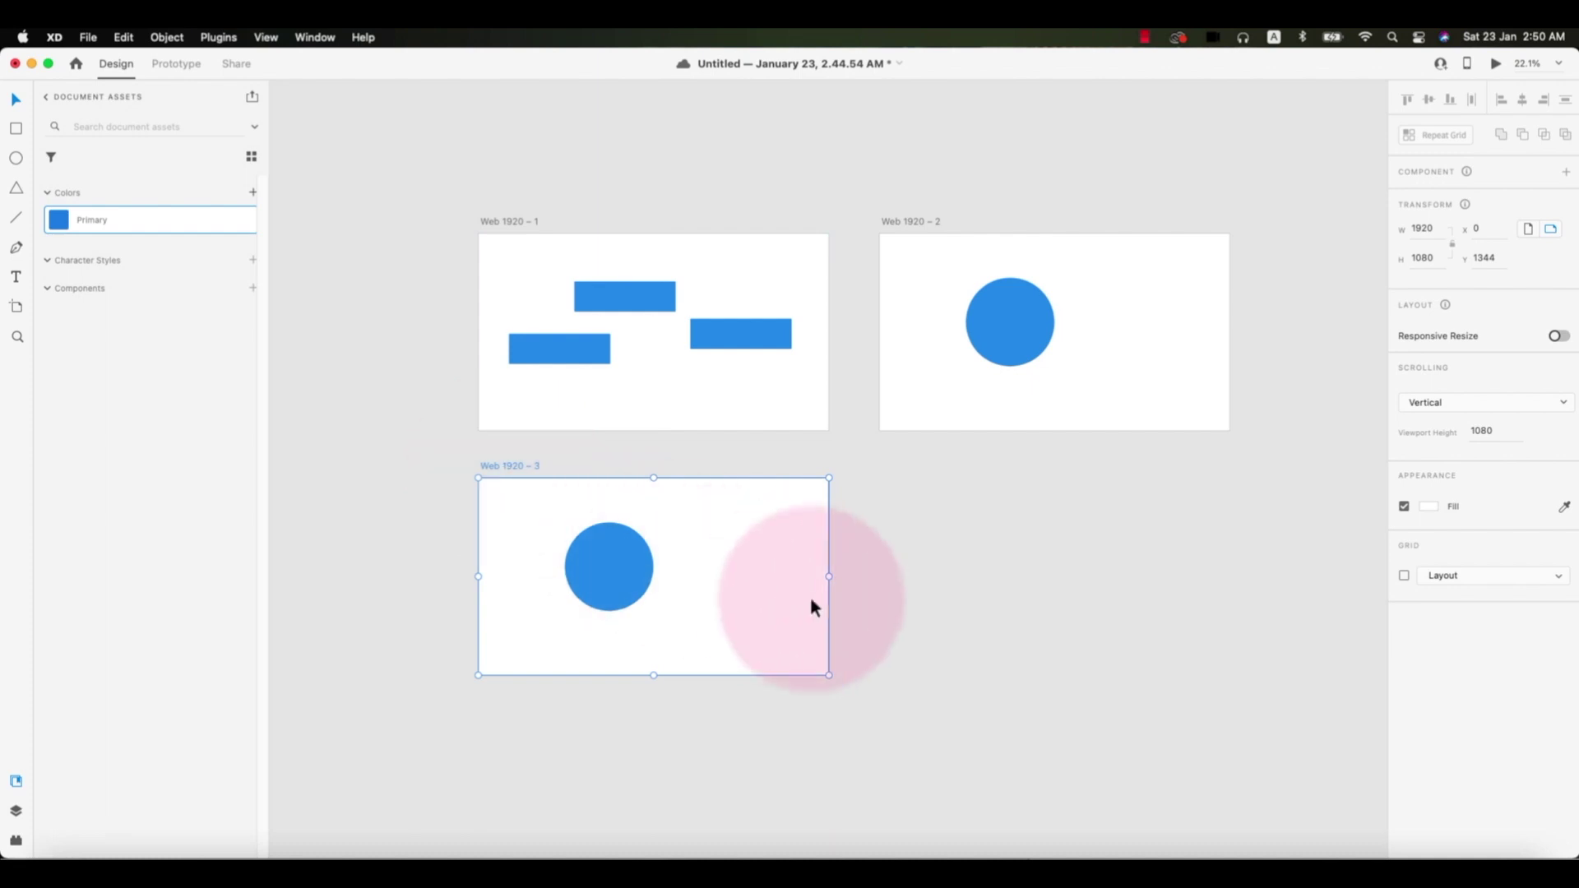
scroll(904, 576, "down", 3)
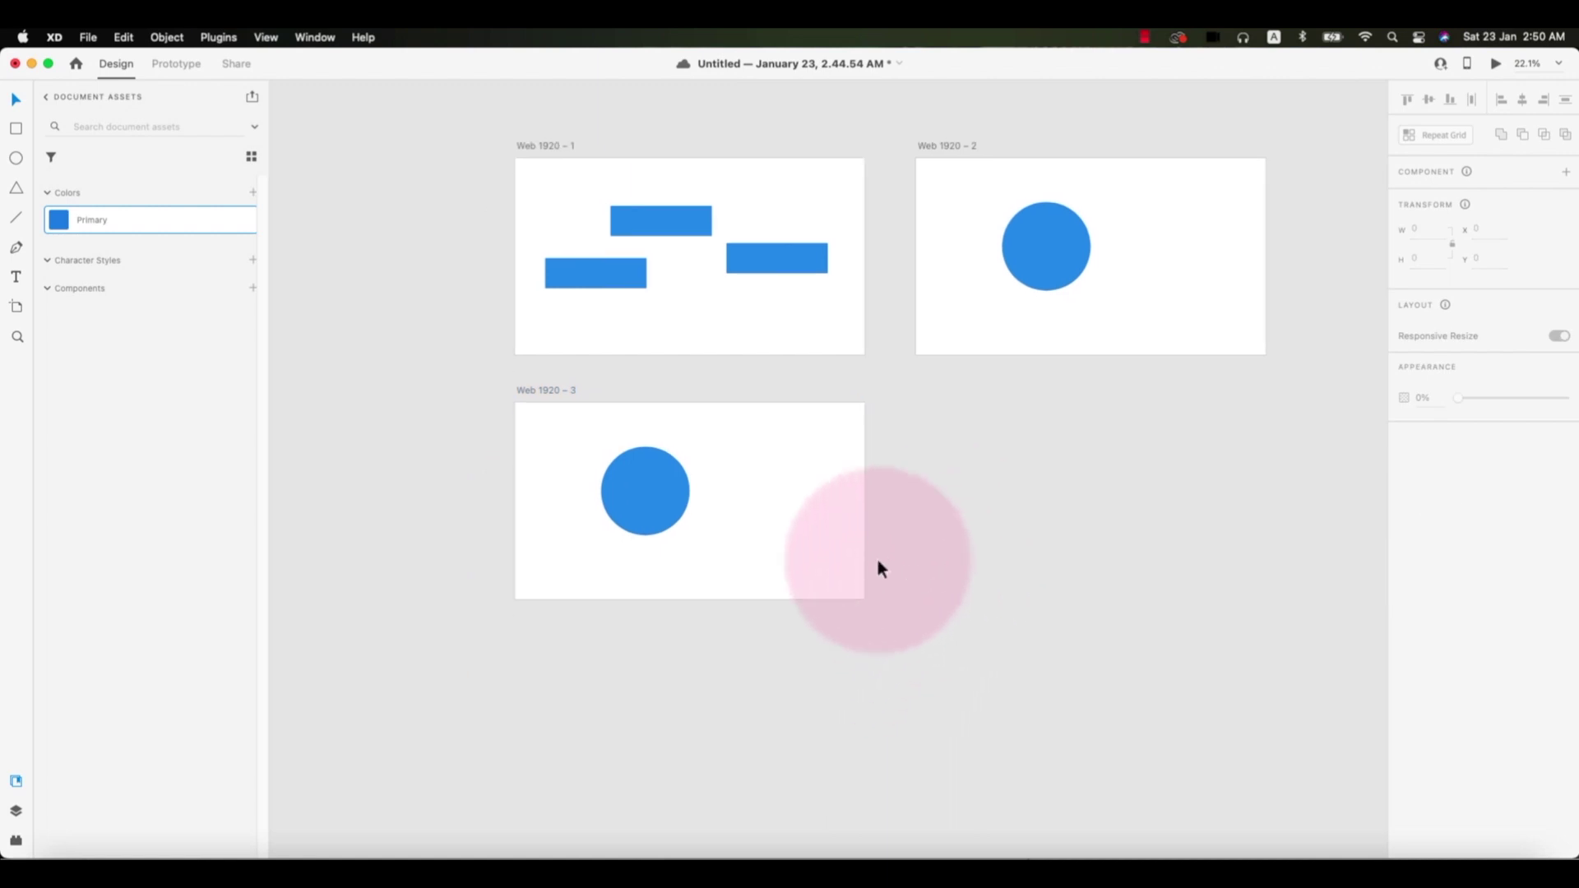
left_click(673, 514)
key("BackSpace")
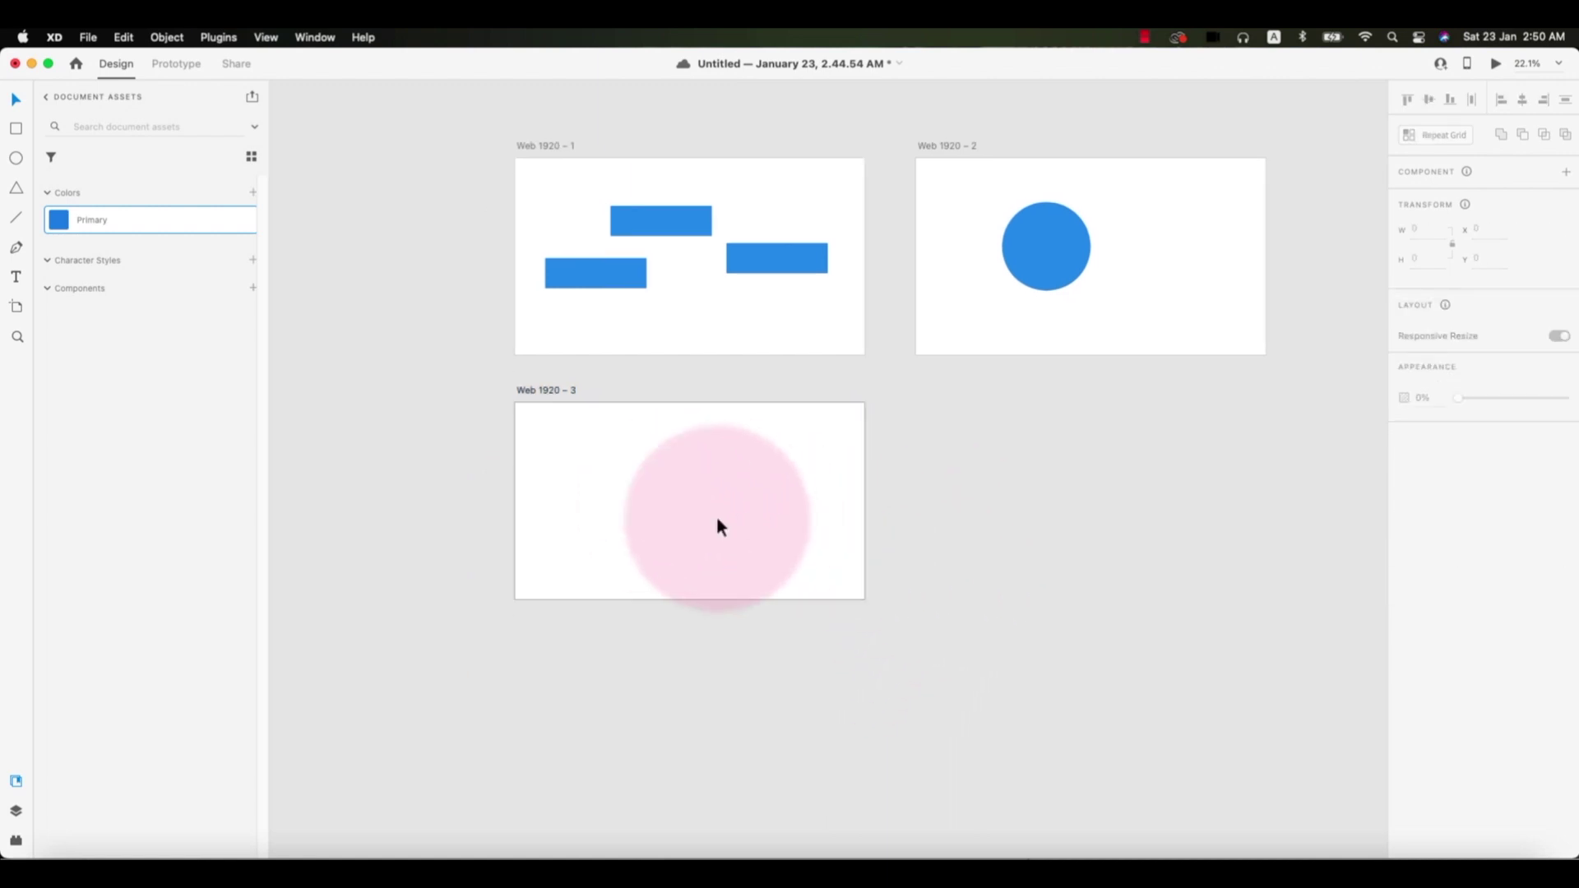
Step: Draw a triangle about 530 by 459 on the Web 1920 – 3 artboard and fill it with the Primary color
left_click(18, 191)
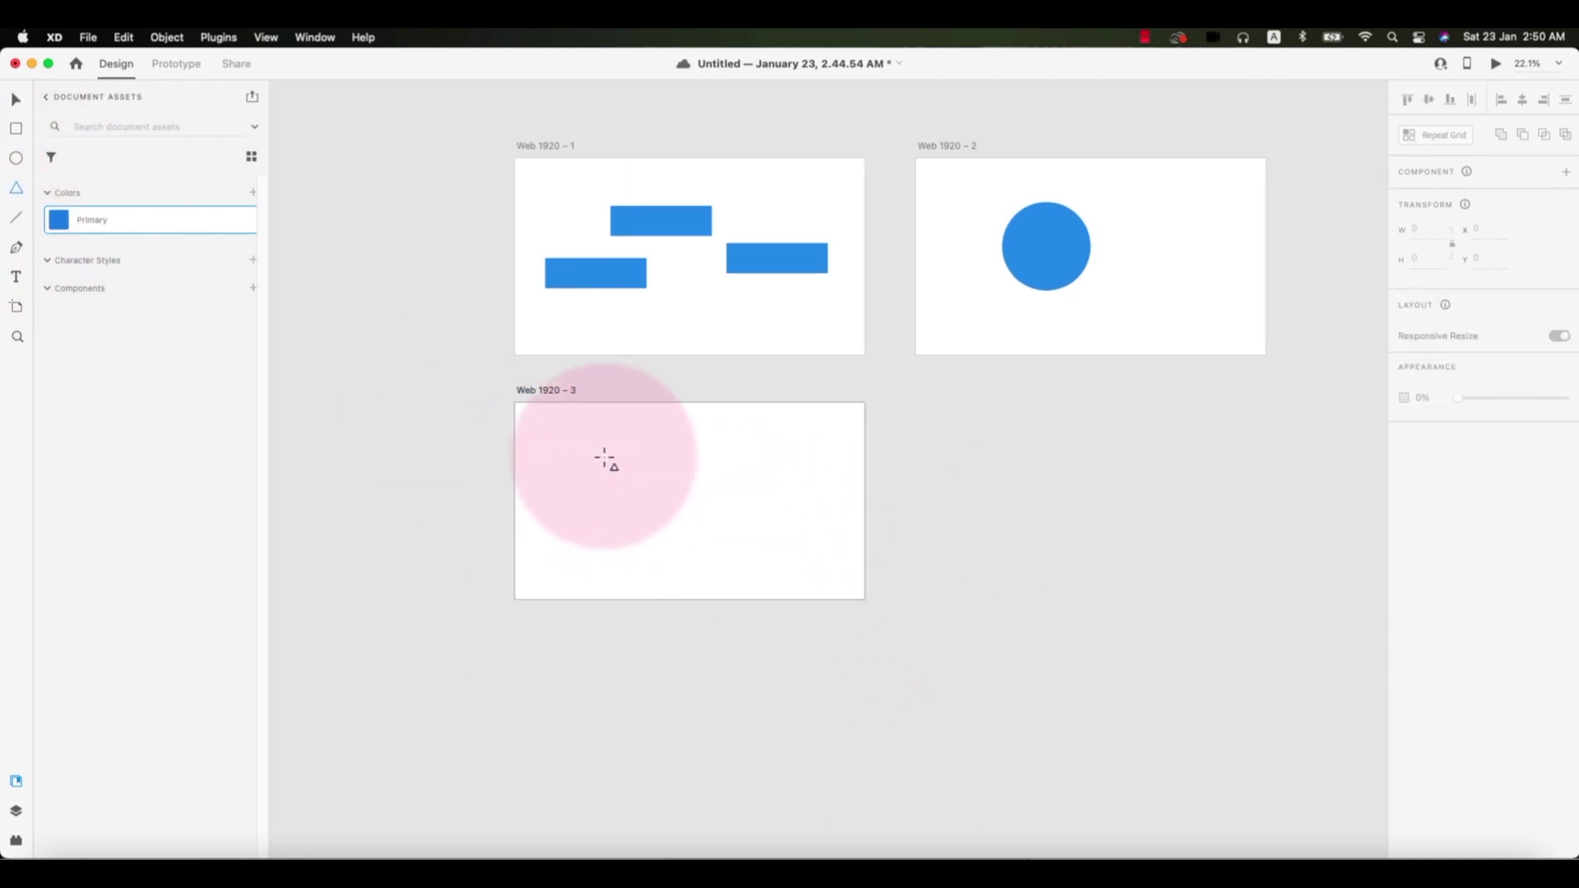
left_click_drag(604, 456, 700, 541)
left_click(16, 100)
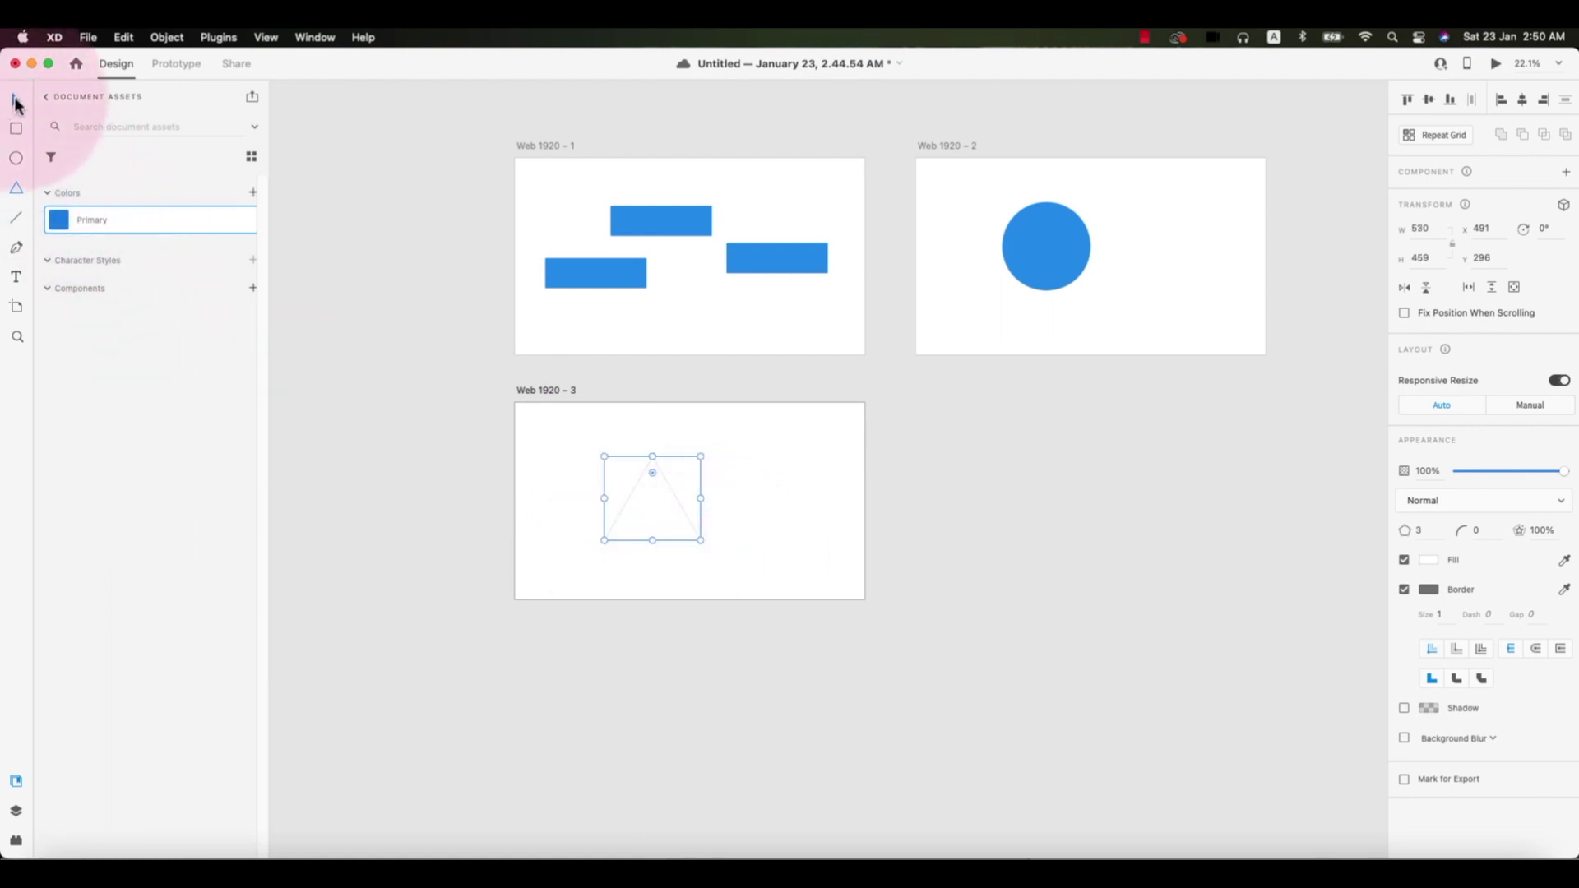
left_click(58, 222)
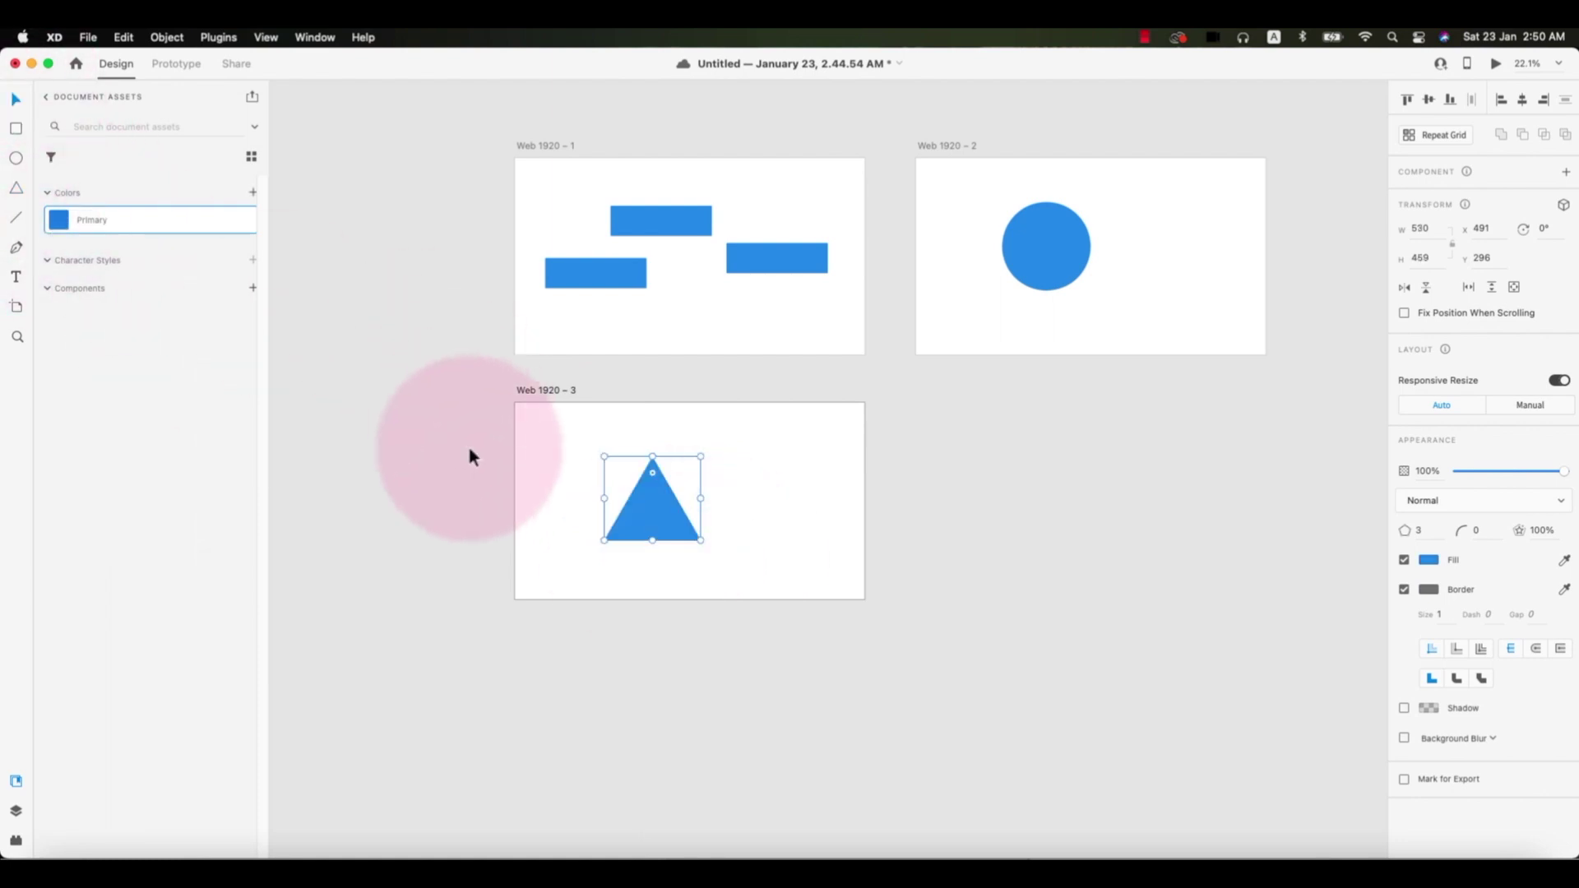
Step: Remove the border from the triangle on the Web 1920 – 3 artboard
left_click(469, 447)
left_click(664, 515)
left_click(1403, 591)
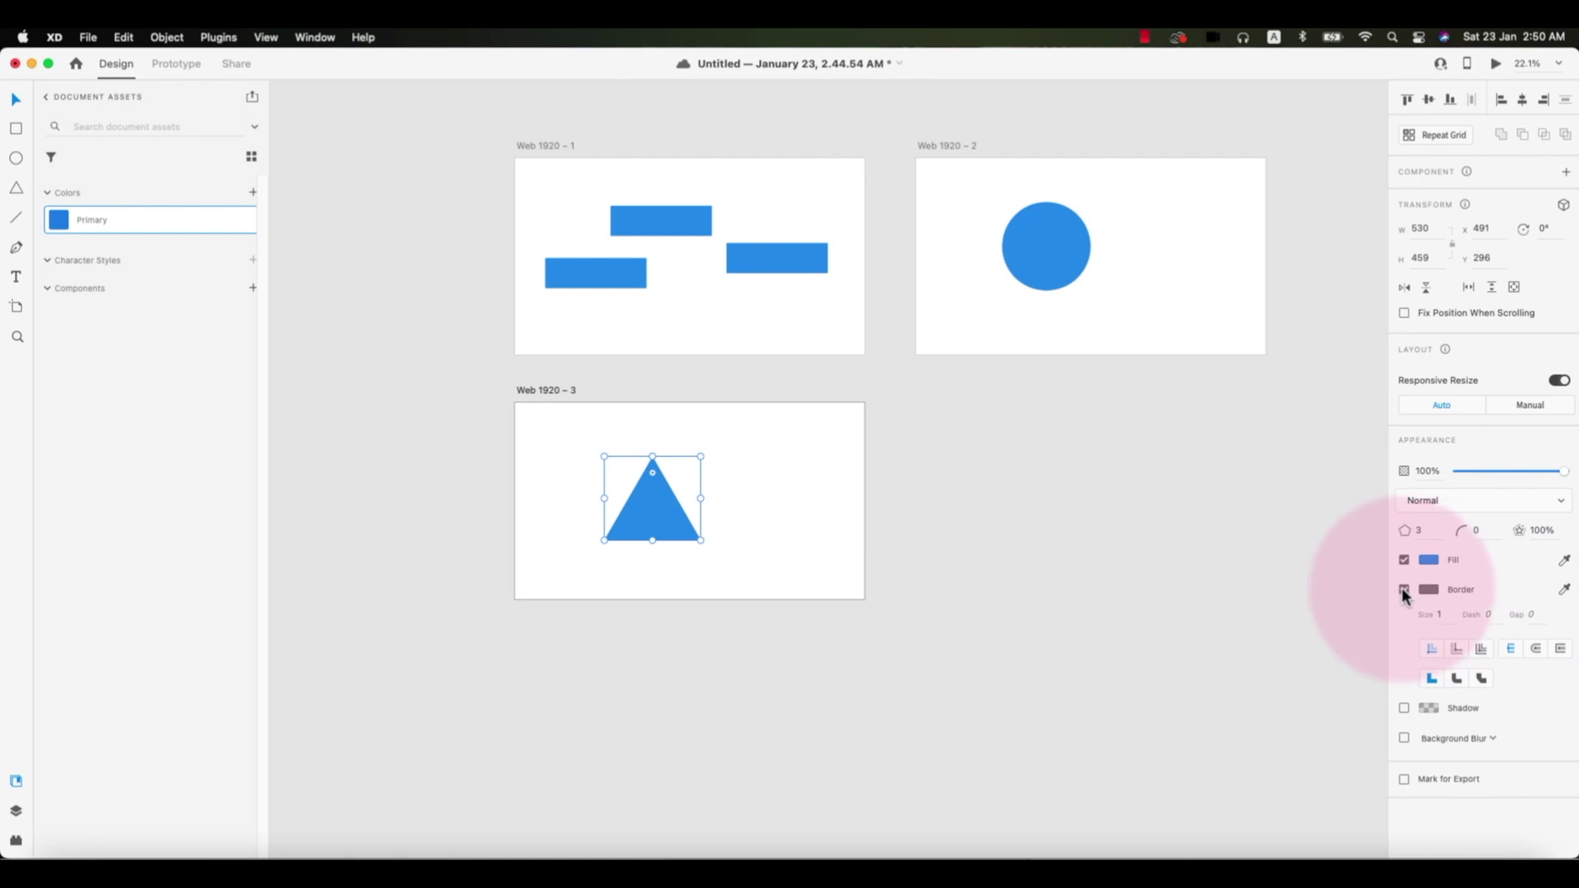
left_click(1049, 606)
Step: Duplicate the Web 1920 – 3 artboard to its right and delete the triangle from the copy
double_click(541, 390)
key("Return")
left_click_drag(535, 393, 935, 390)
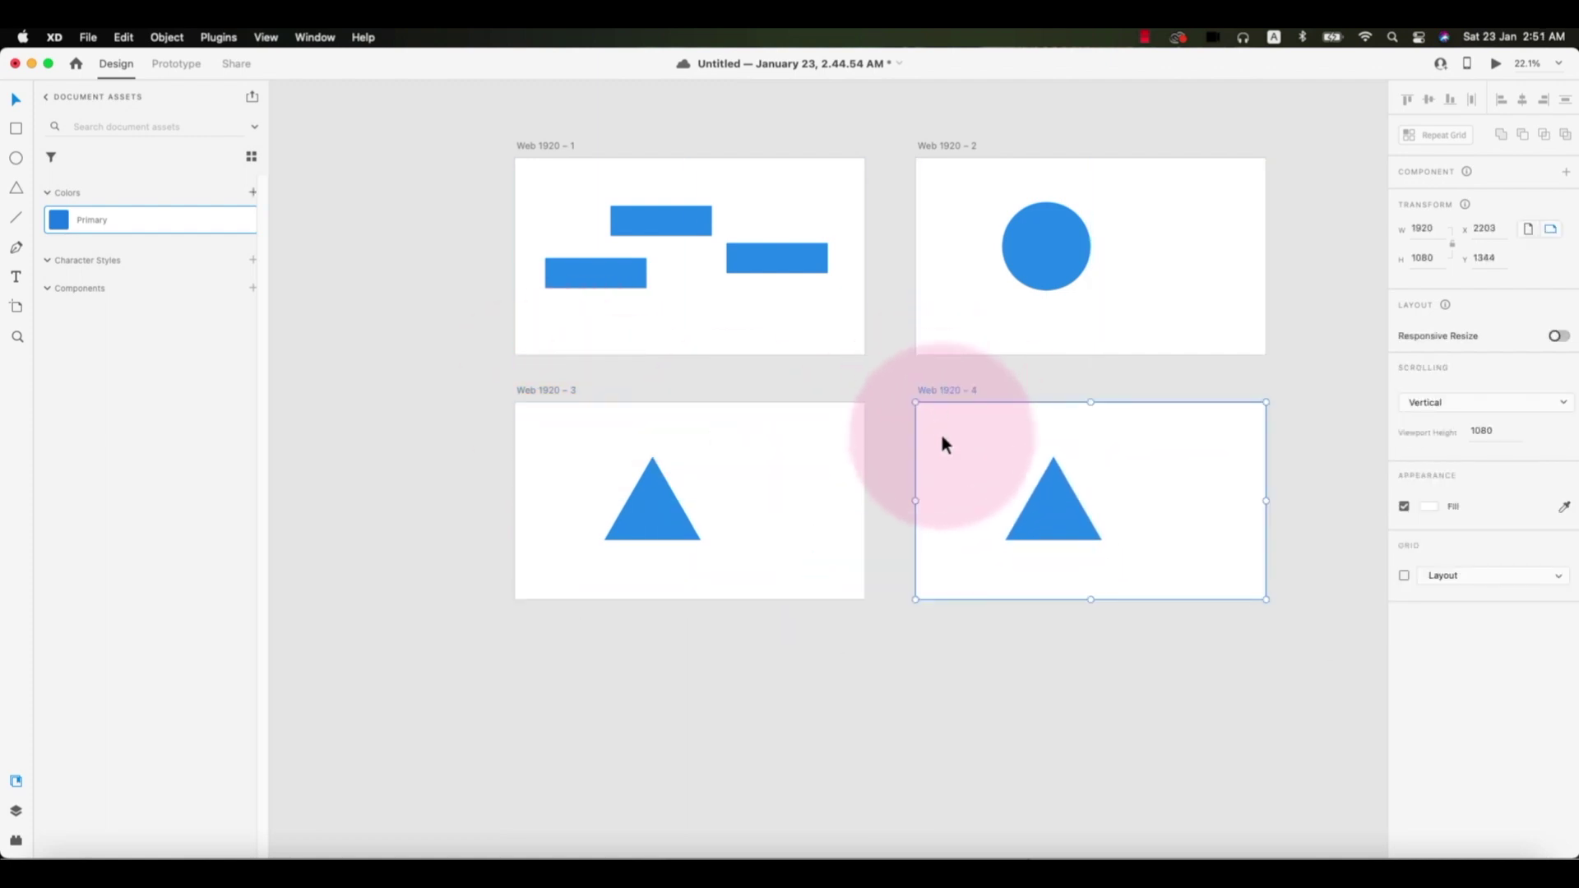
left_click(1049, 516)
key("Delete")
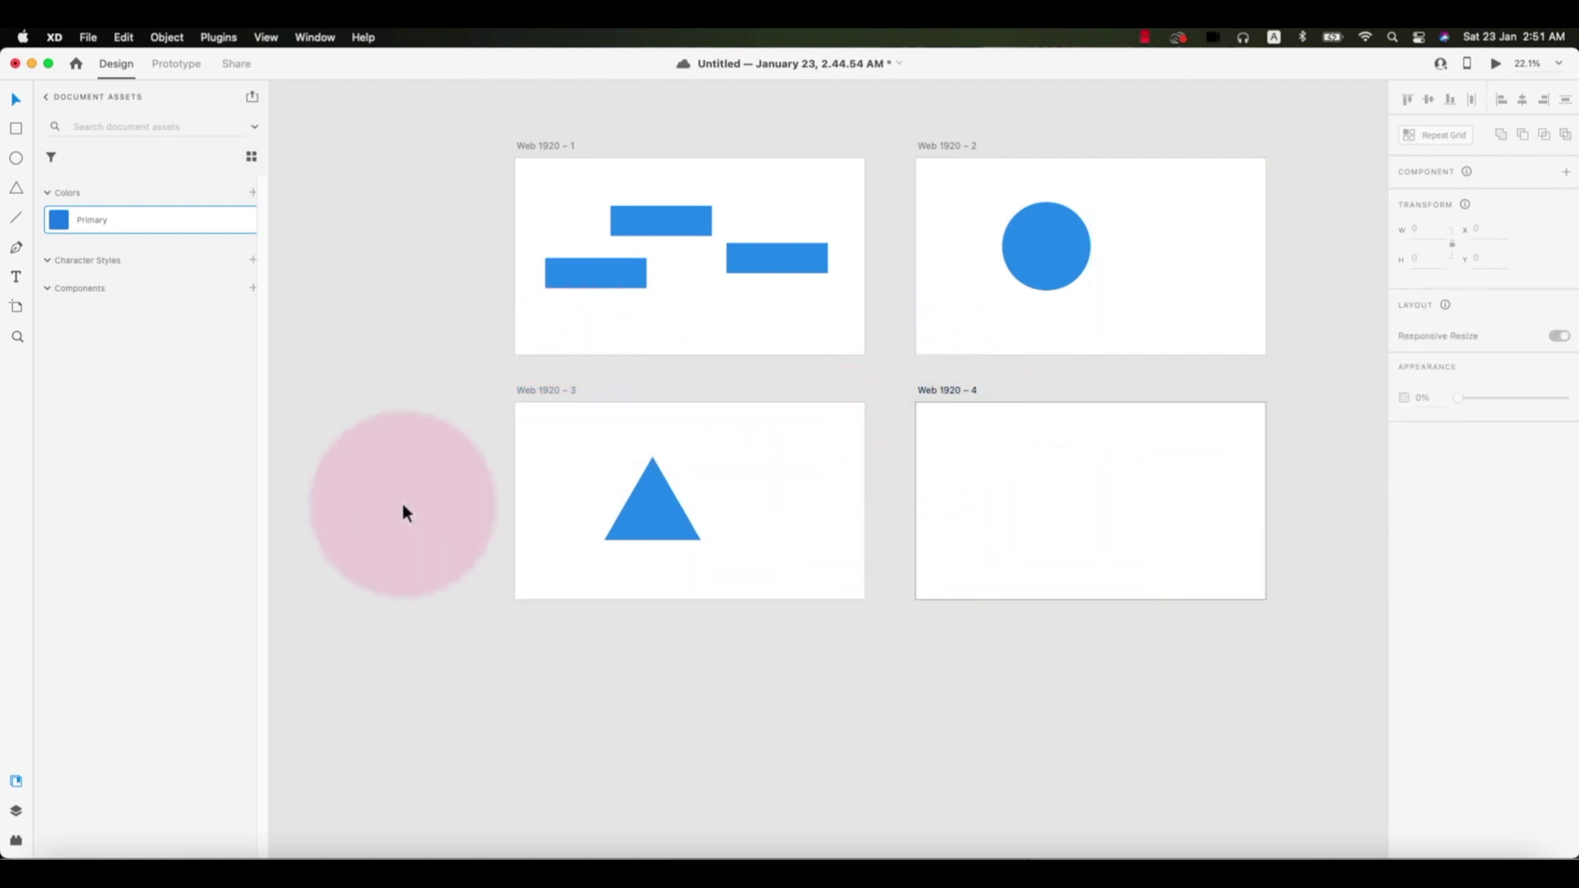
Step: Draw a borderless, Primary-filled rectangle about 563 by 620 on the Web 1920 – 4 artboard and save the document
left_click(19, 131)
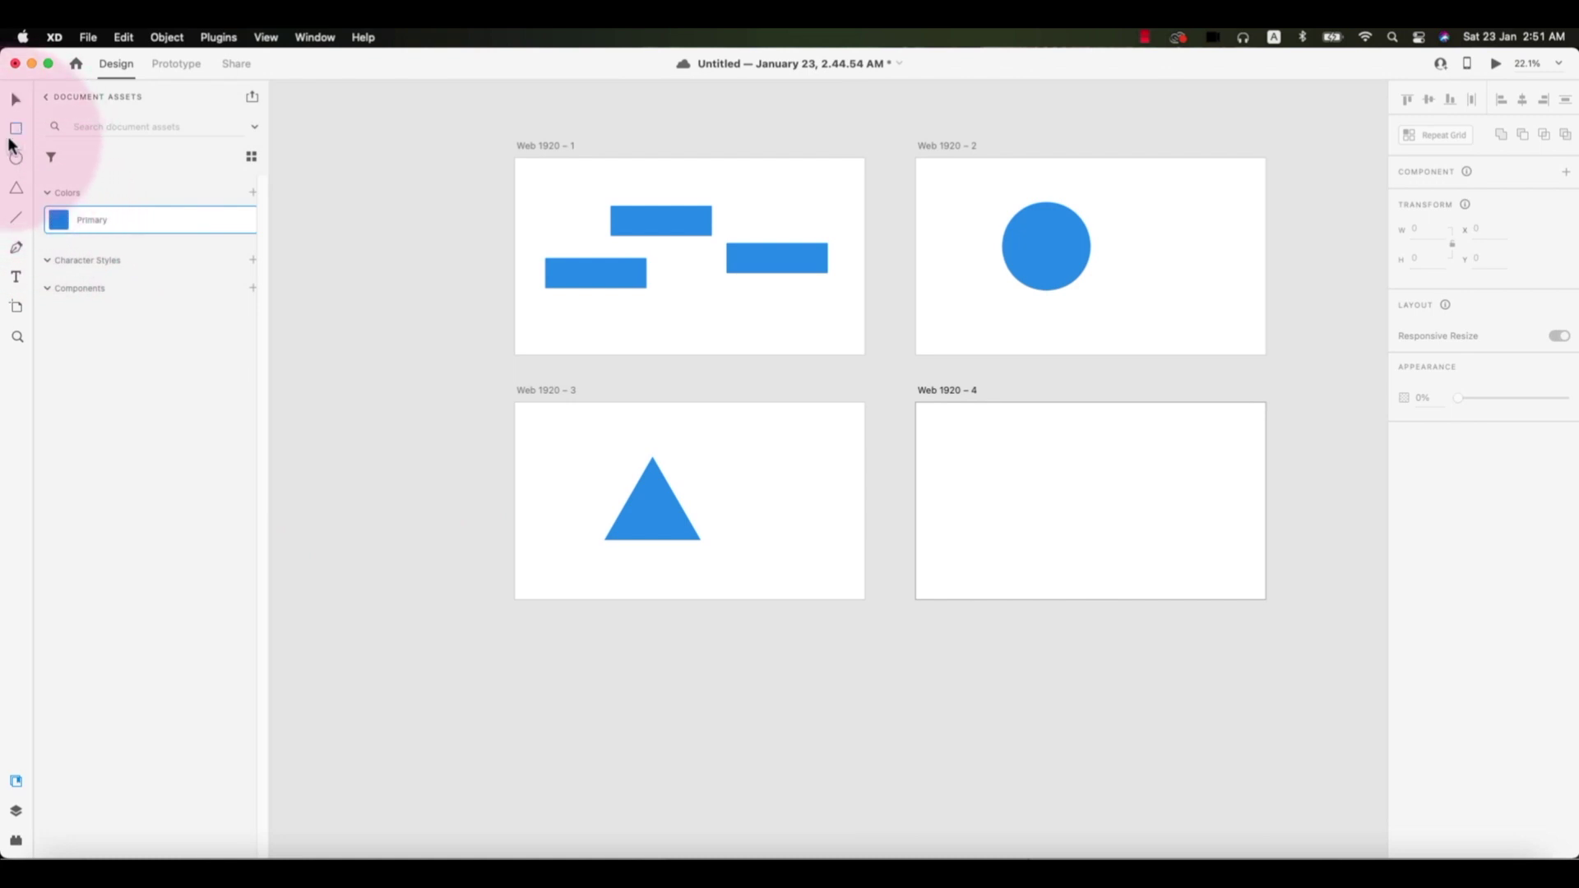
left_click_drag(1015, 455, 1118, 568)
left_click(59, 219)
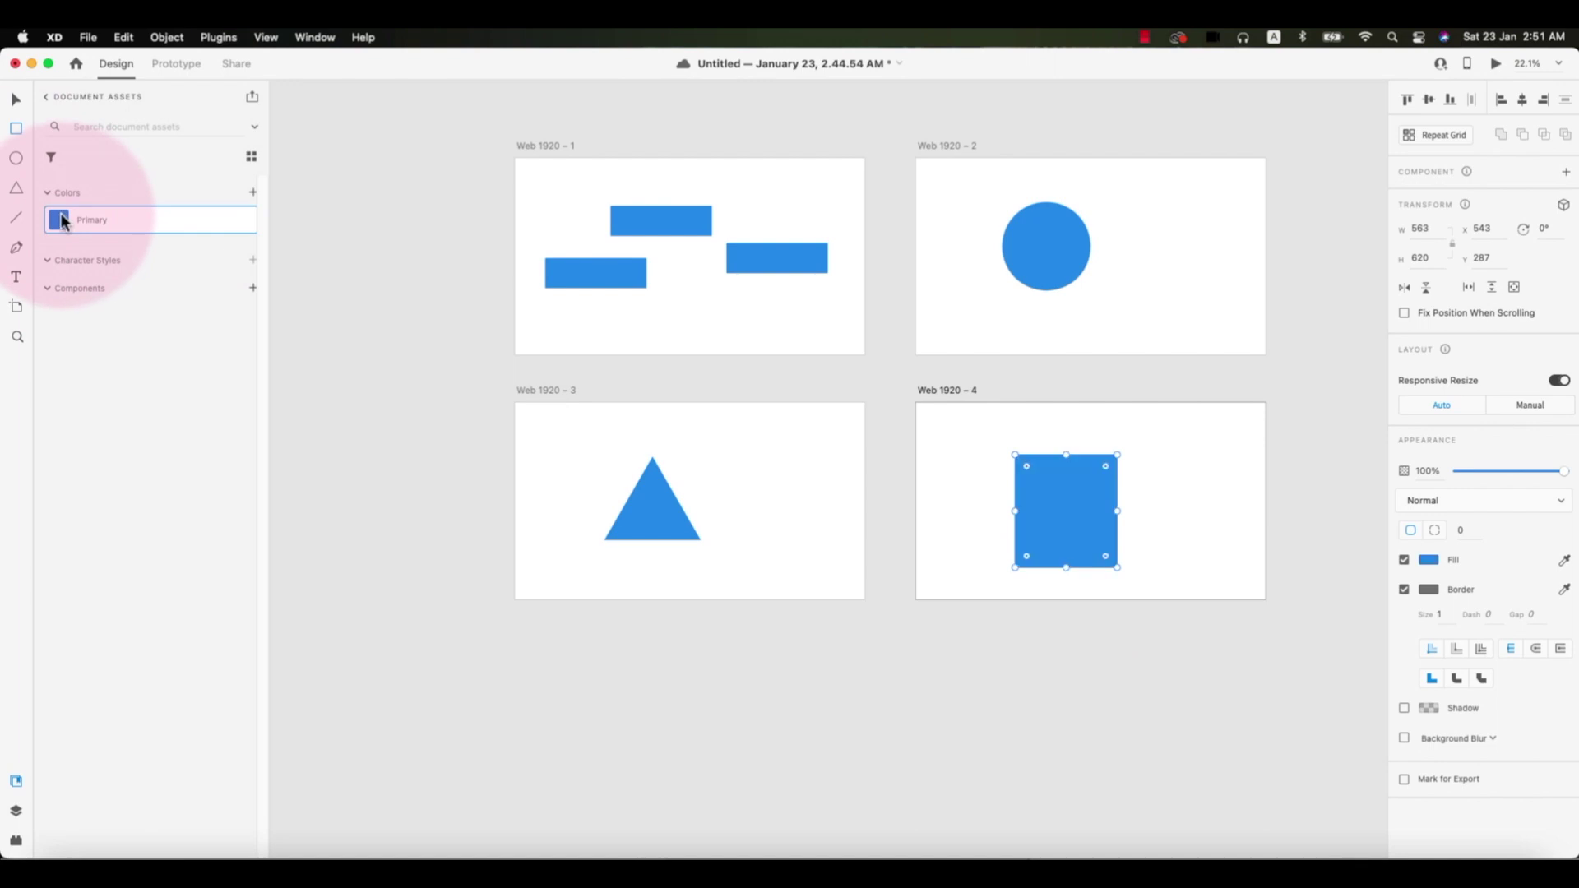
left_click(1404, 590)
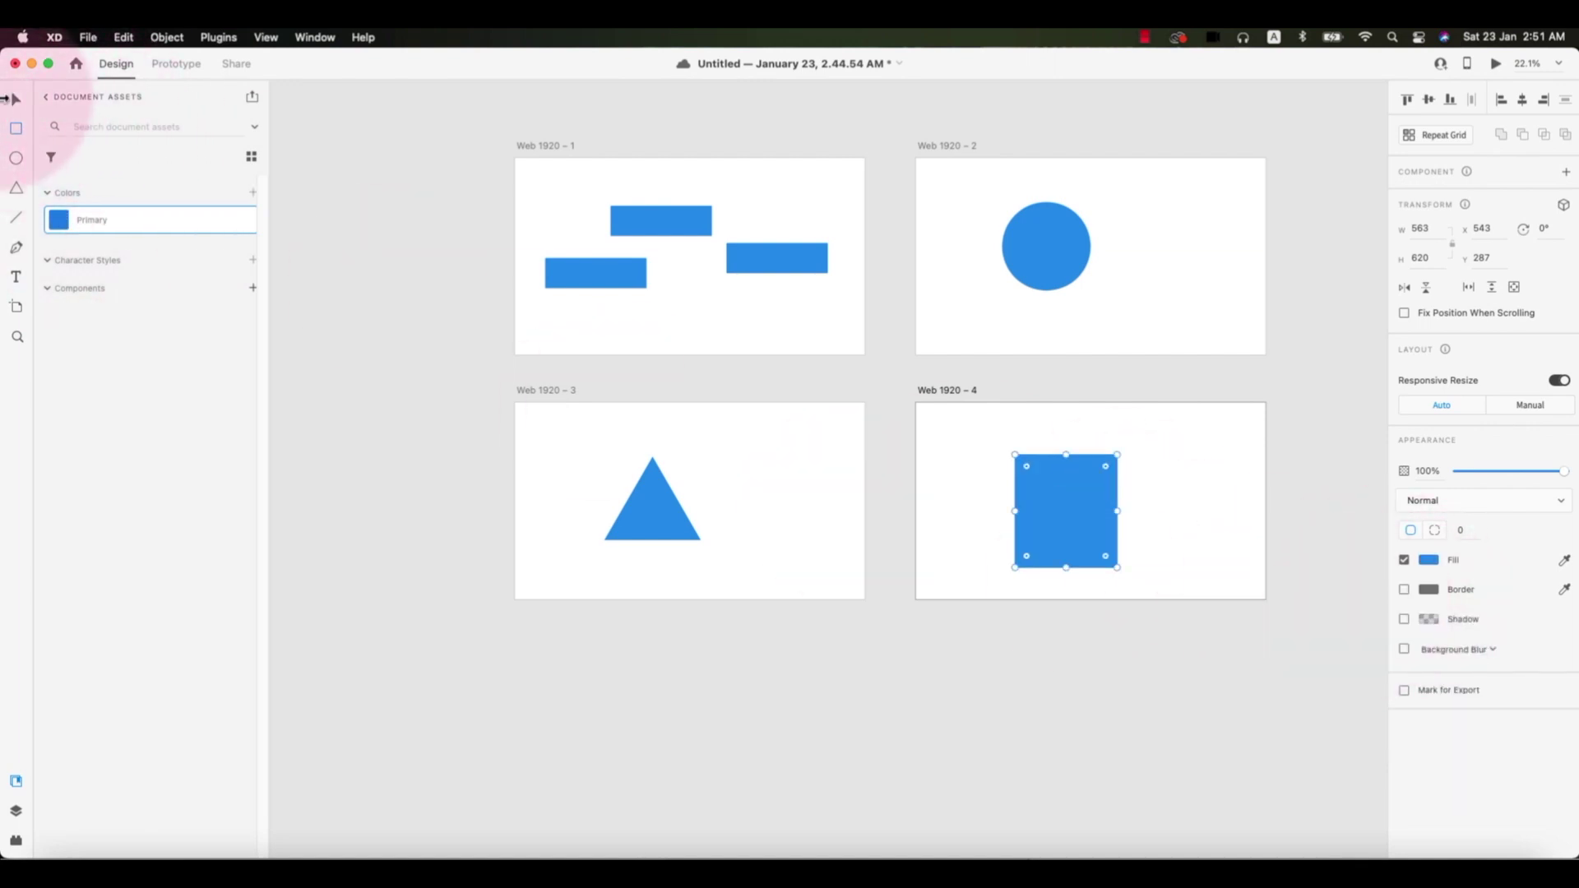
left_click(15, 100)
left_click(411, 403)
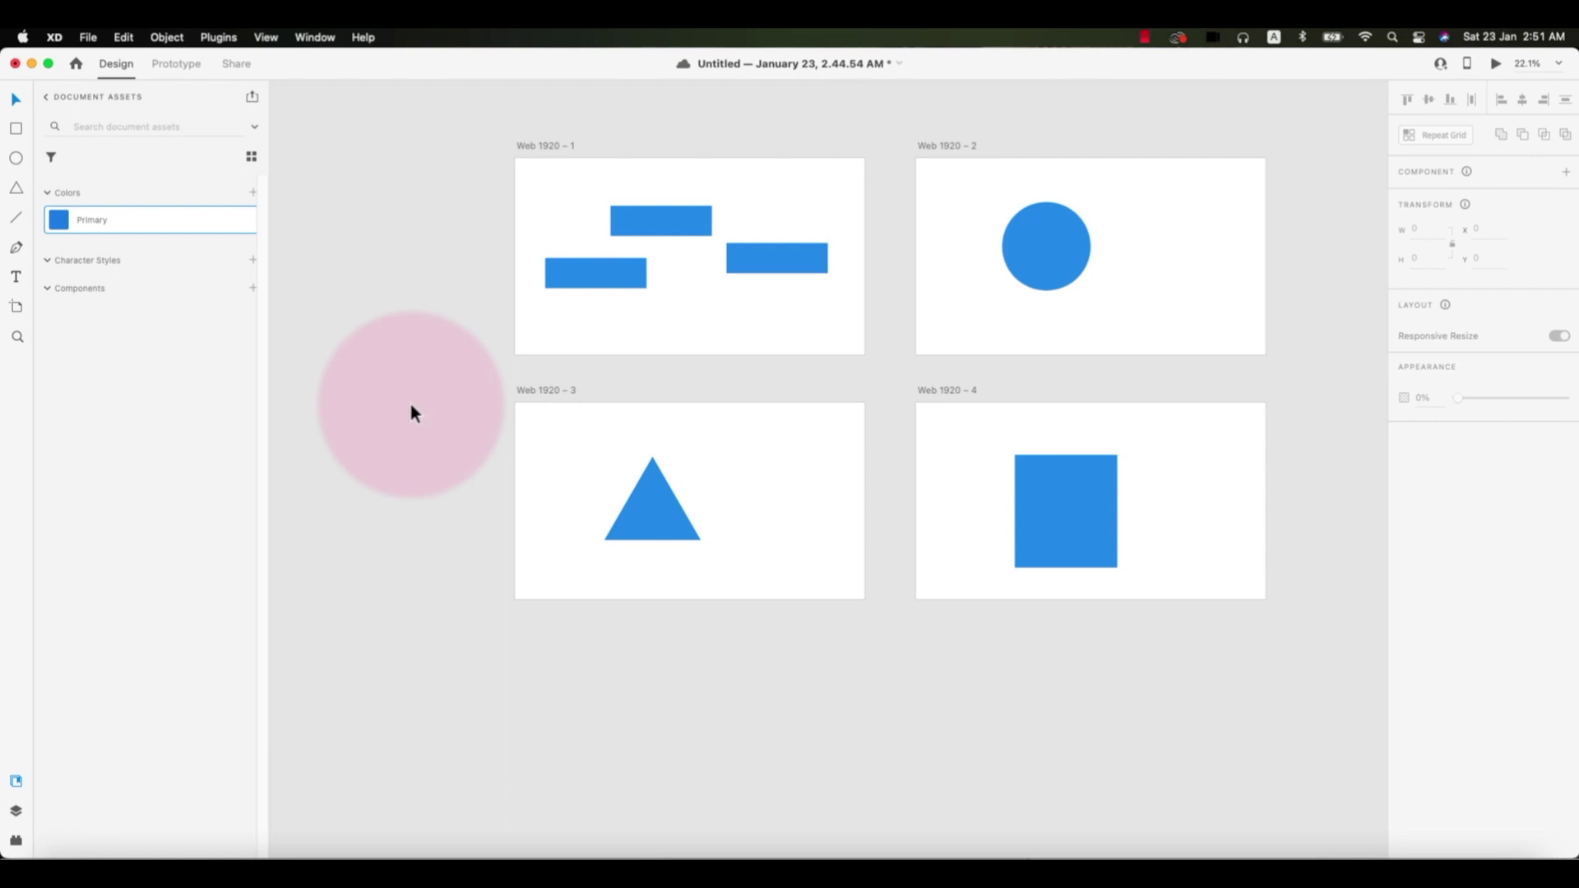
key("super+s")
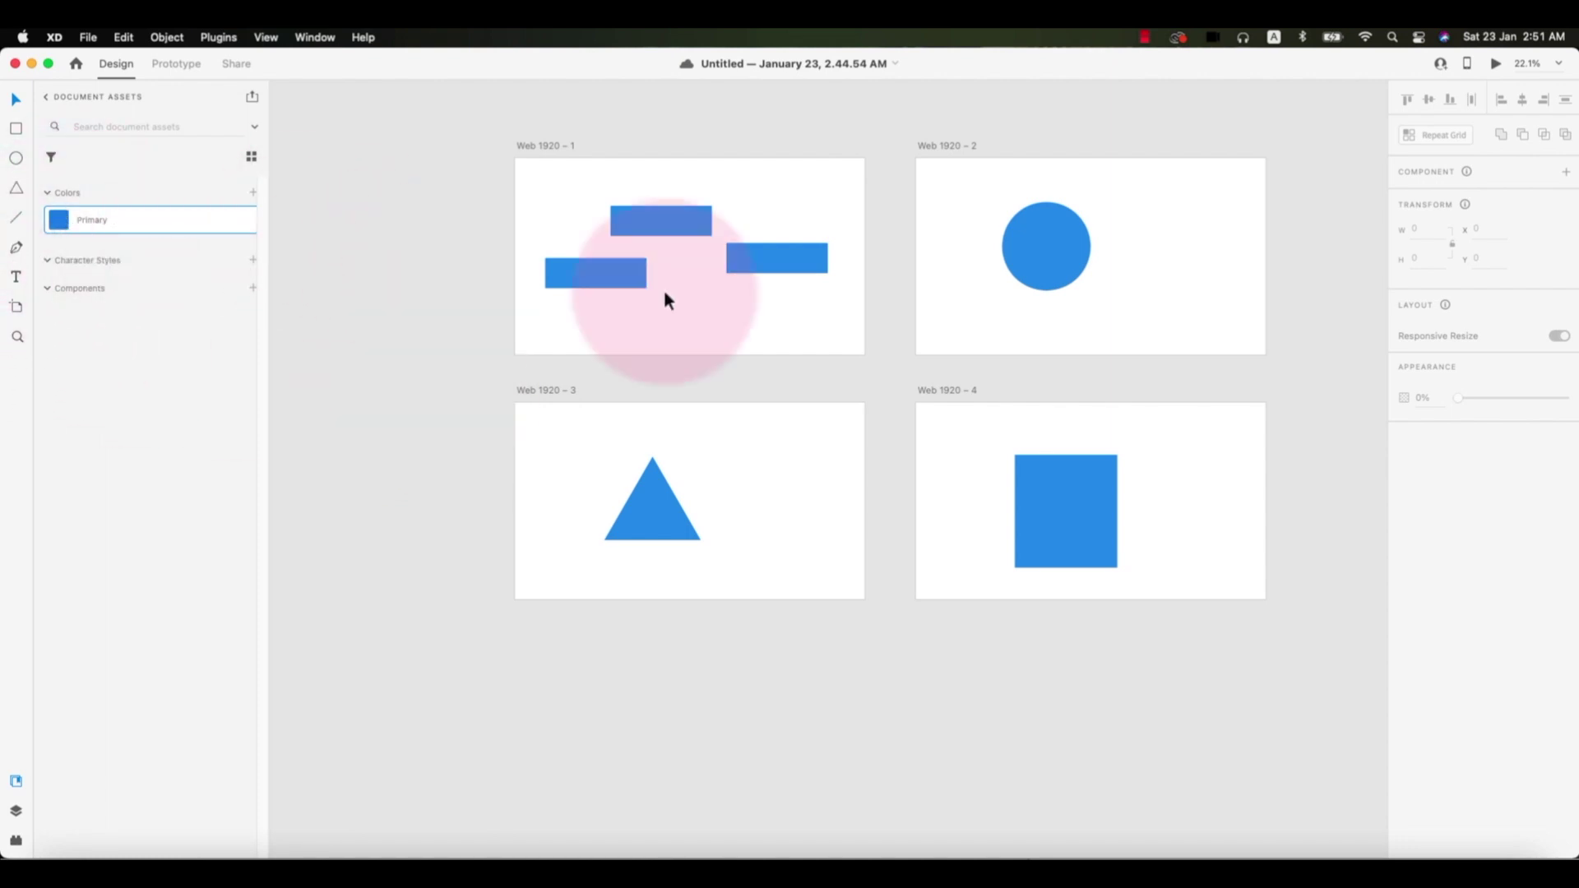
Step: Select the rightmost rectangle on Web 1920 – 1 together with the rectangle on Web 1920 – 4 and set their fill to #000000
left_click(612, 272)
left_click(771, 260)
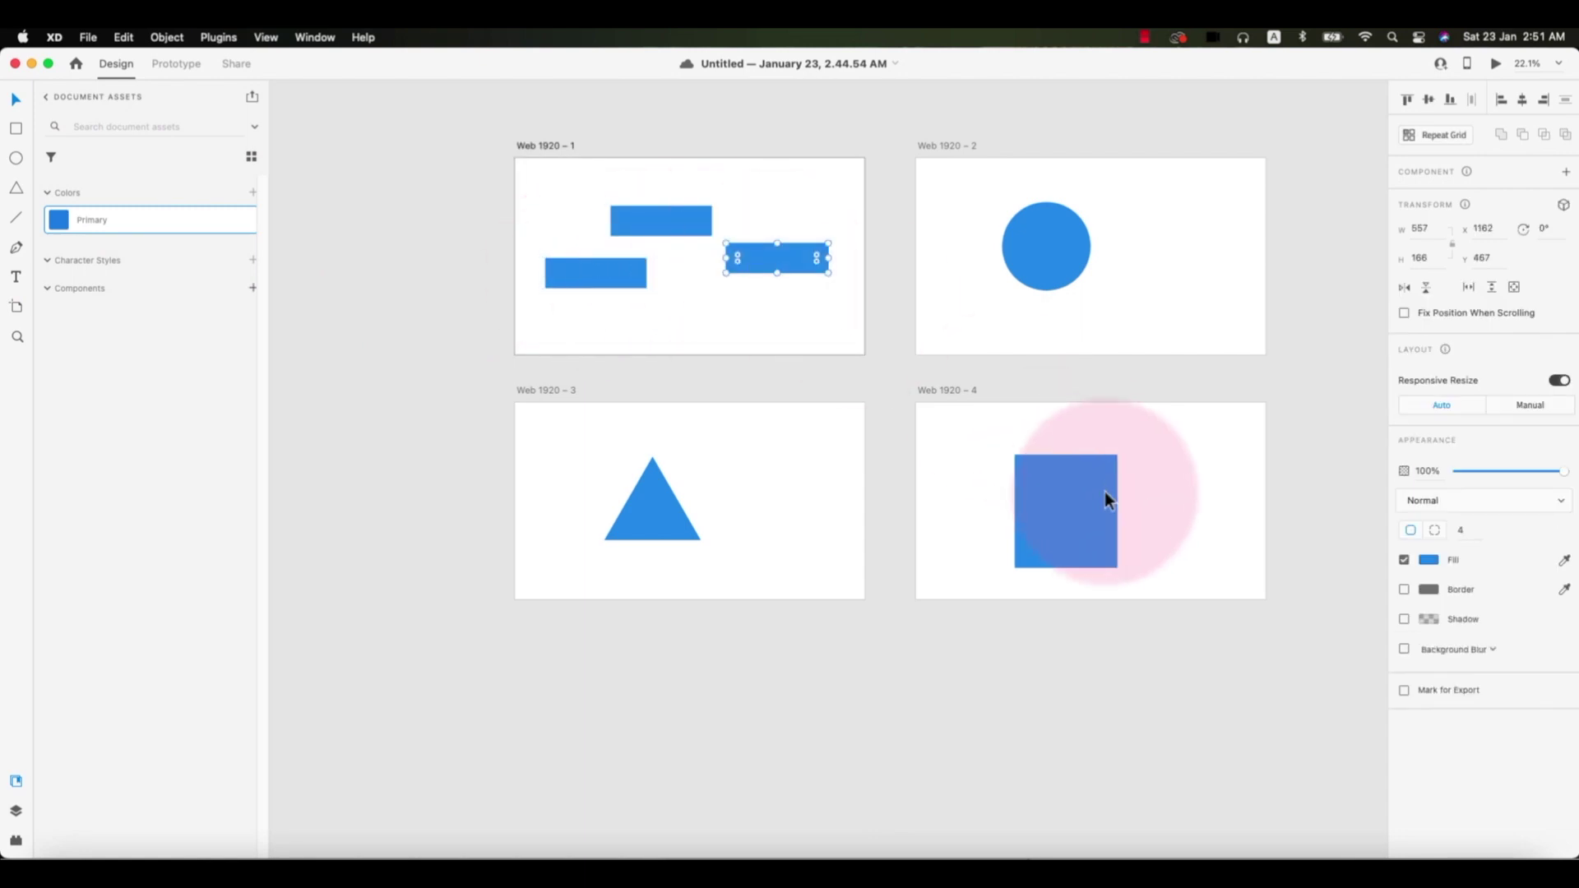
left_click(1078, 504, "shift")
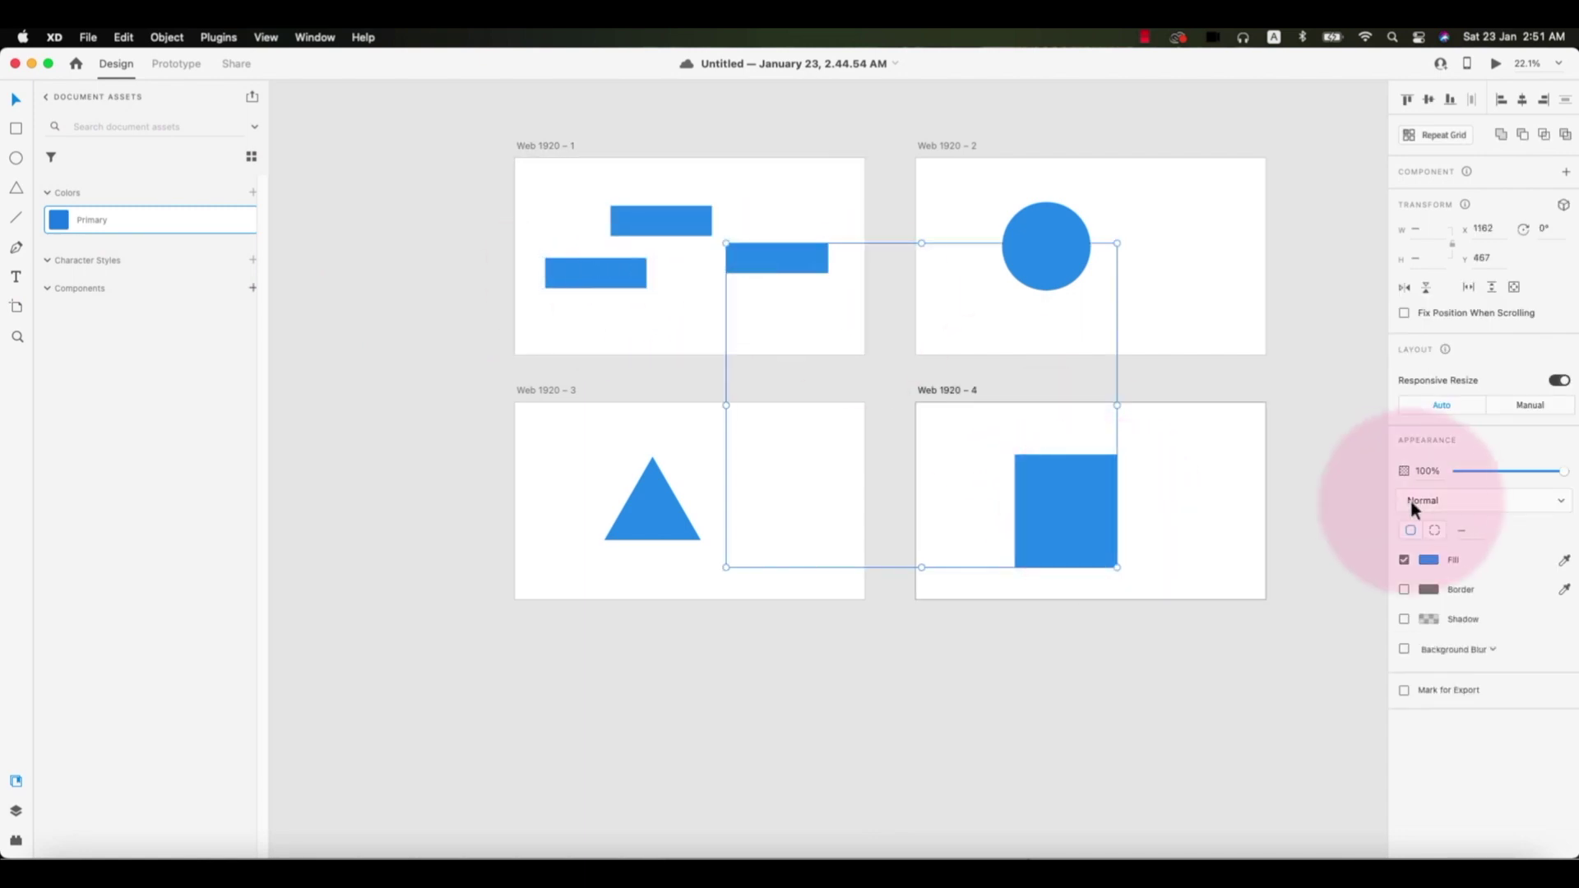
left_click(1430, 559)
left_click_drag(1323, 539, 1201, 644)
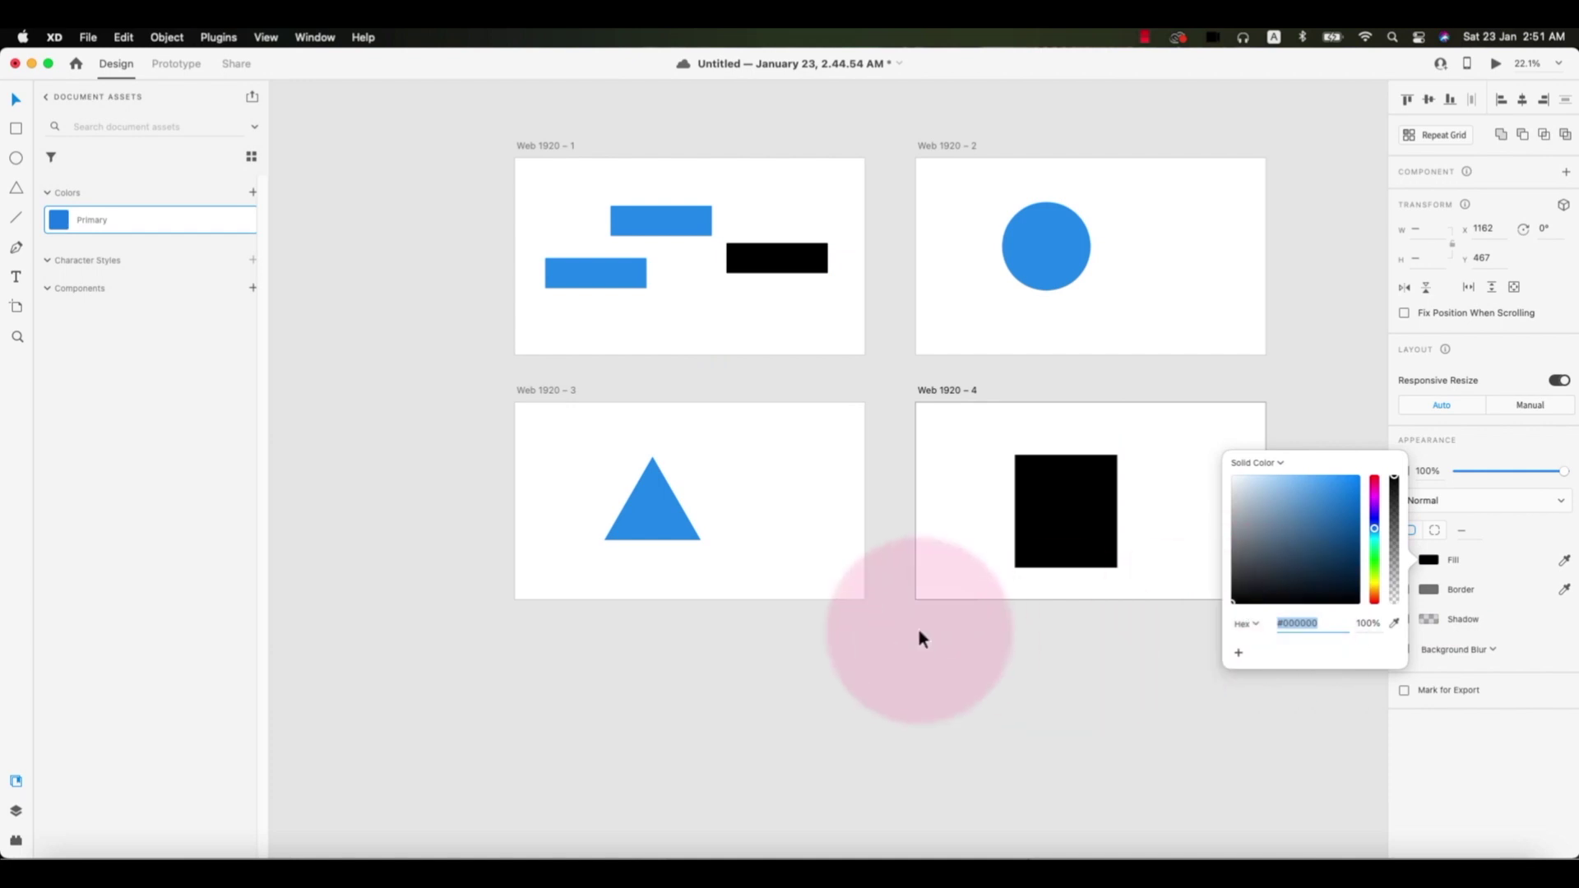
left_click(905, 588)
Step: Apply the Primary color to the two black rectangles on Web 1920 – 1 and Web 1920 – 4 and save the document
left_click(770, 258)
left_click(1059, 492, "shift")
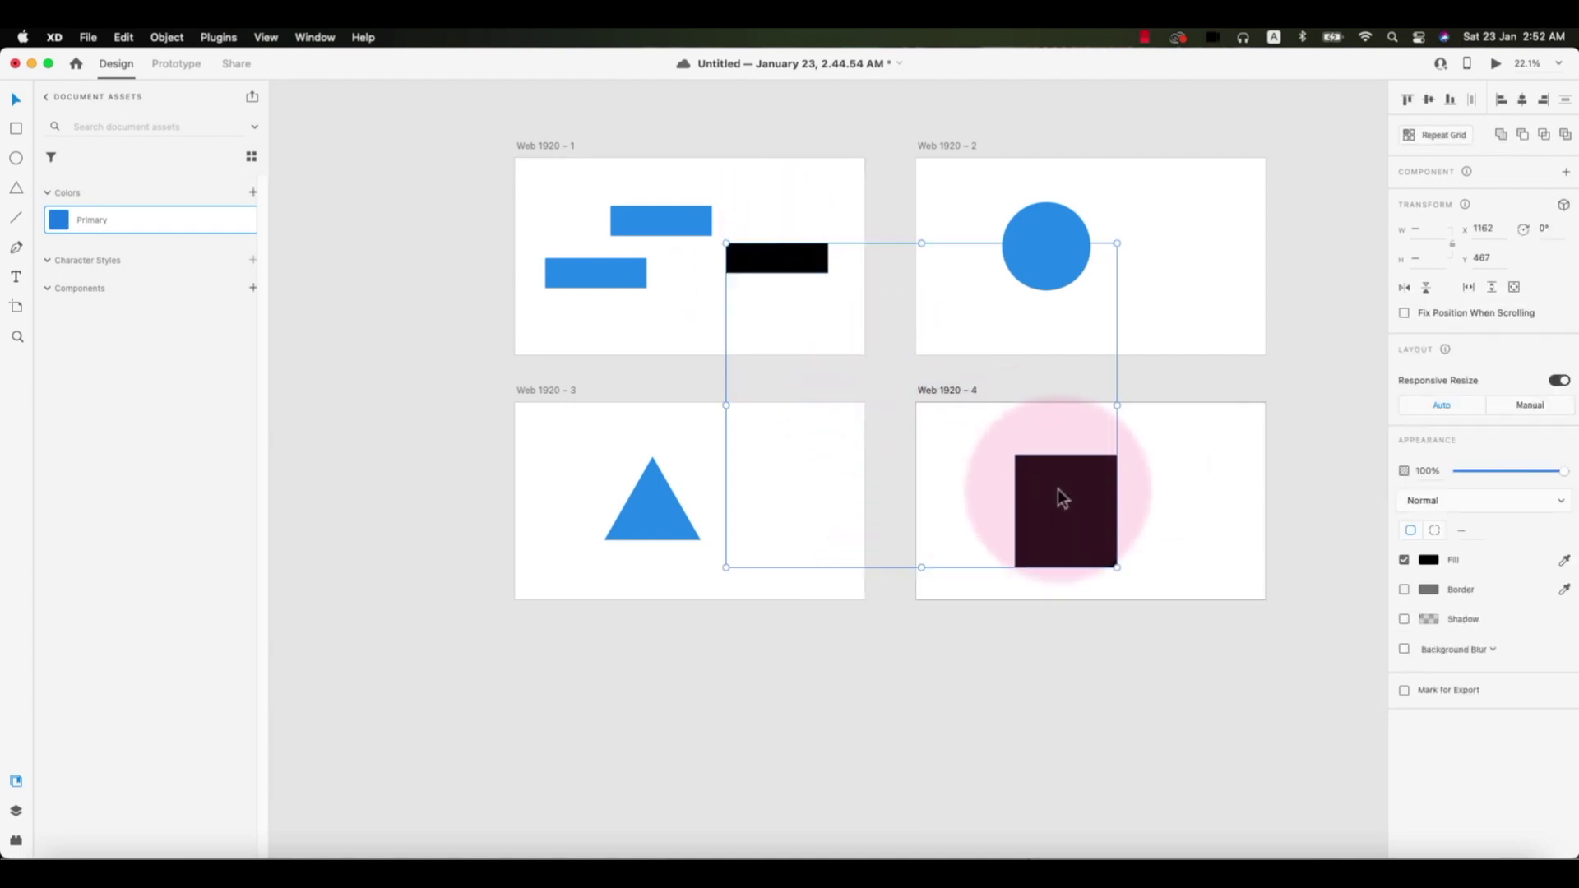
left_click(61, 220)
left_click(446, 378)
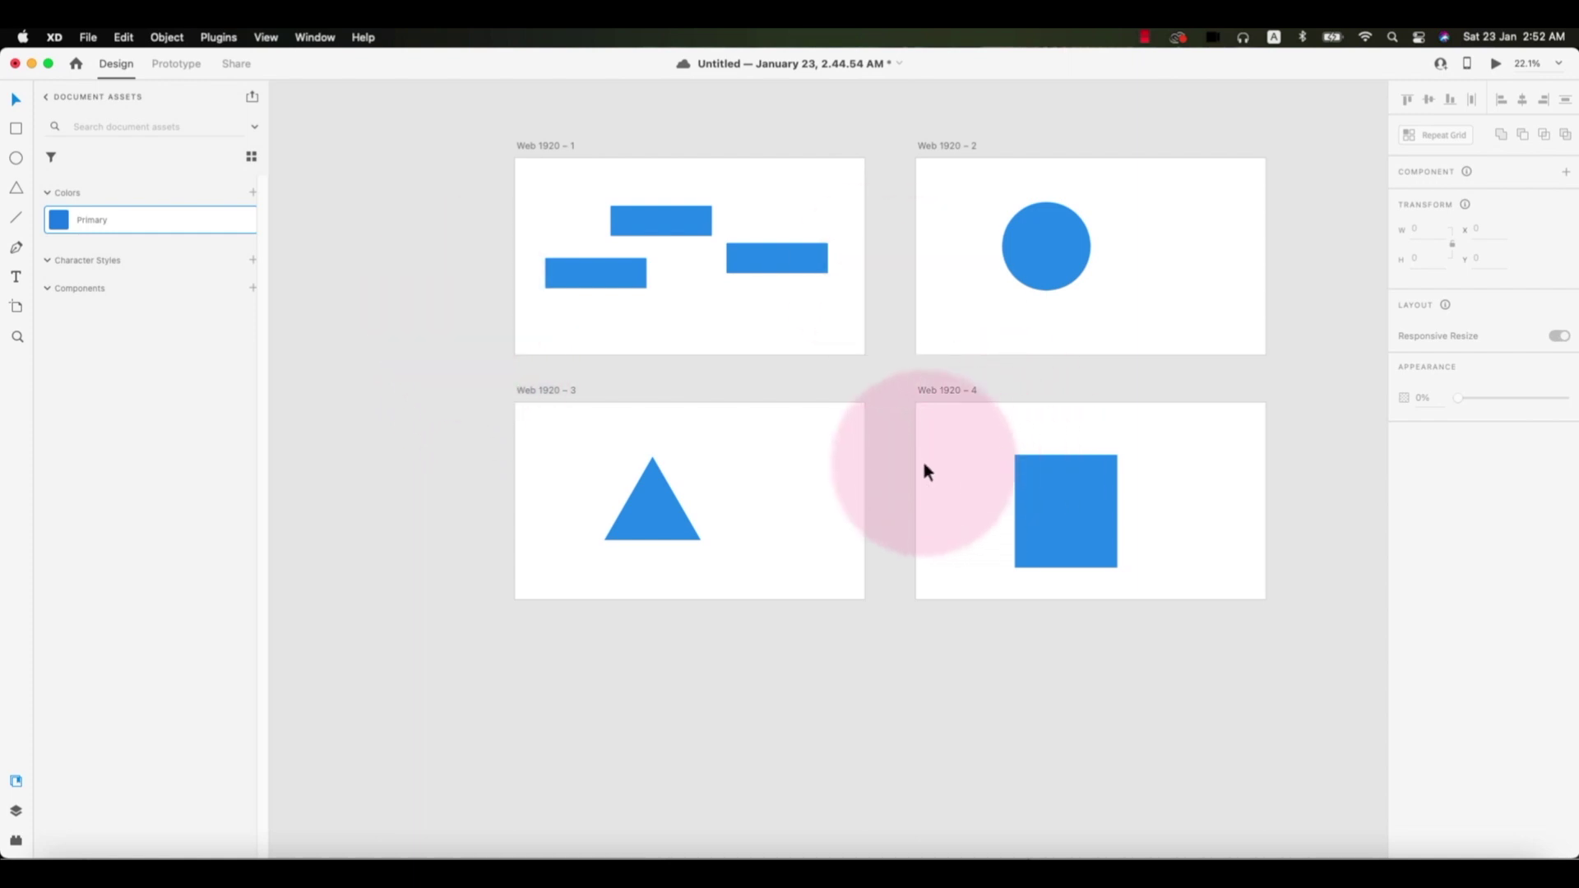
key("super+s")
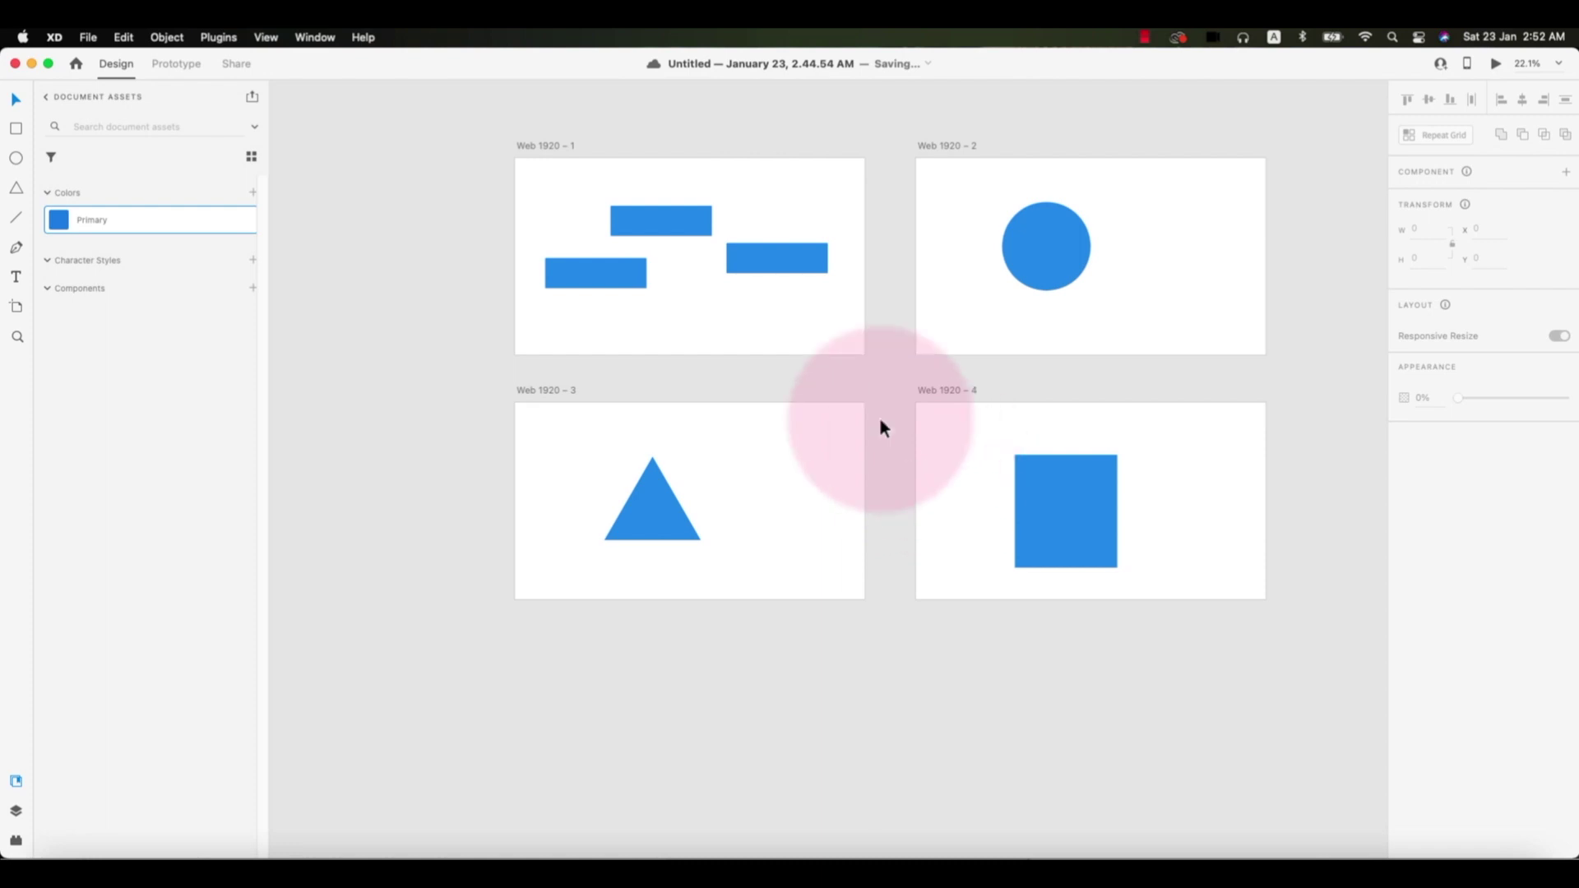
left_click_drag(565, 193, 811, 293)
left_click_drag(963, 208, 1103, 300)
left_click_drag(581, 473, 745, 527)
left_click_drag(971, 471, 1138, 541)
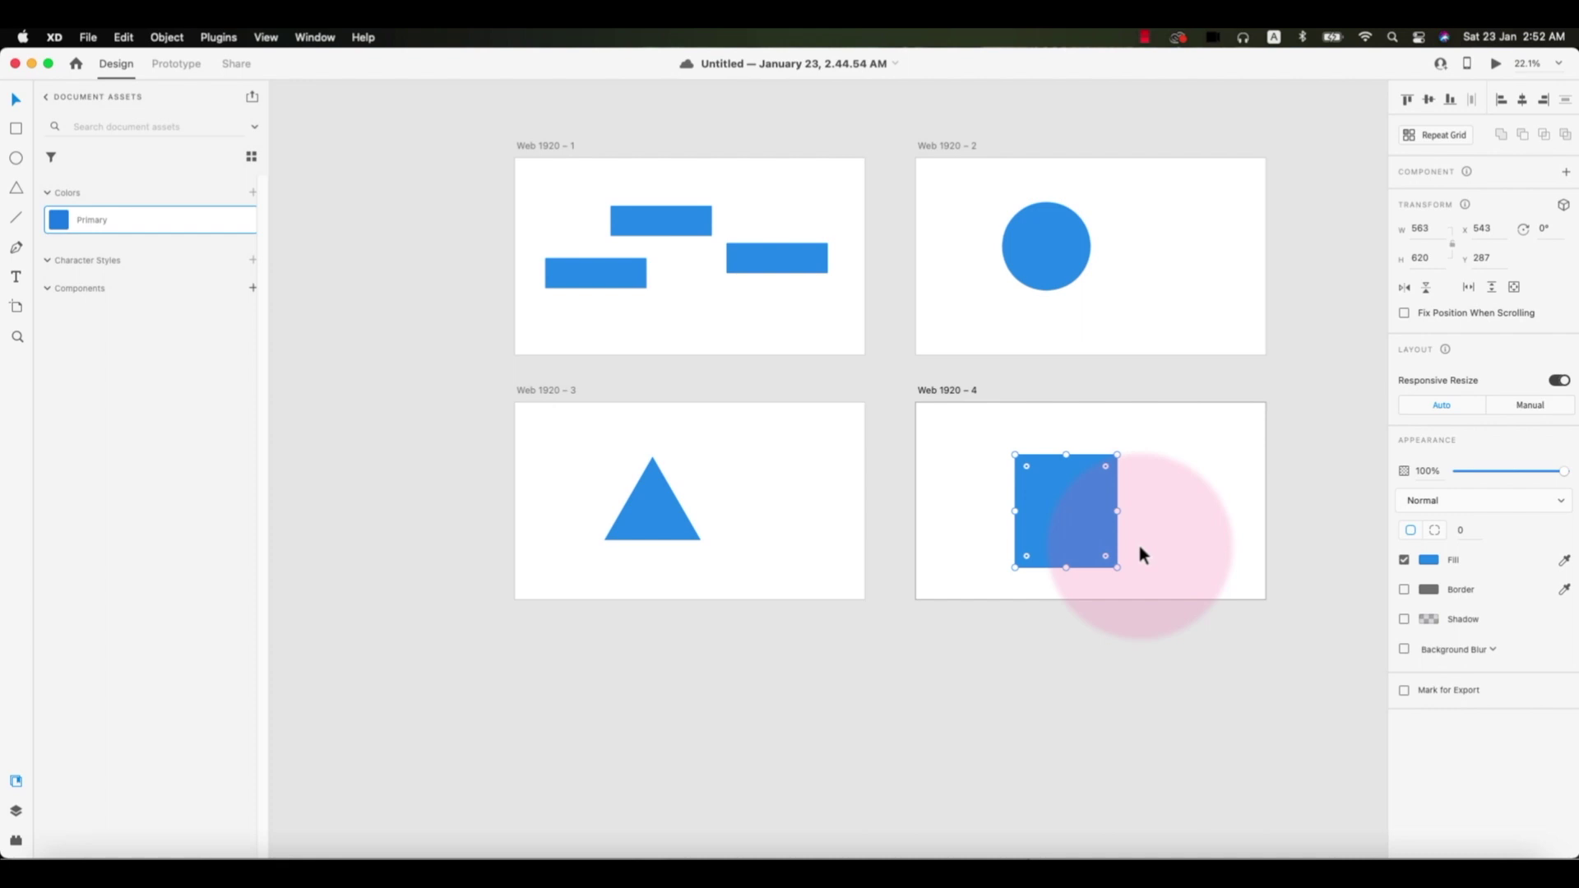
left_click(1200, 515)
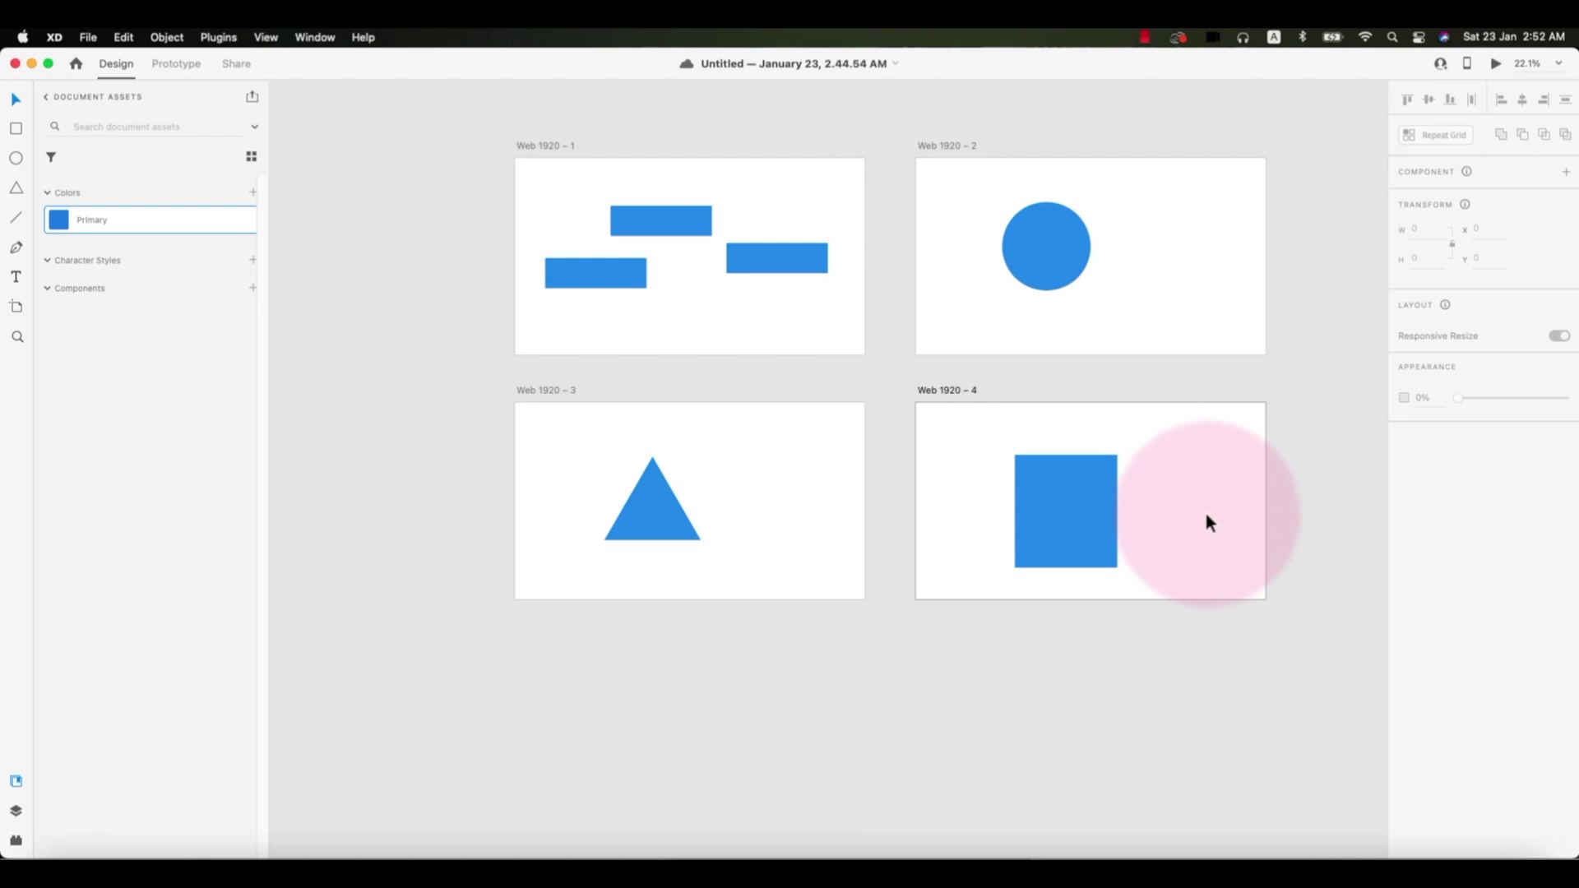
Step: Set the fill of the triangle on Web 1920 – 3 to a bright red directly on the shape
scroll(648, 527, "up", 5)
left_click(664, 515)
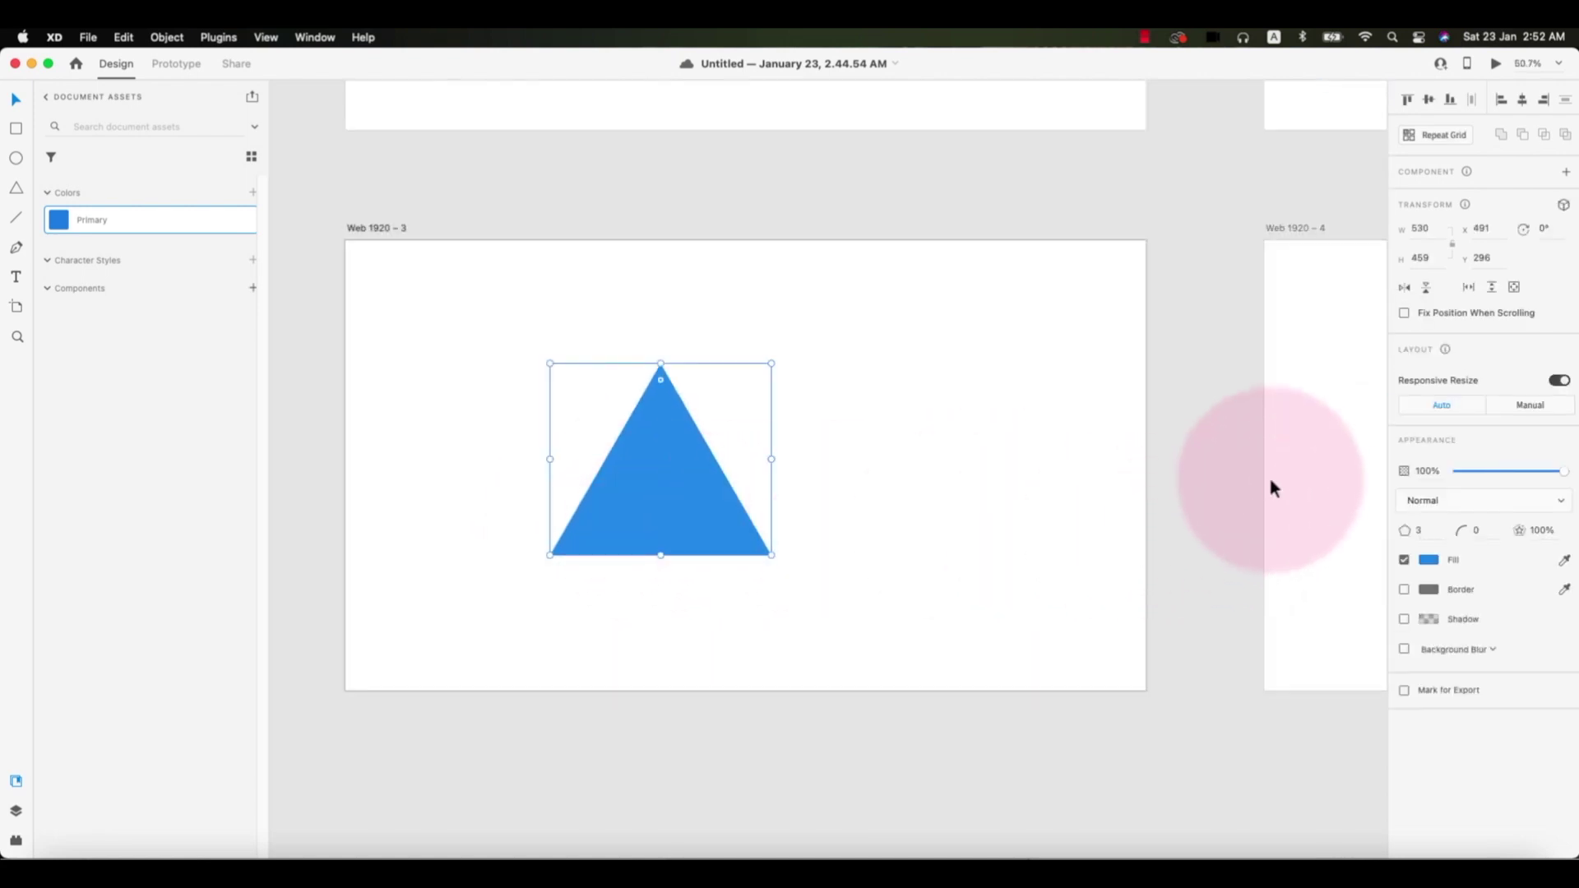
left_click(1429, 561)
left_click_drag(1374, 526, 1352, 486)
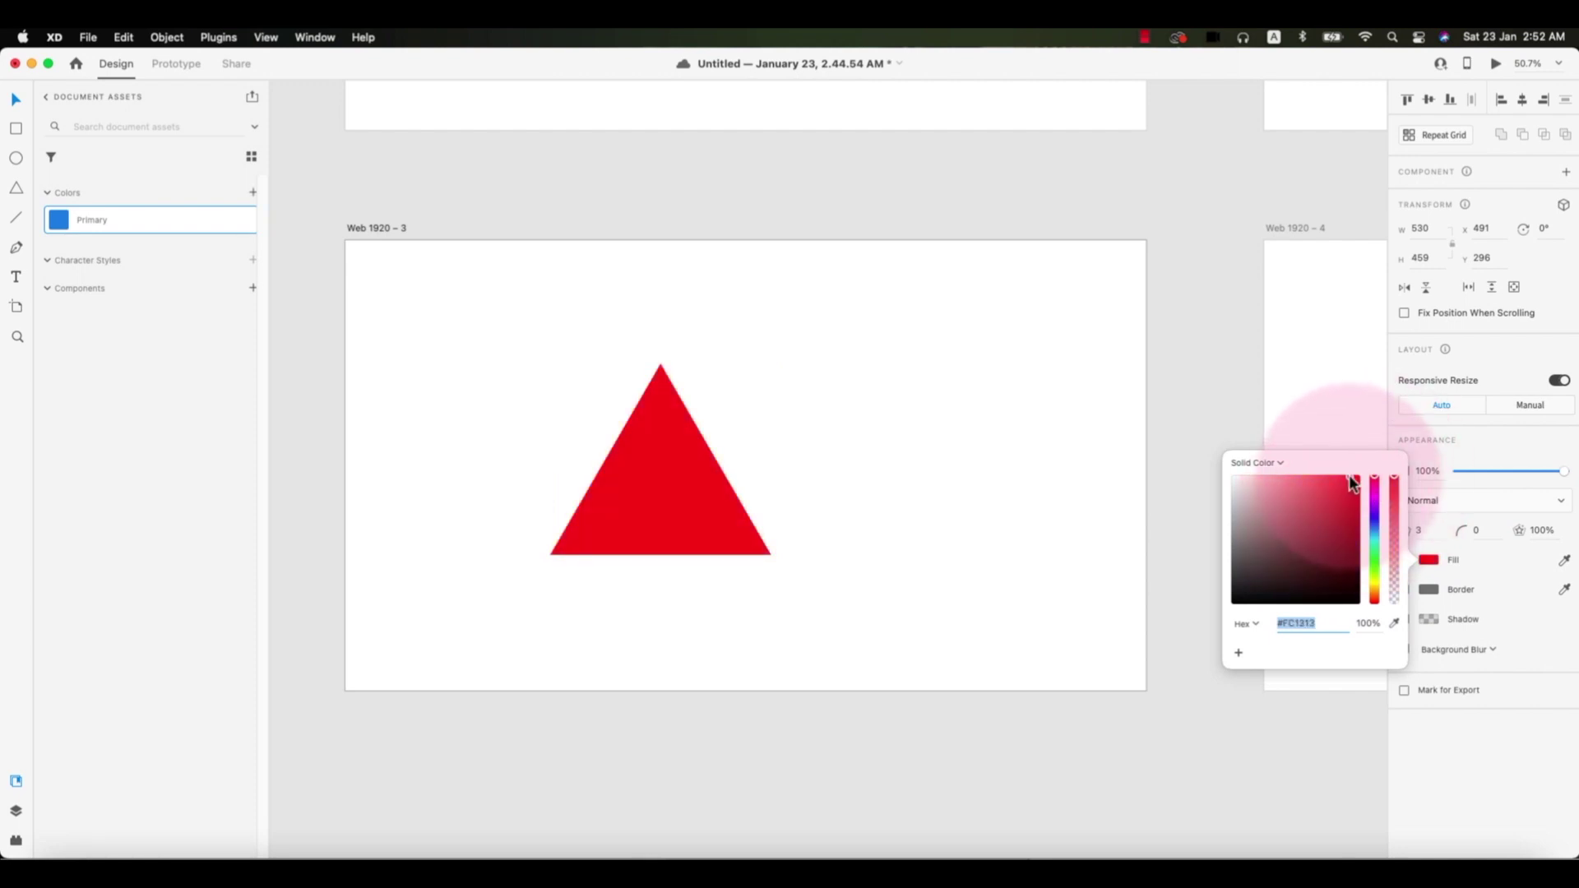
left_click(1100, 544)
scroll(1003, 551, "down", 3)
scroll(1053, 510, "up", 3)
left_click(963, 267)
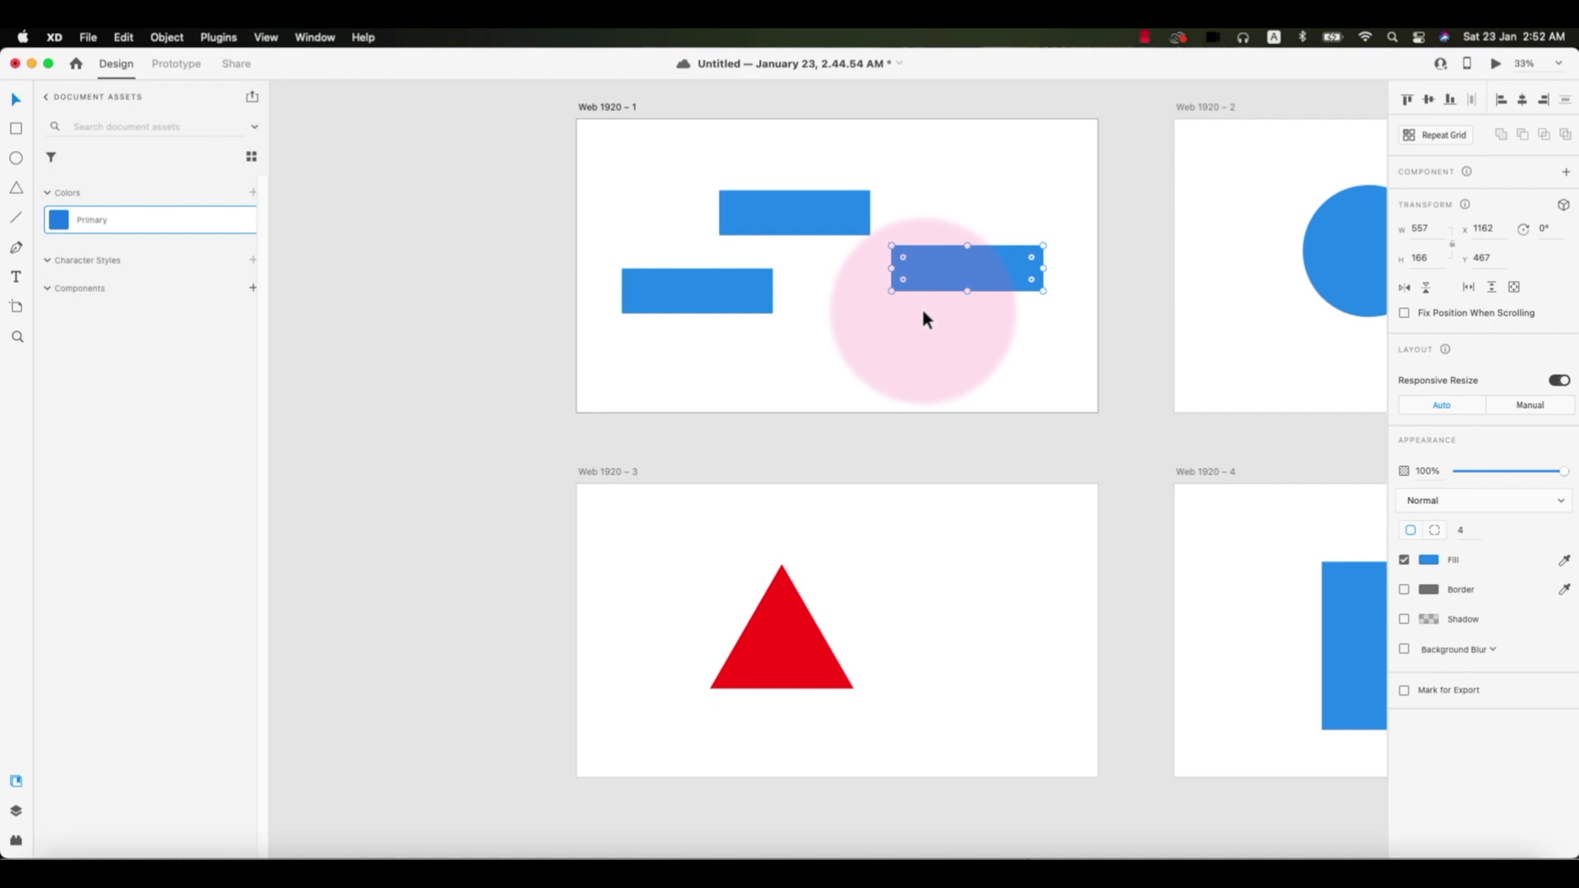
left_click(1045, 568)
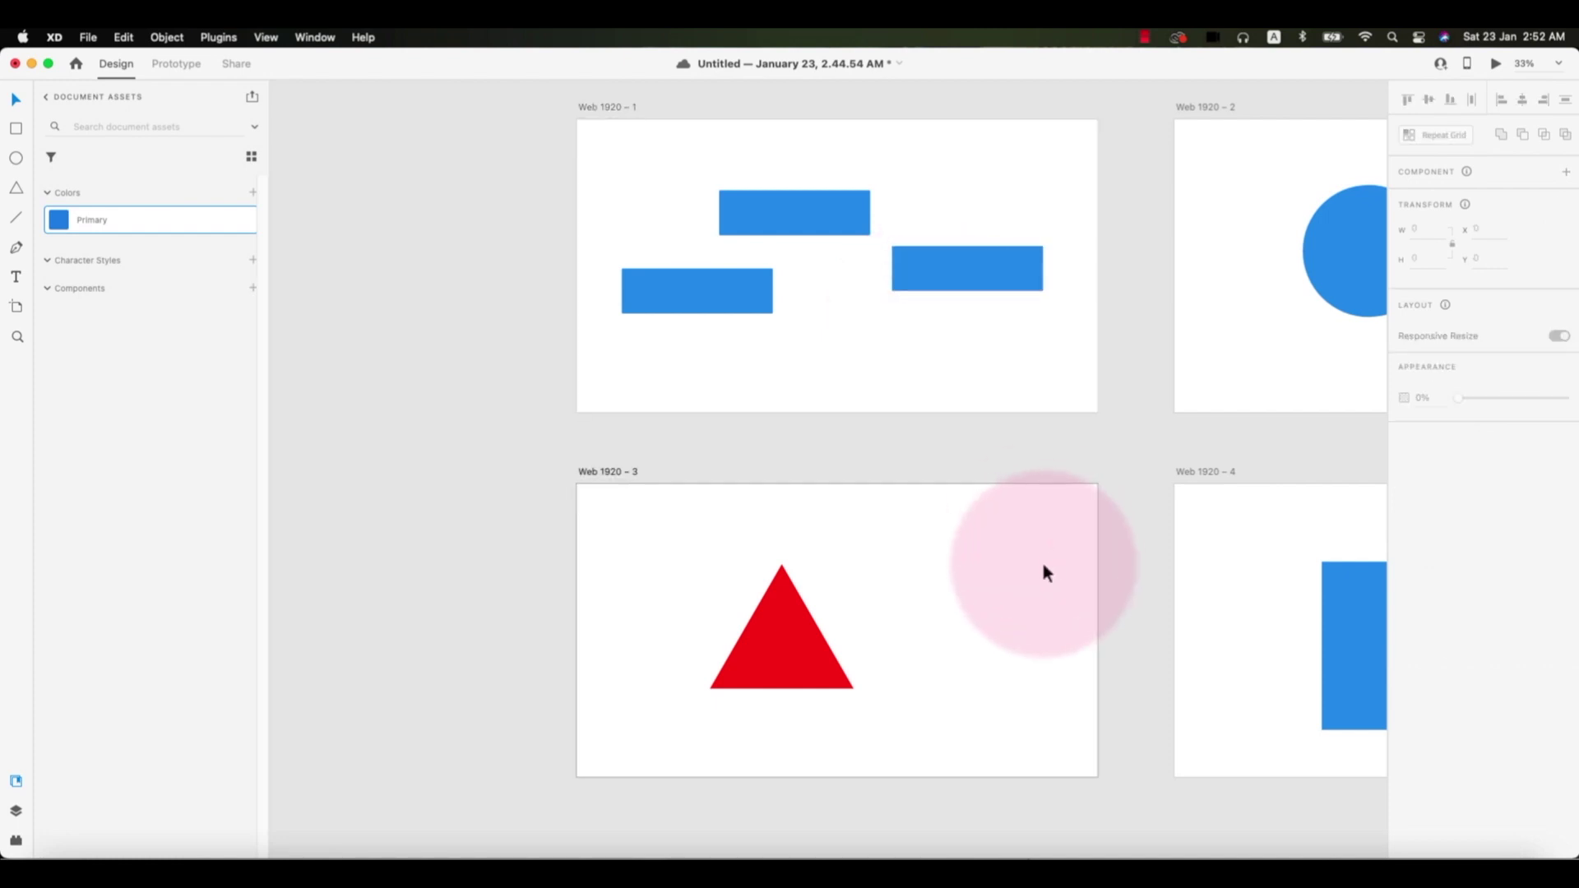
Step: Undo the red fill change on the Web 1920 – 3 triangle and deselect it
key("super+z")
key("super+z")
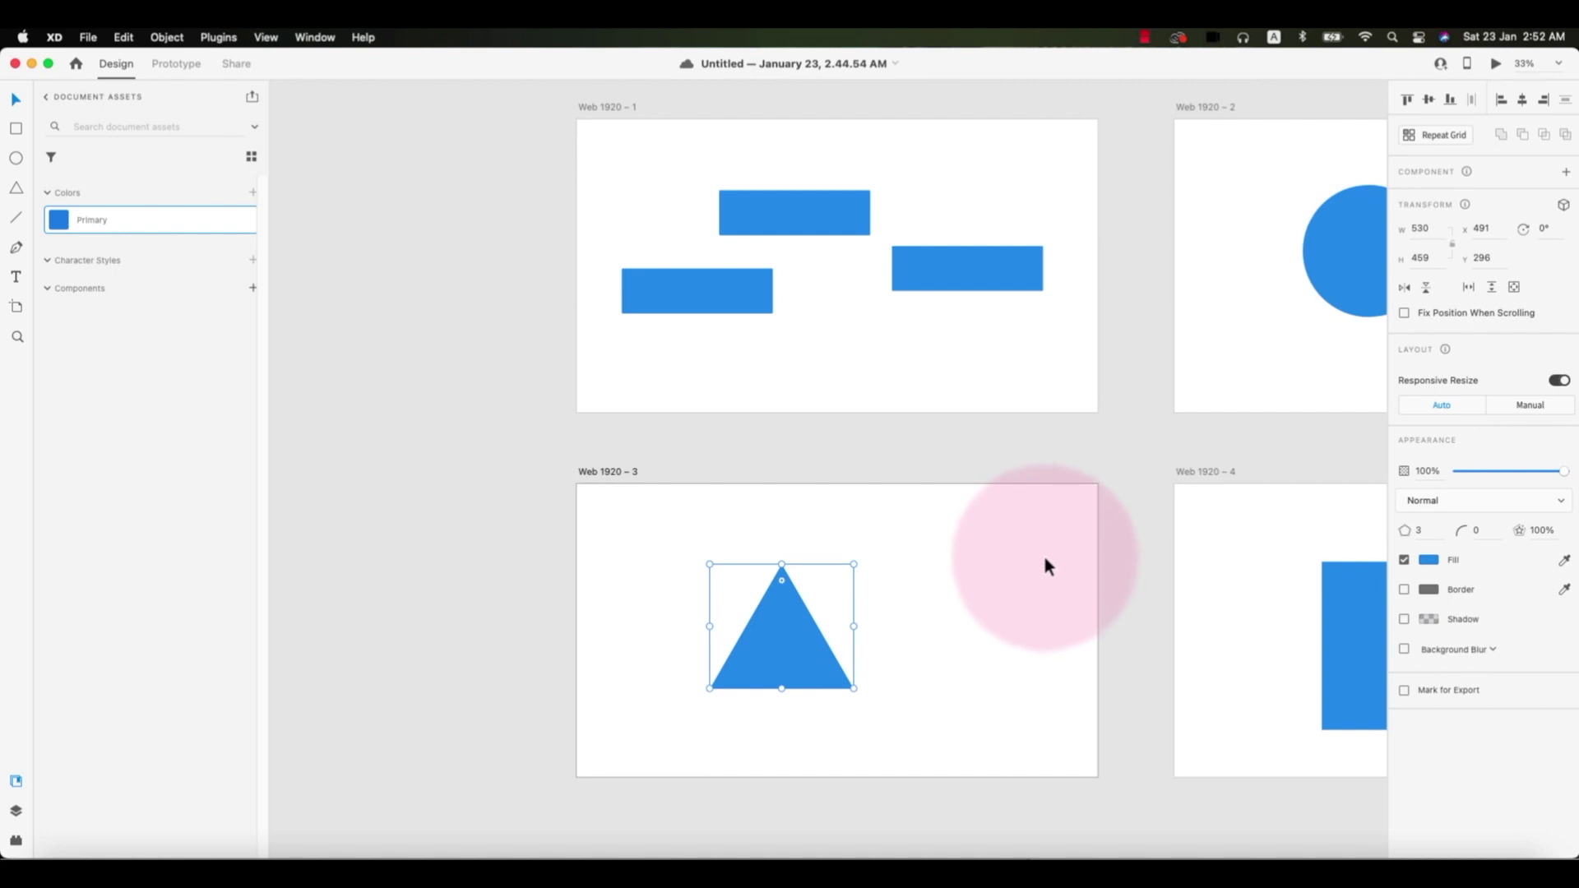
scroll(1043, 557, "down", 3)
scroll(995, 549, "right", 5)
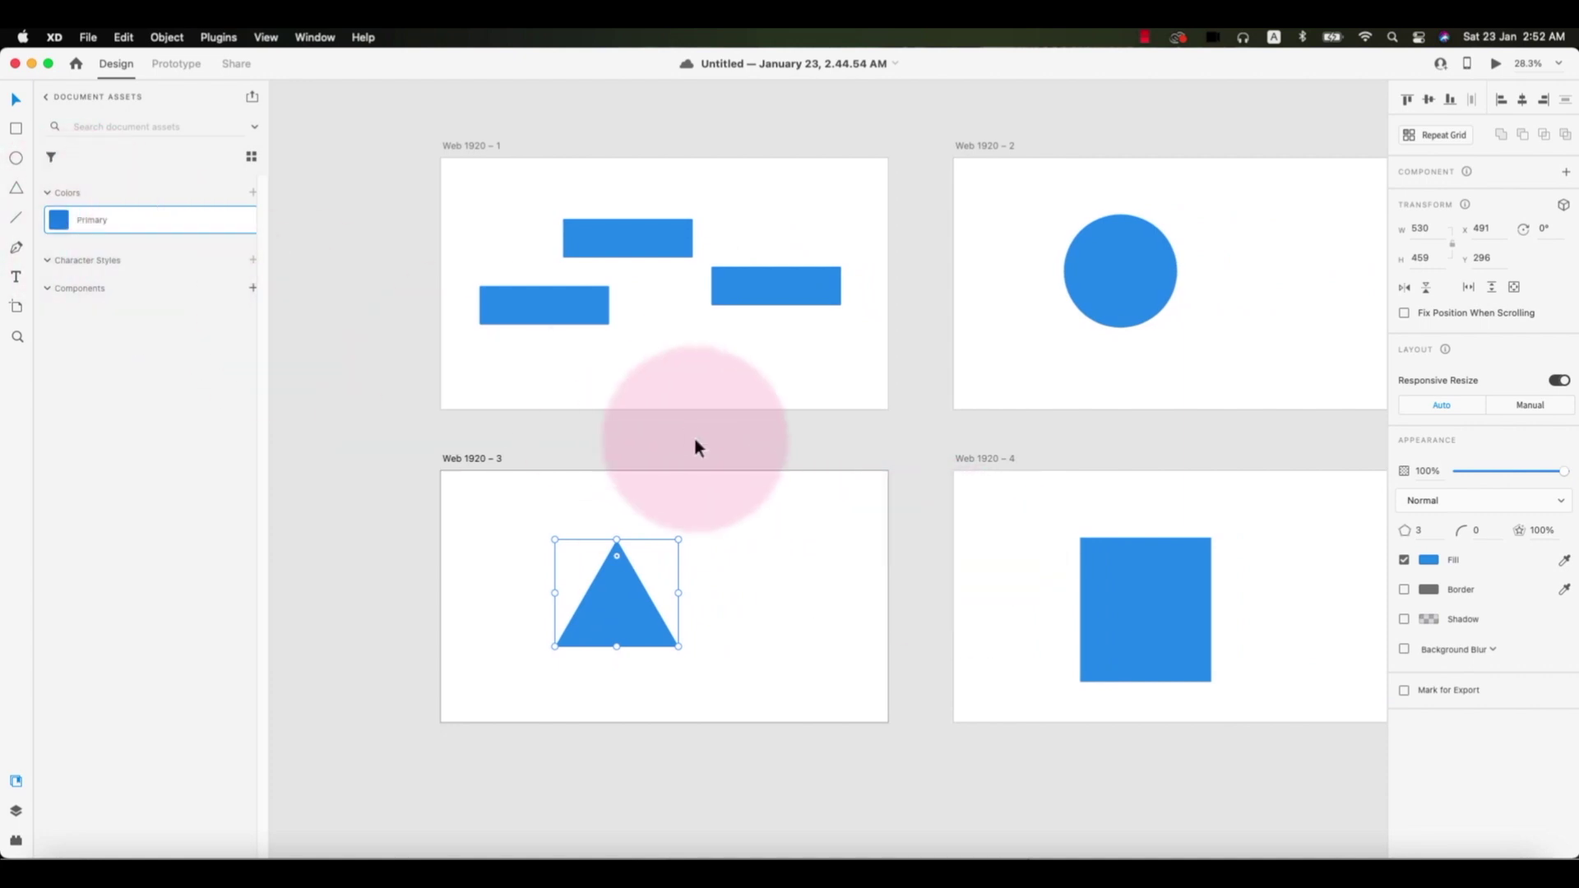
scroll(694, 437, "down", 2)
left_click(703, 481)
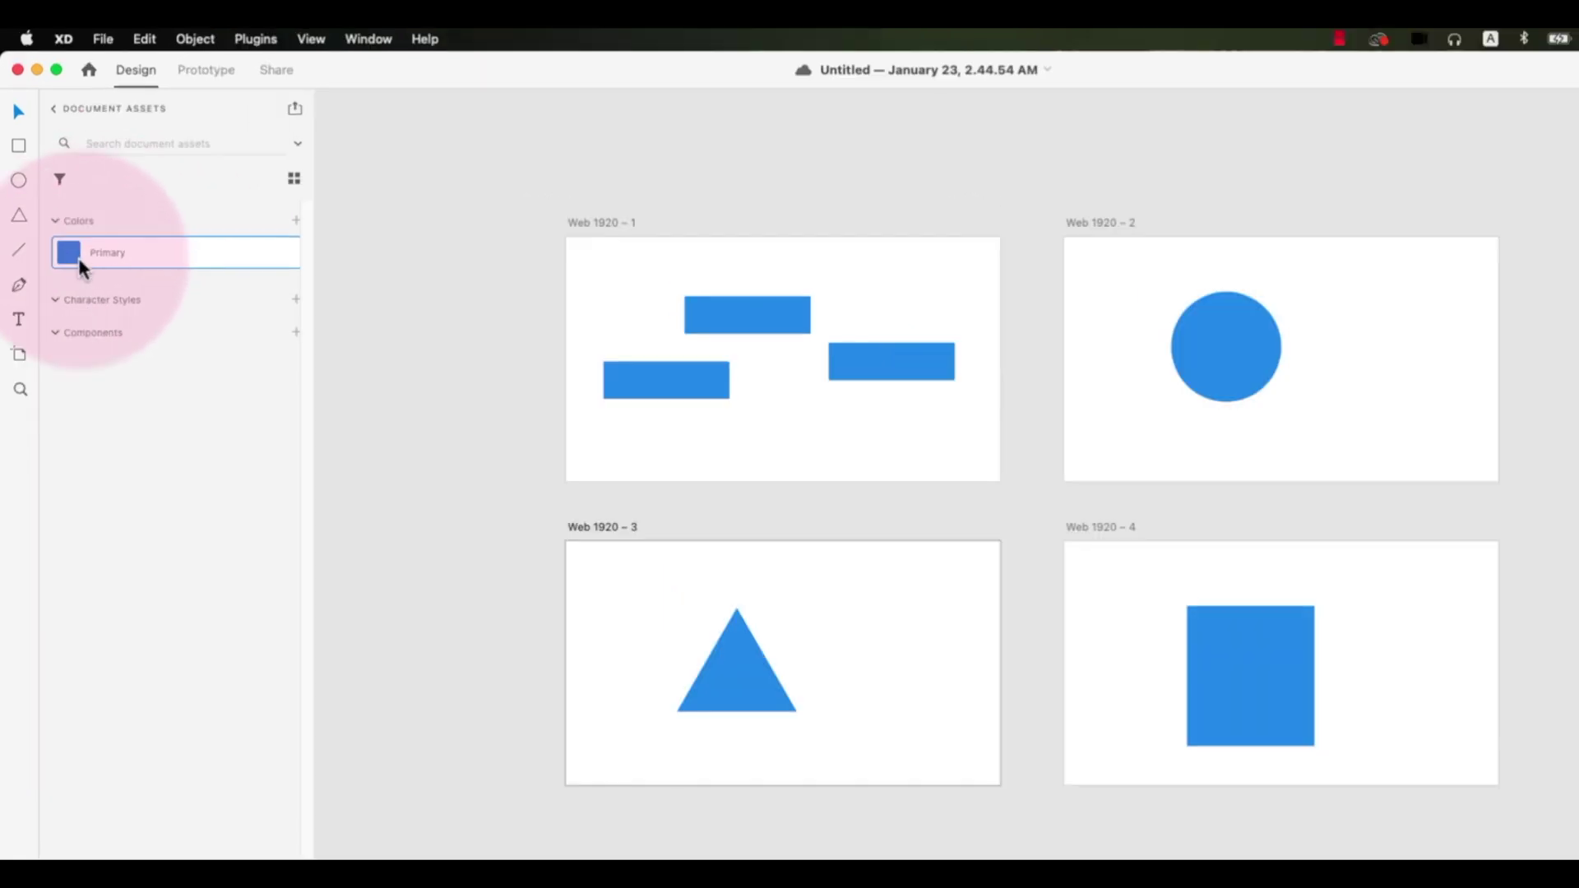
Step: Edit the Primary color asset and set it to magenta #DE42C6
mouse_move(67, 226)
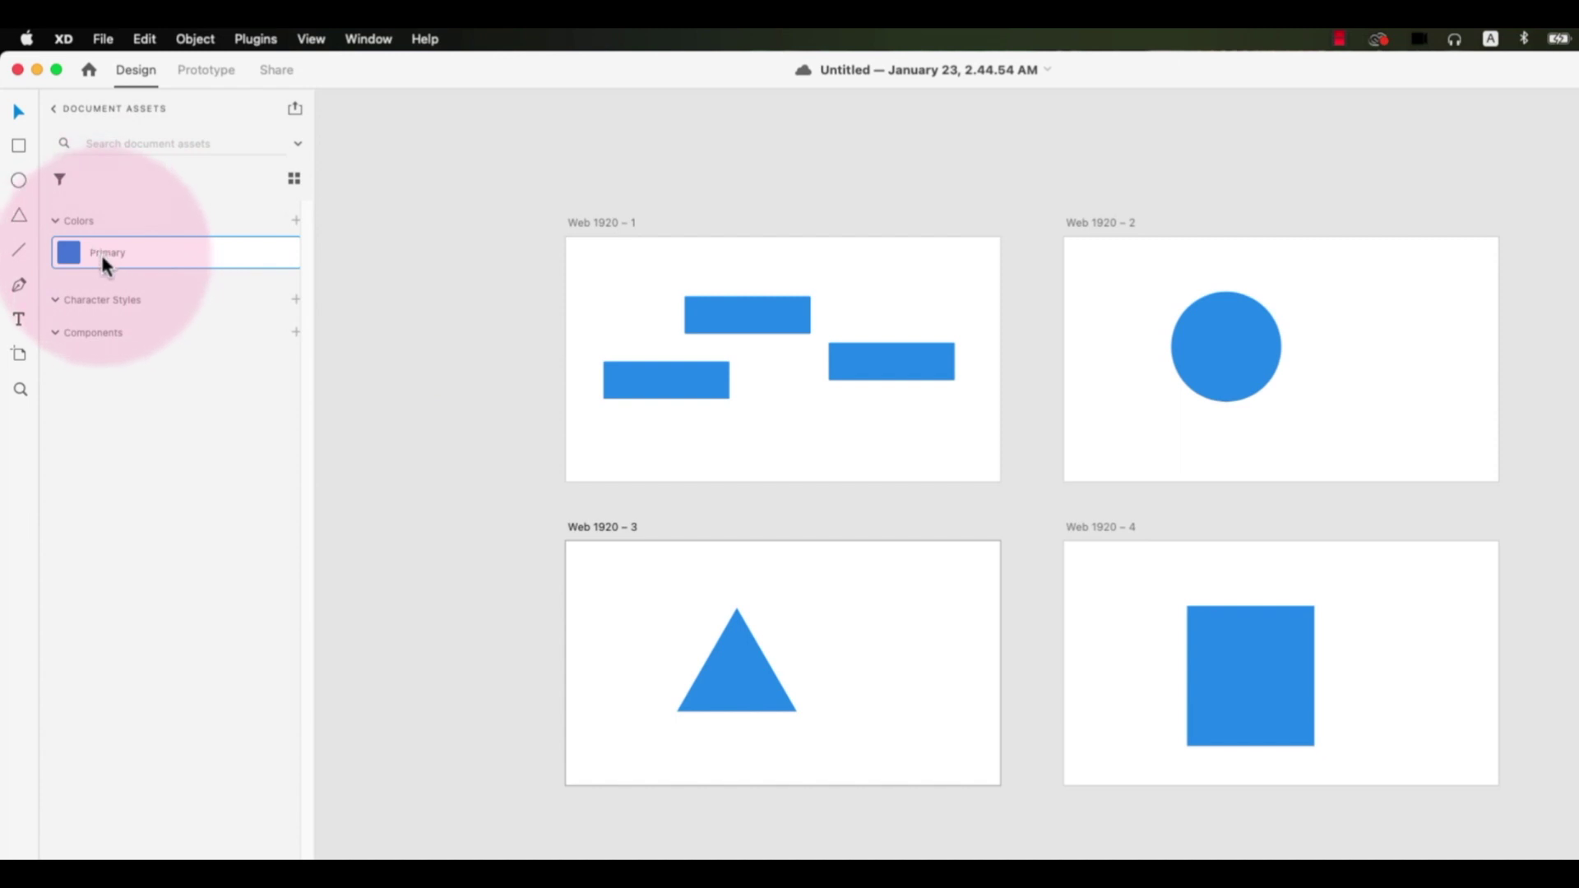
mouse_move(92, 256)
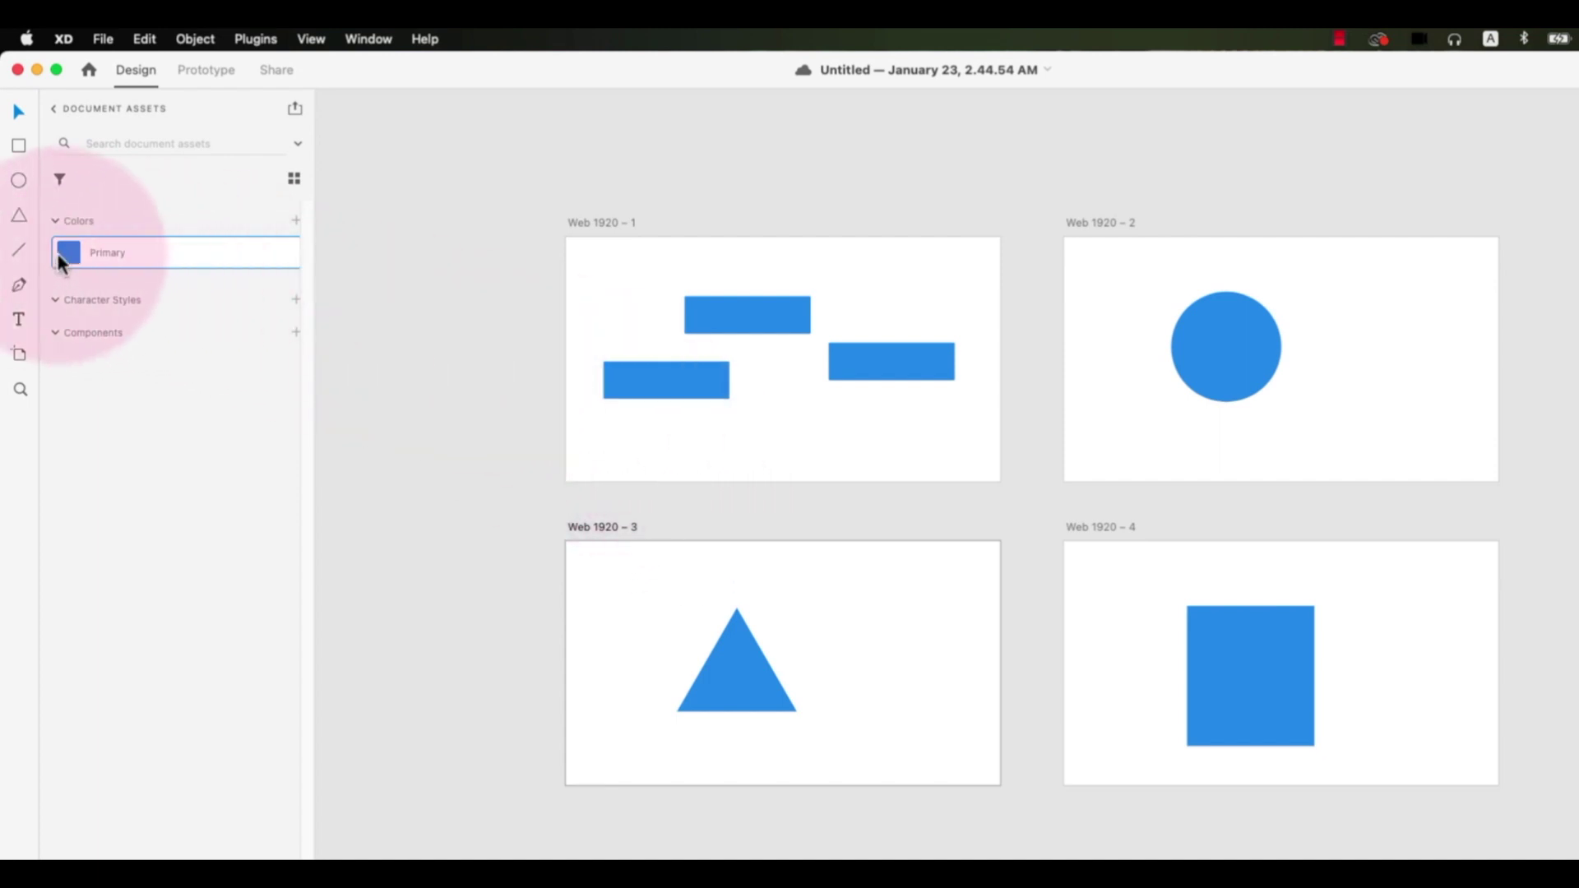
right_click(69, 262)
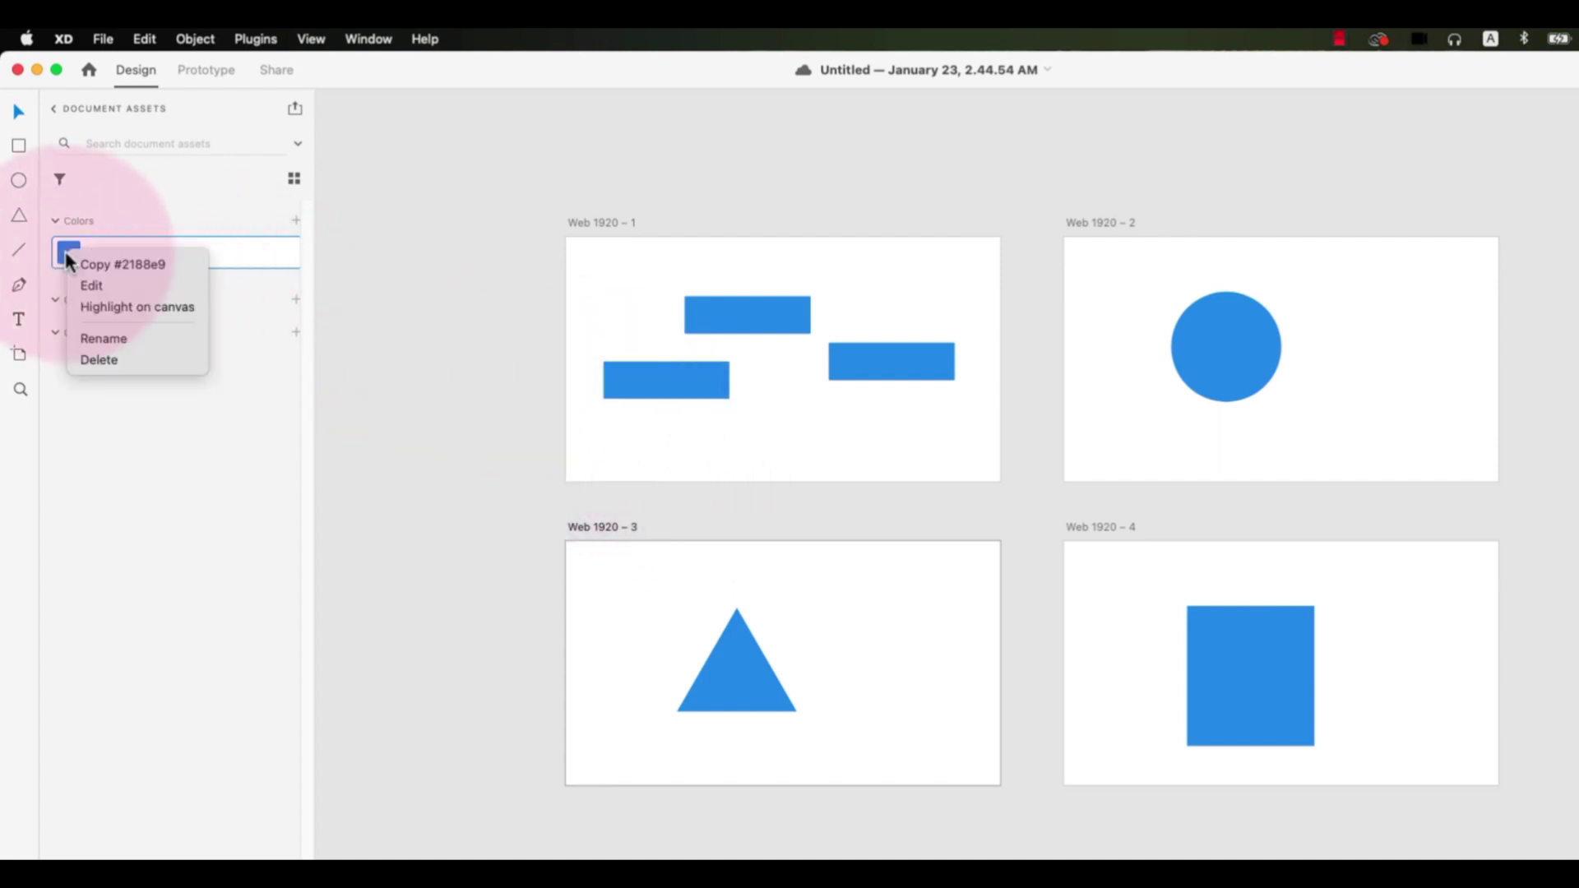
left_click(99, 286)
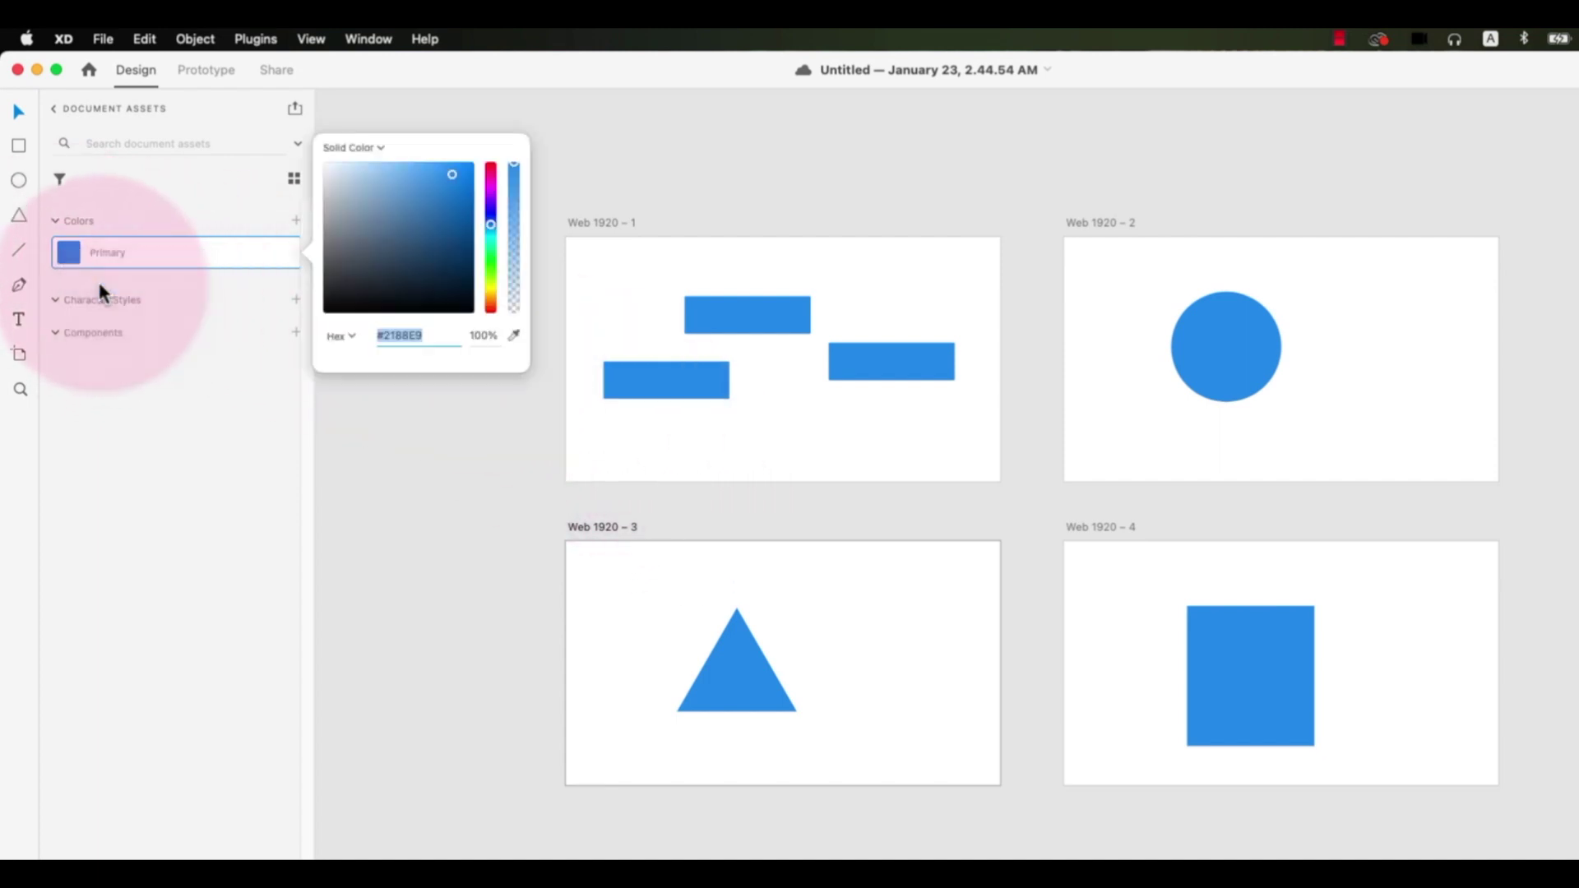
left_click(494, 191)
left_click_drag(452, 197, 355, 330)
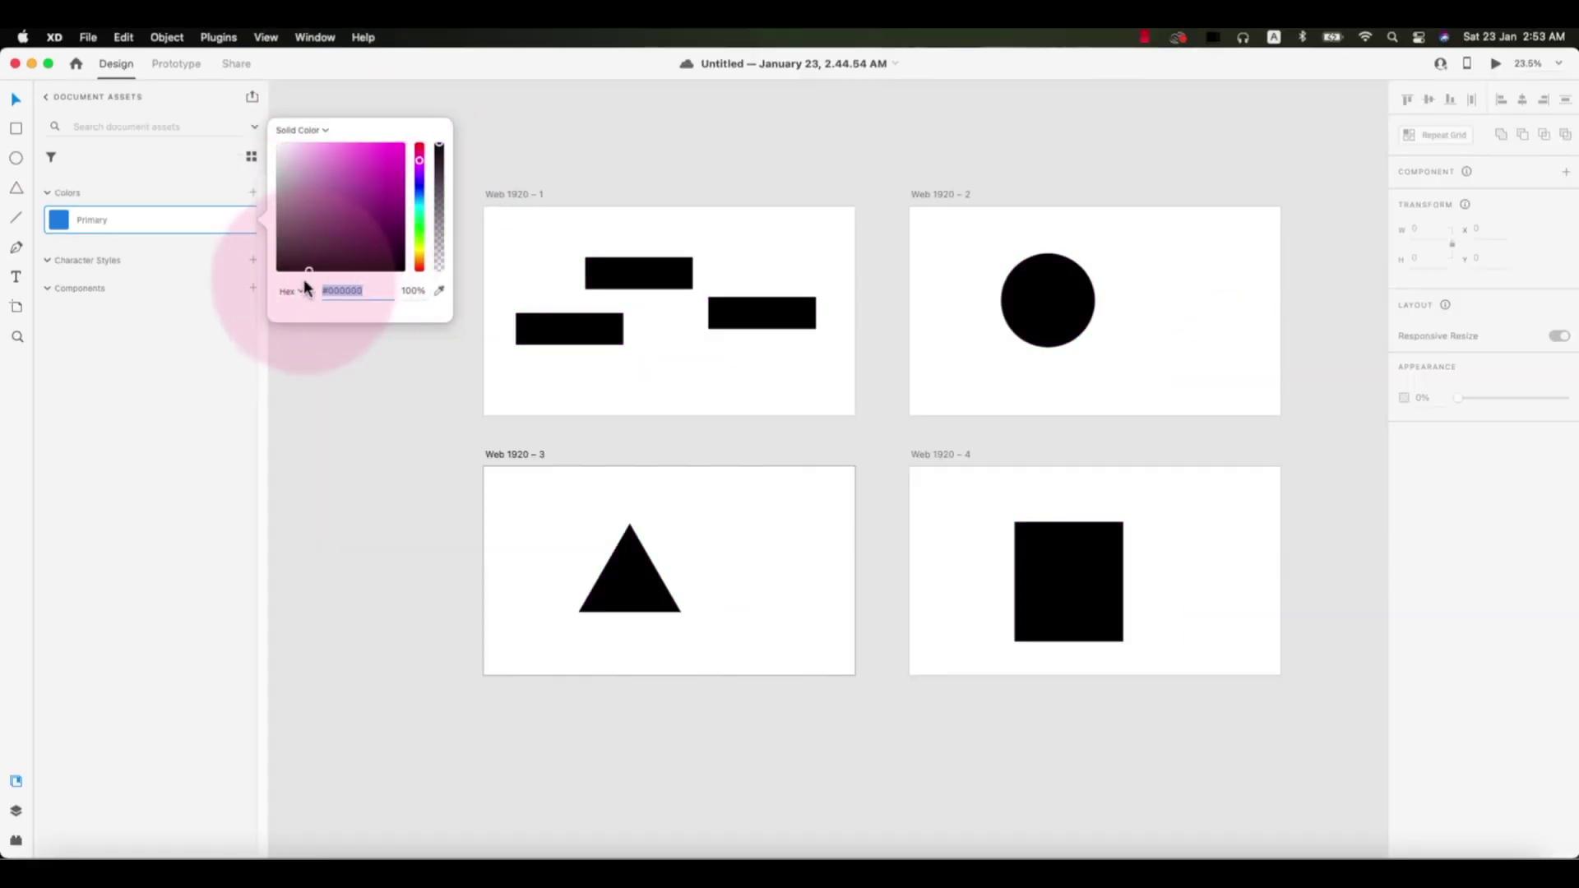
left_click_drag(305, 283, 367, 158)
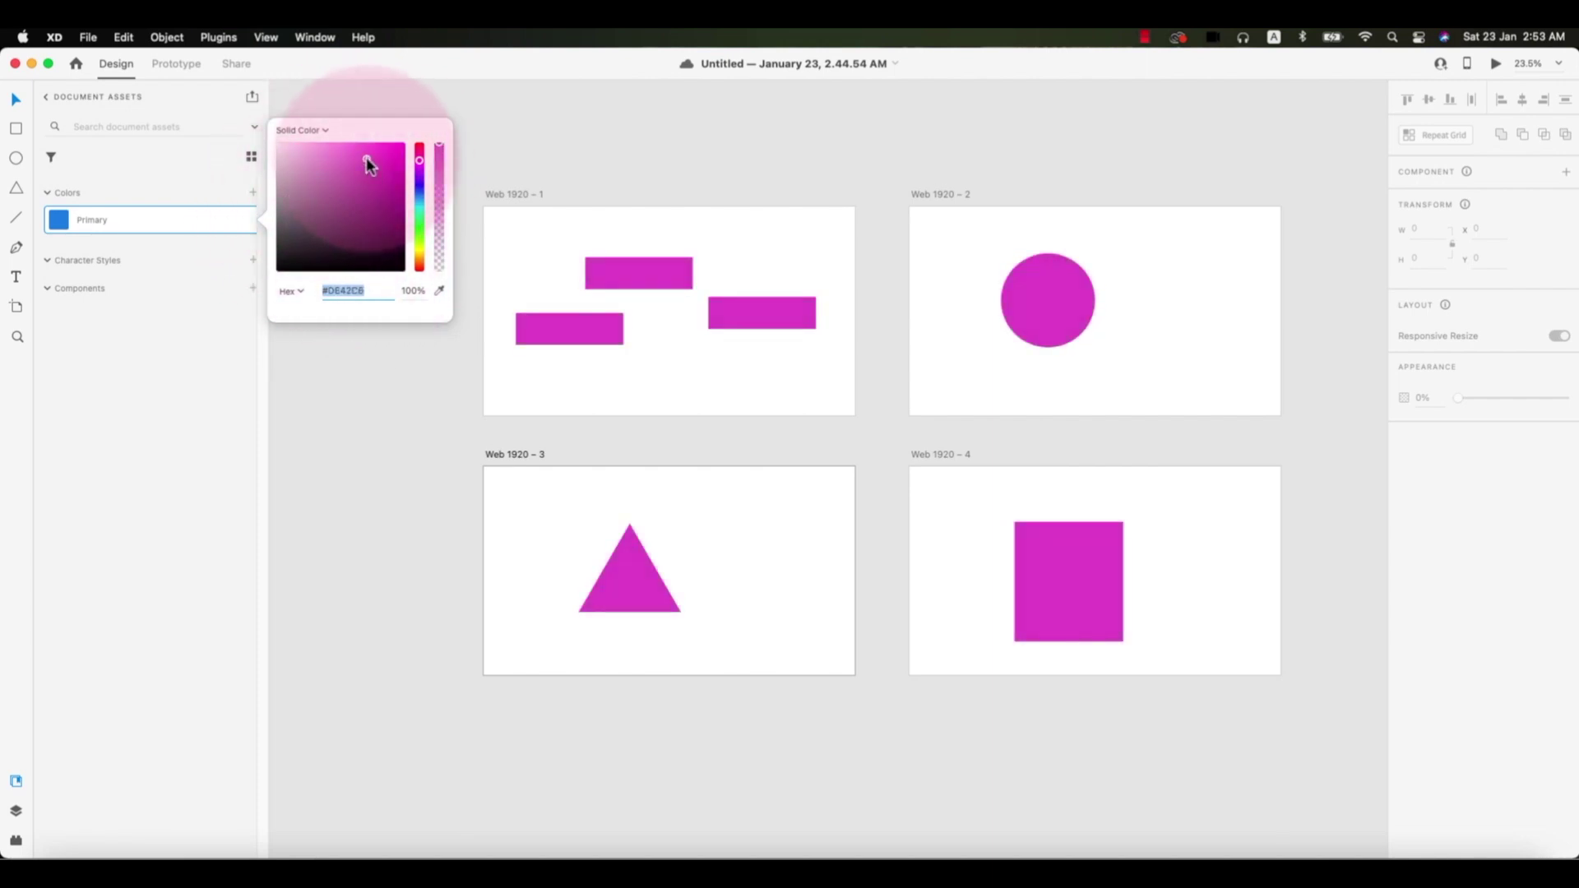
left_click(487, 178)
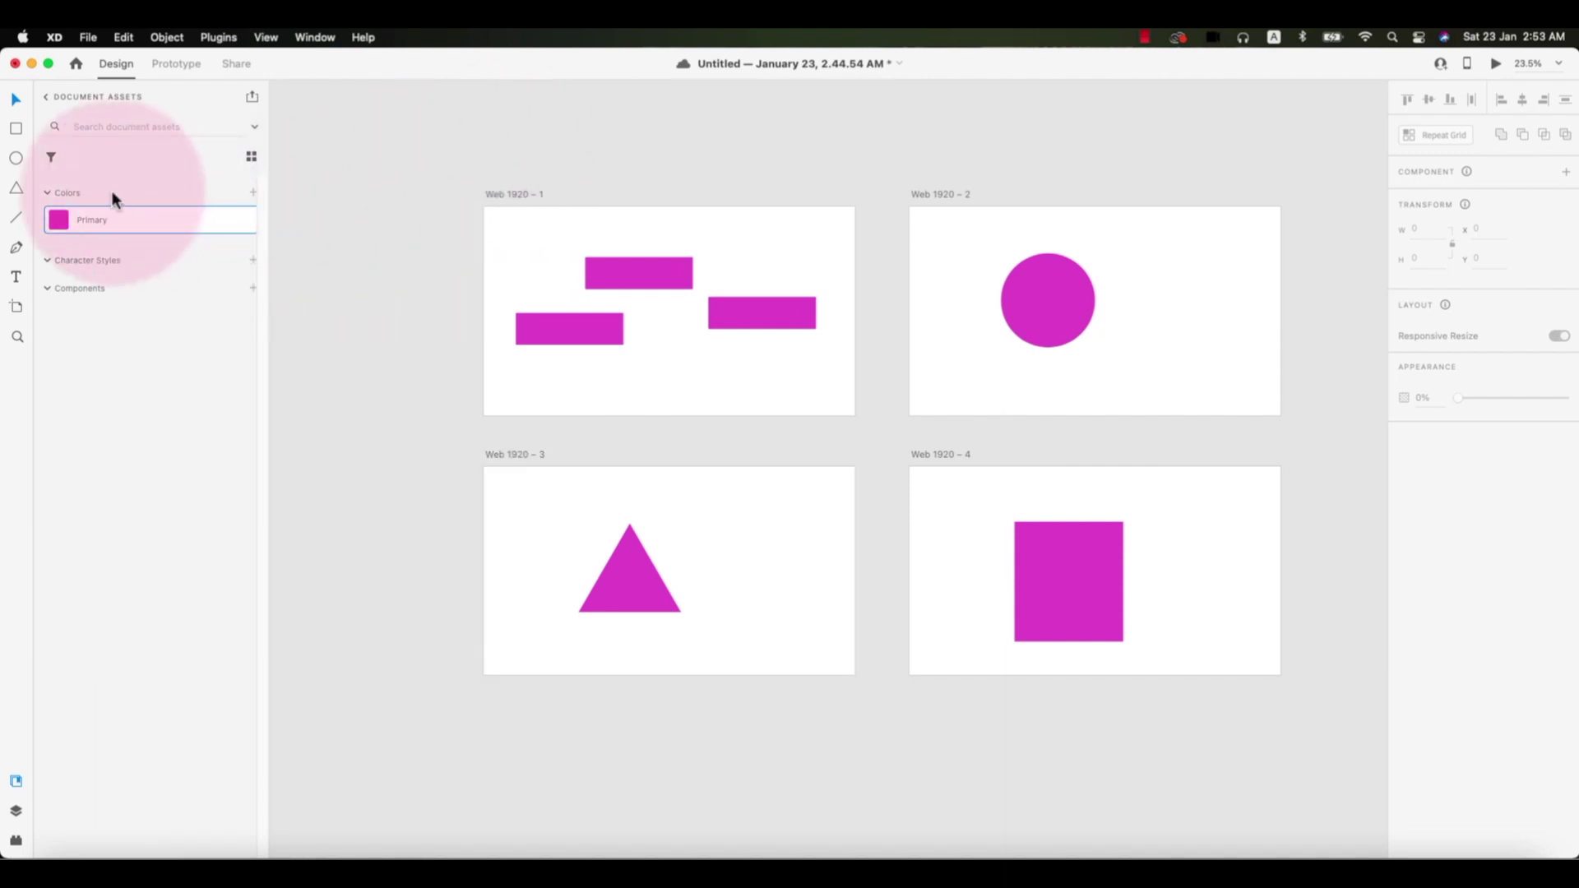
Step: Edit the Primary color asset again and set it to green #84DE42
right_click(61, 218)
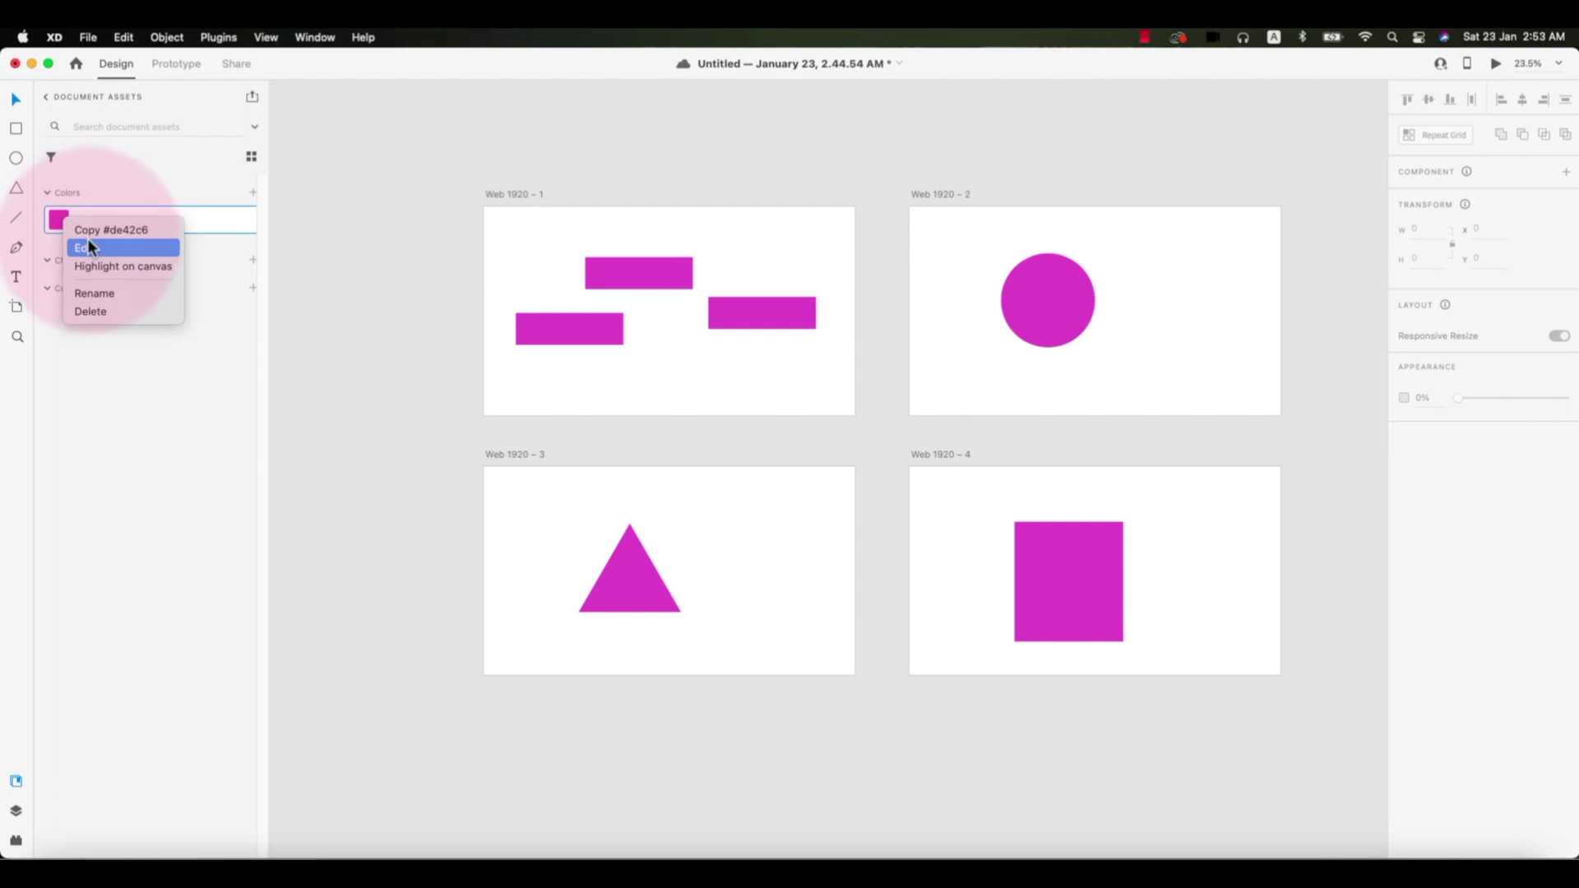
left_click(89, 247)
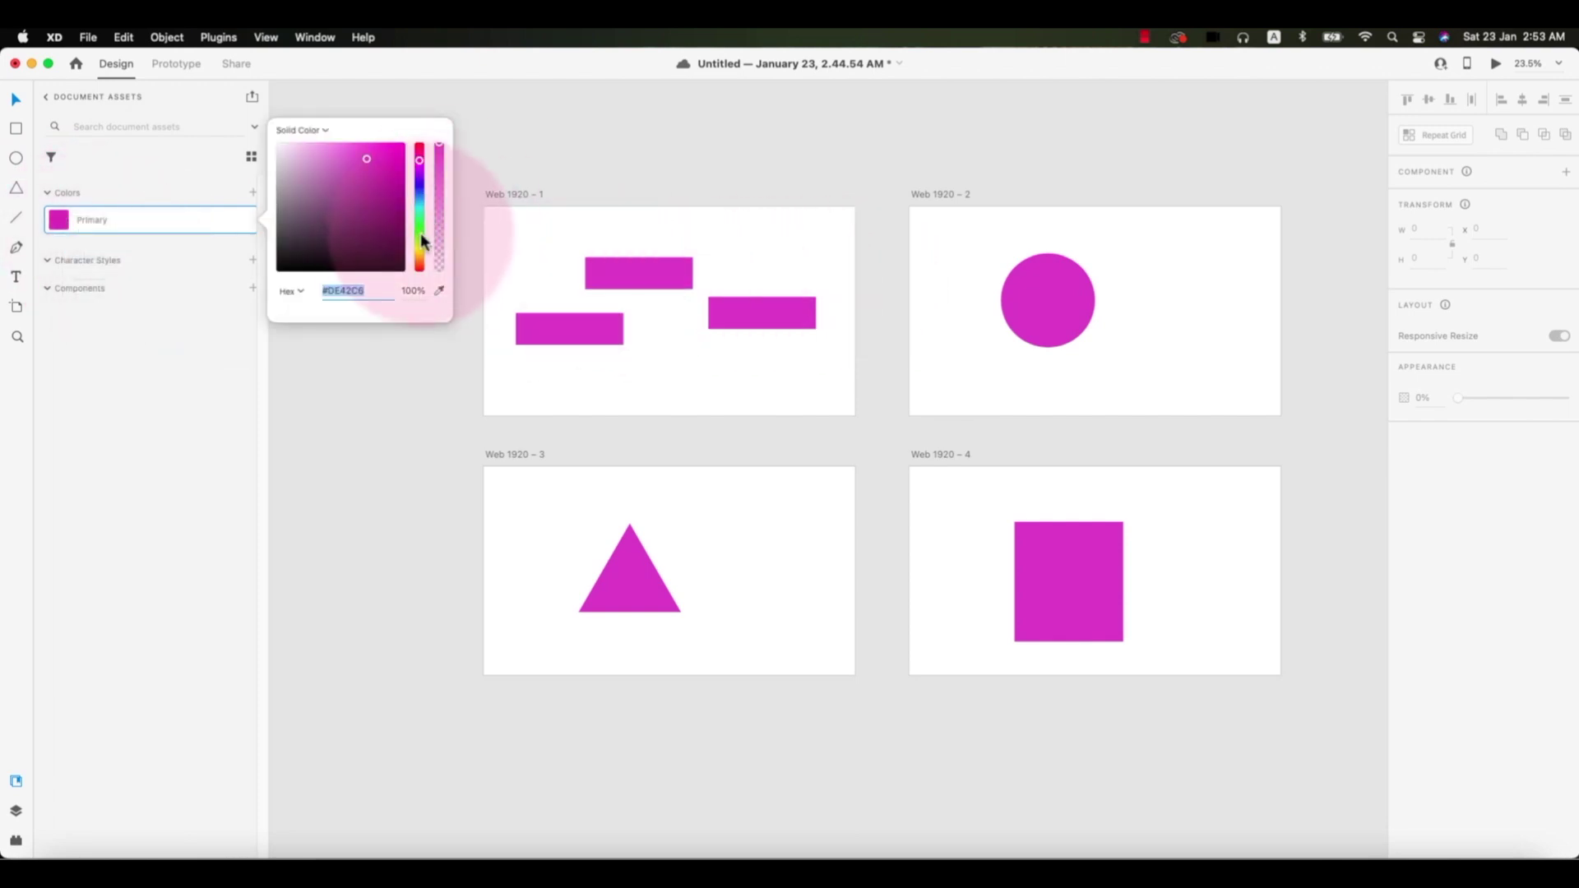
left_click(420, 239)
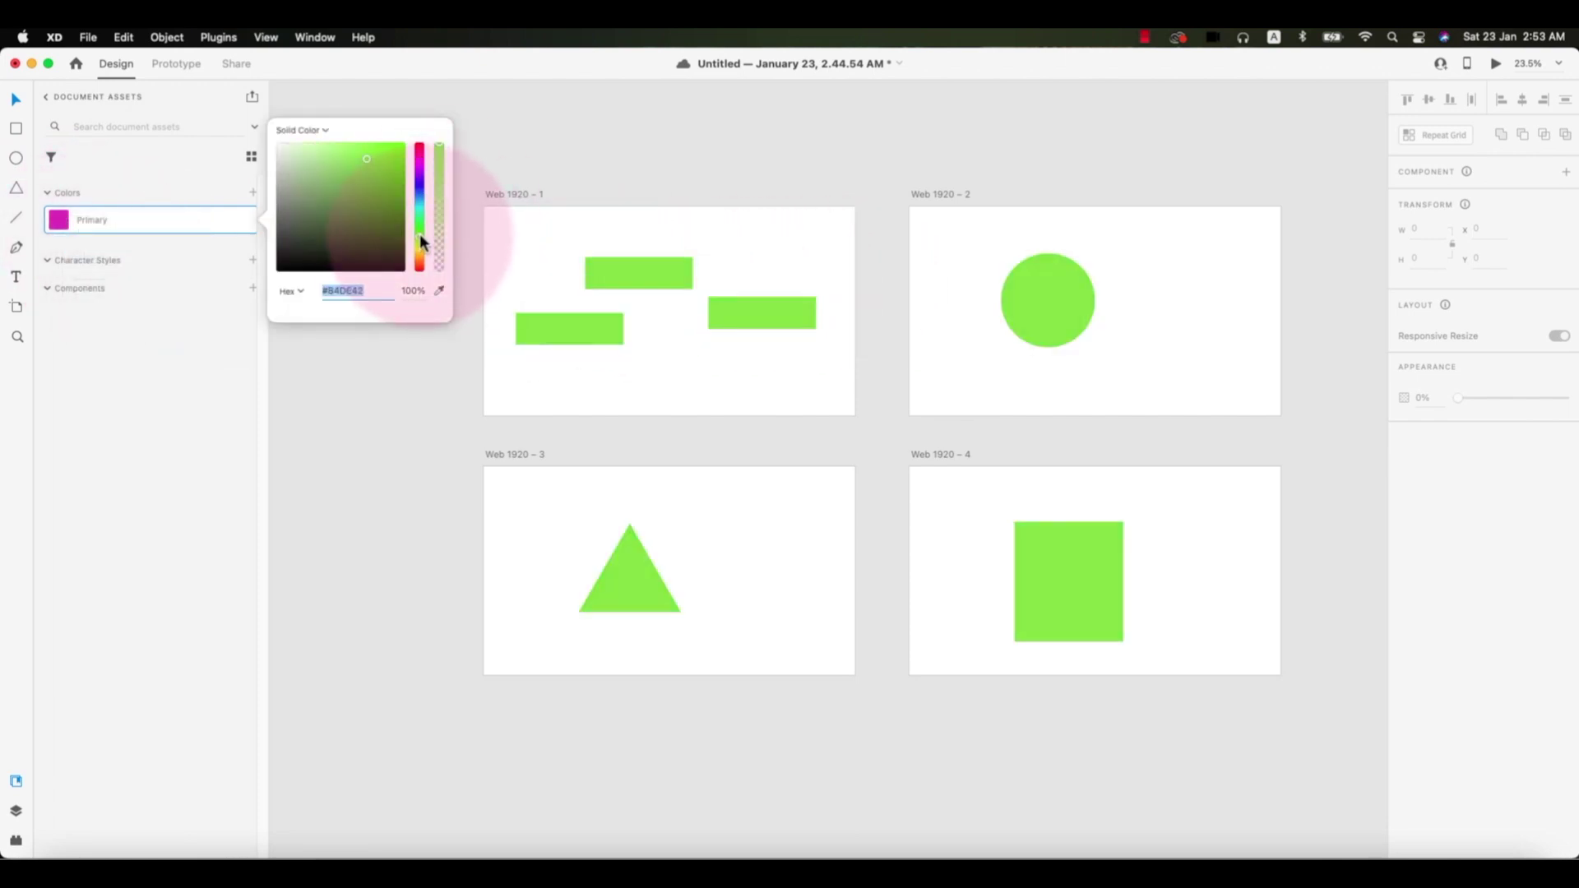
left_click(668, 169)
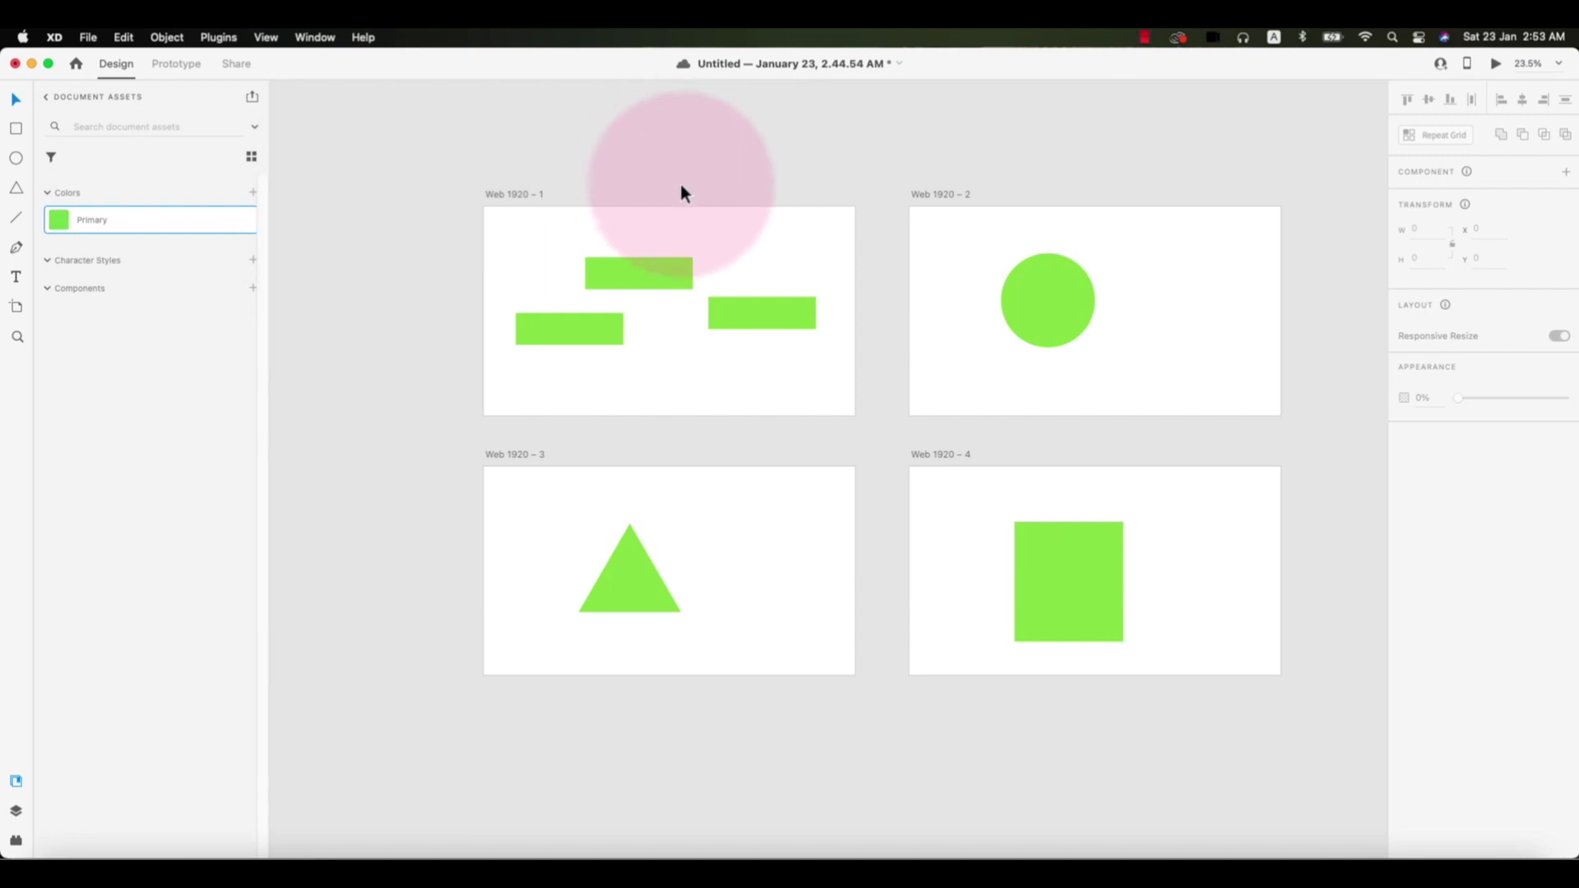
mouse_move(199, 223)
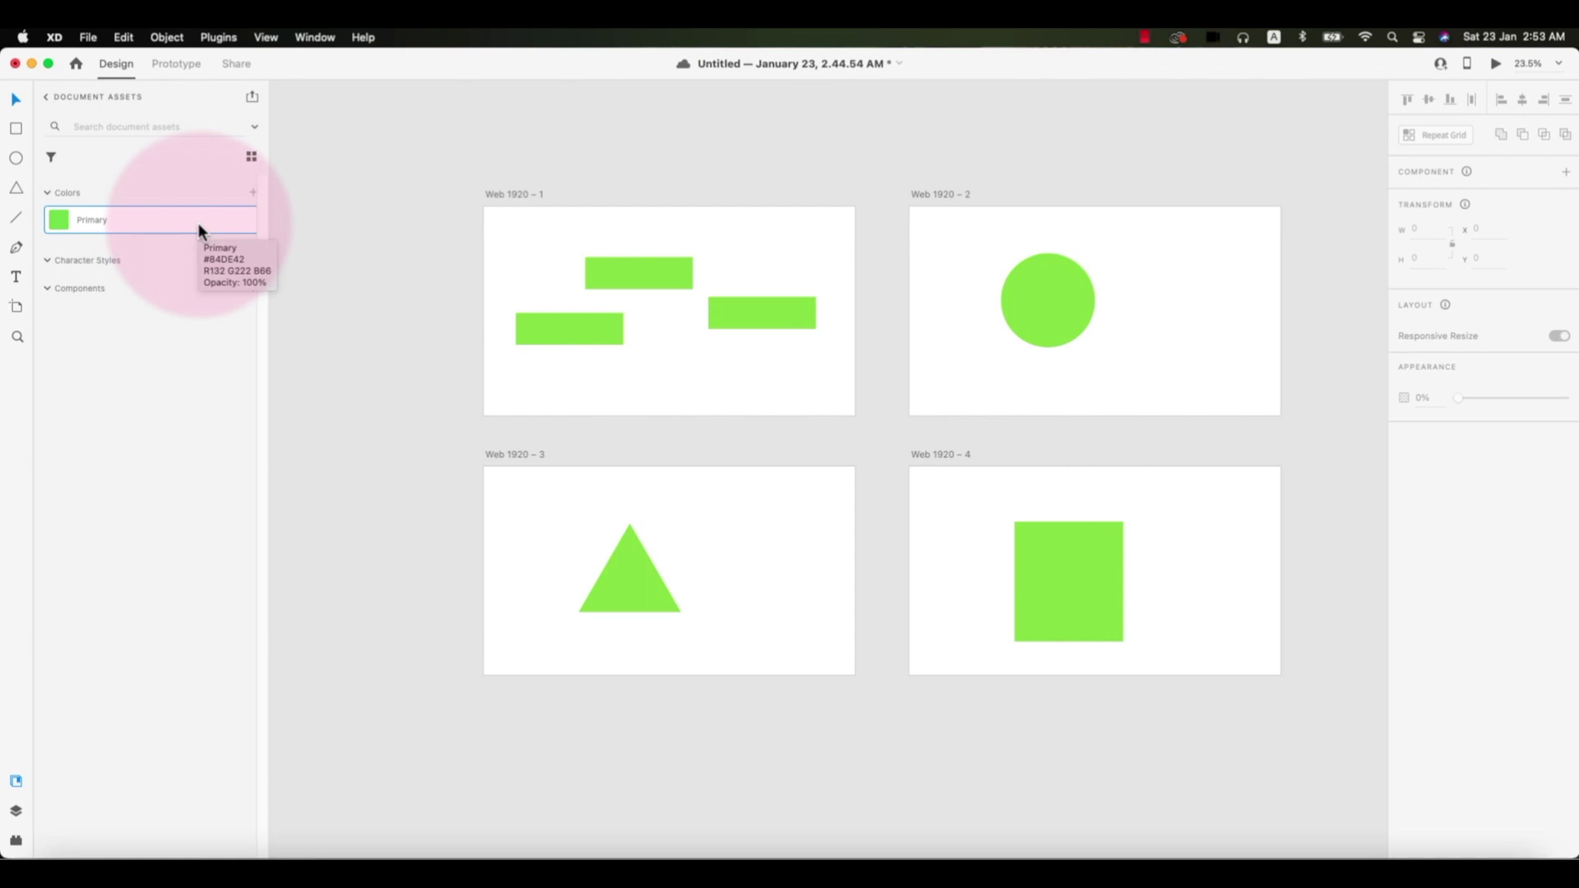
Step: Undo the green and magenta edits of the Primary color asset
key("super+shift+z")
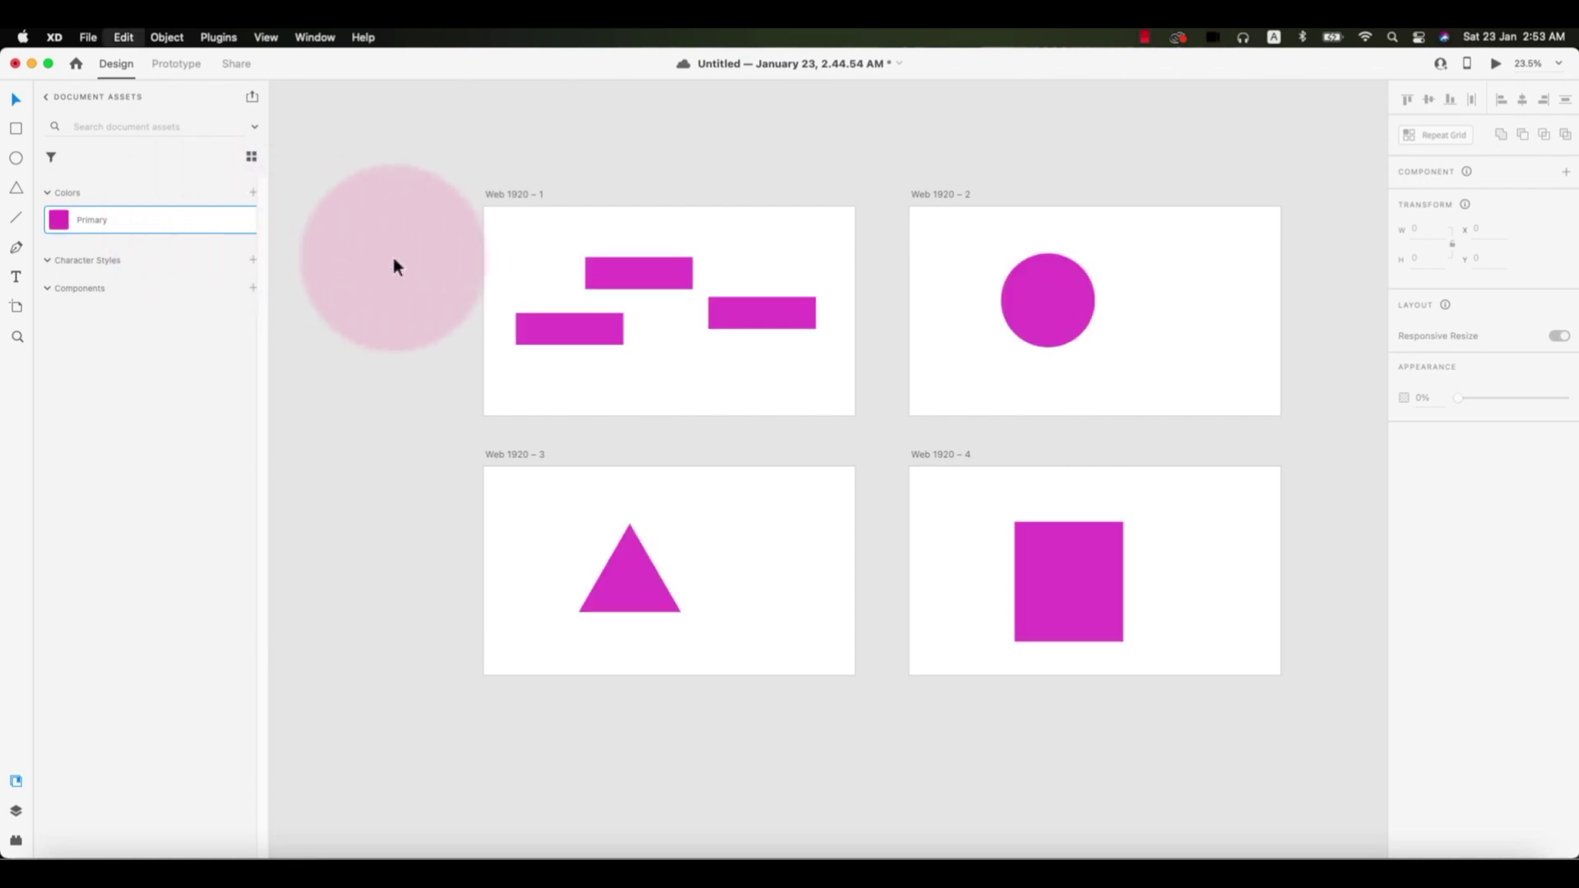
key("super+shift+z")
Step: Move the top rectangle on Web 1920 – 1 to about X 166, Y 236, directly above the lower-left rectangle
left_click_drag(658, 281, 572, 269)
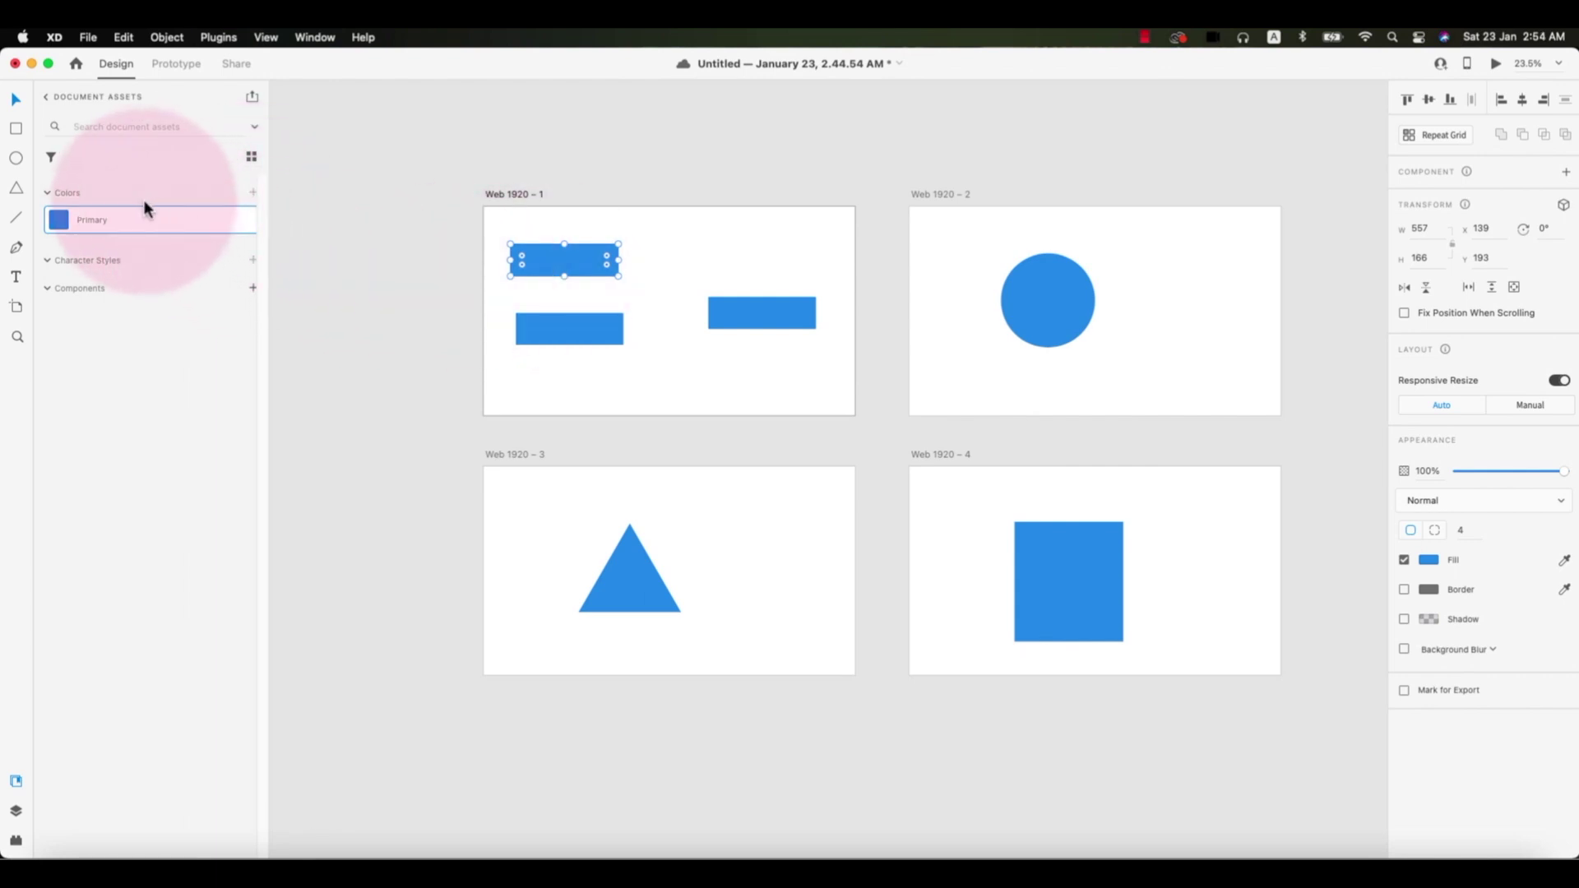
mouse_move(542, 273)
left_mouse_down()
mouse_move(574, 273)
mouse_move(532, 277)
mouse_move(550, 281)
left_mouse_up()
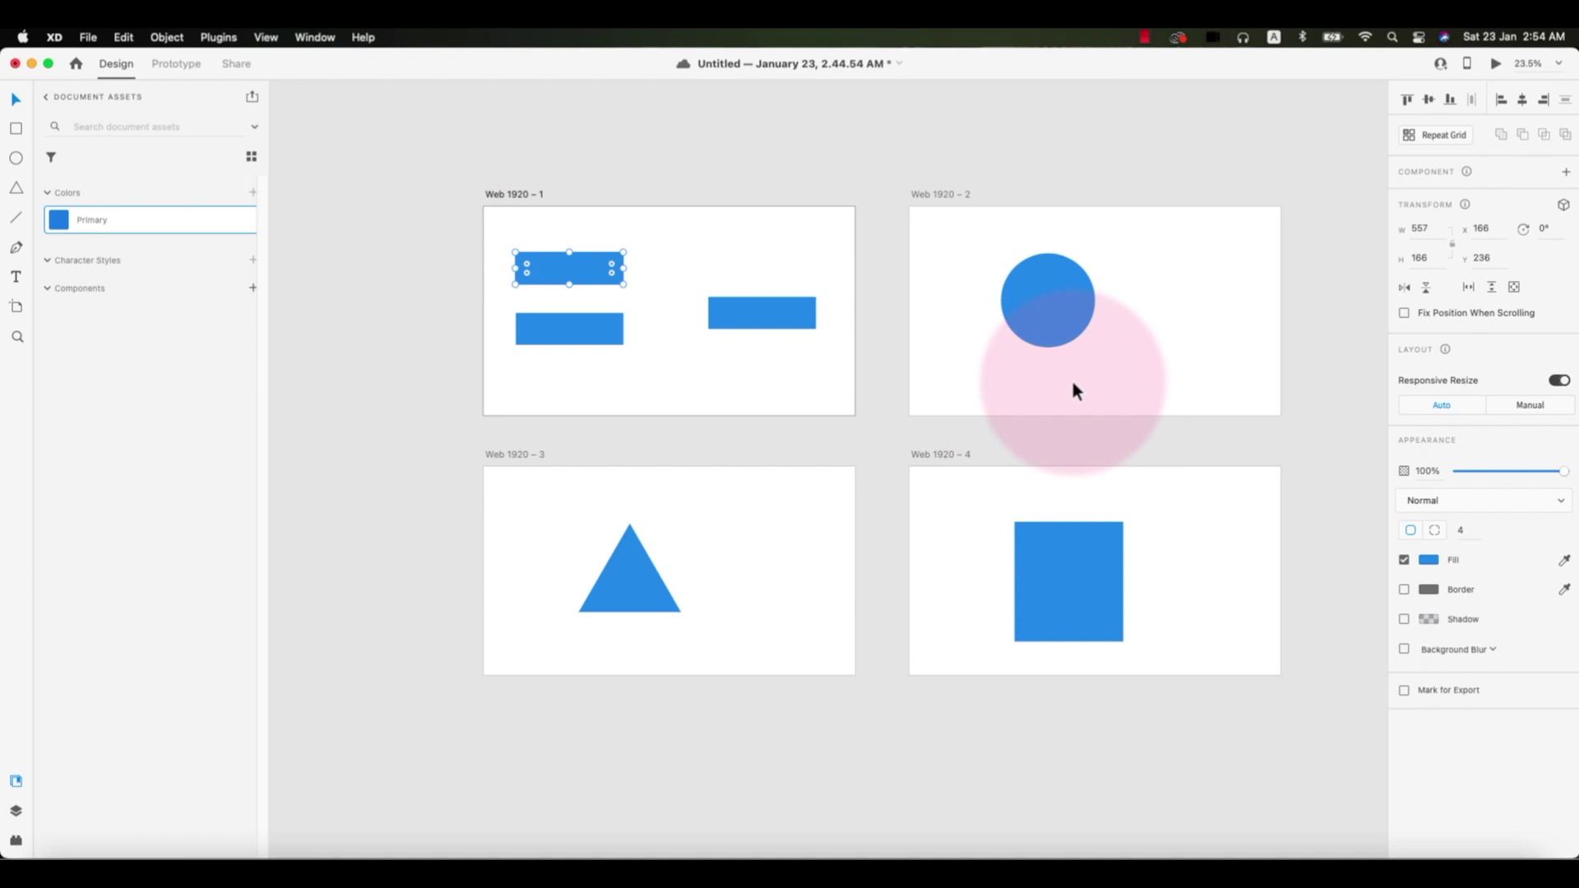